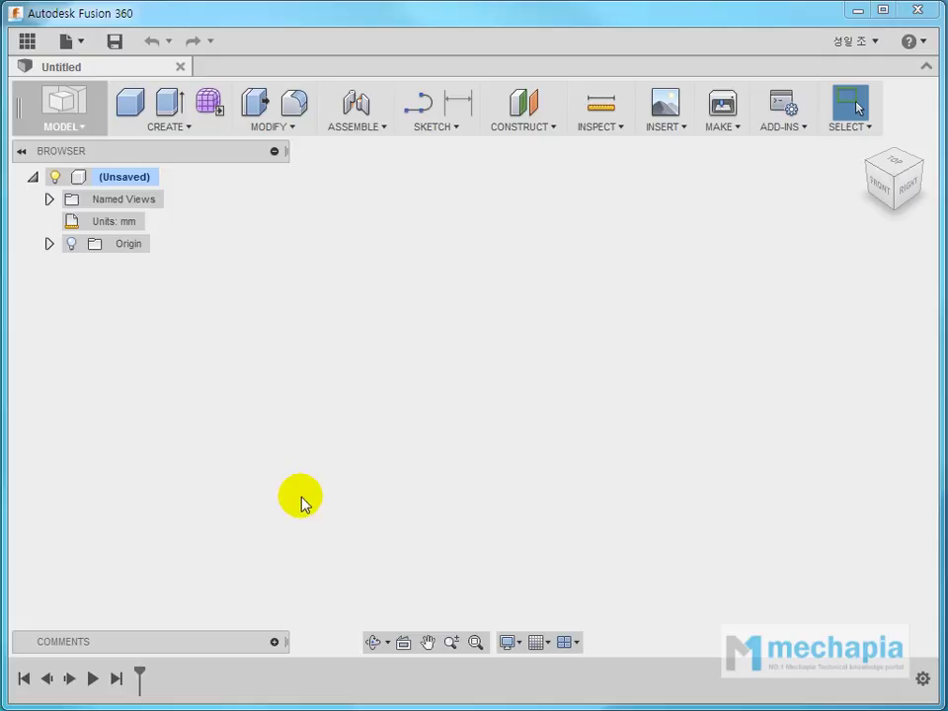
Open the CREATE menu to show solid shapes such as Box and Cylinder
{"action": "left_click", "coordinate": [187, 131]}
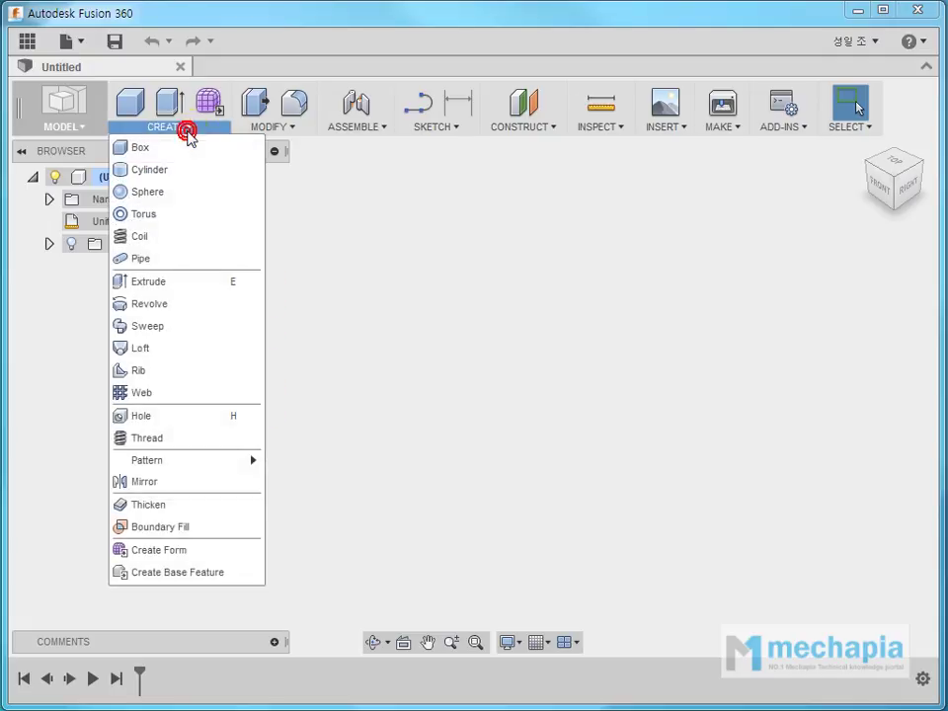
Build a cylinder on the bottom plane at the origin, diameter 300 mm, height 50 mm
{"action": "left_click", "coordinate": [150, 170]}
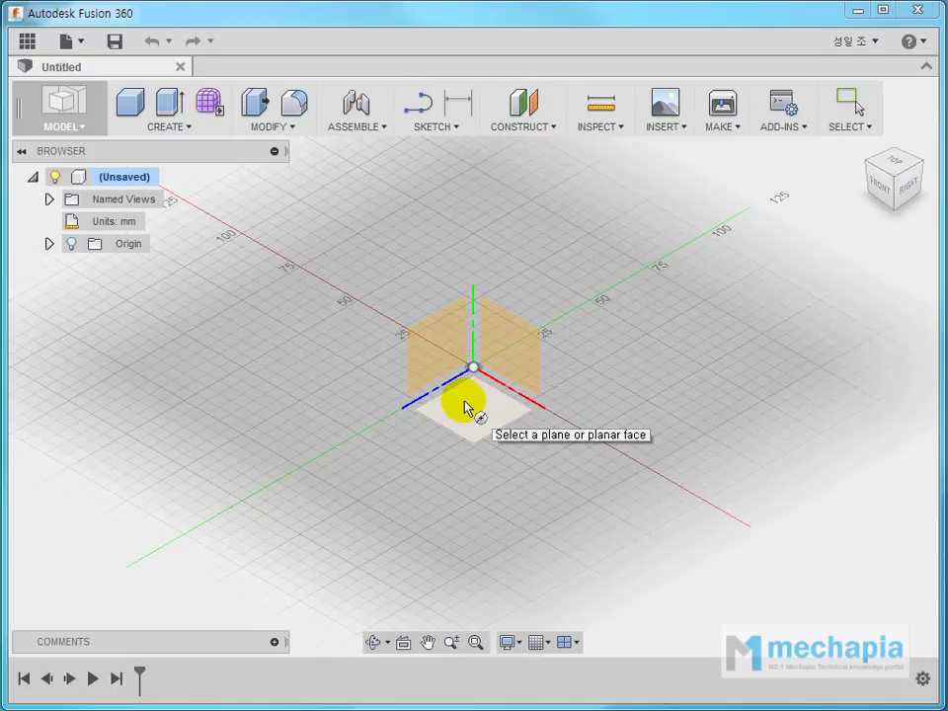
{"action": "left_click", "coordinate": [467, 407]}
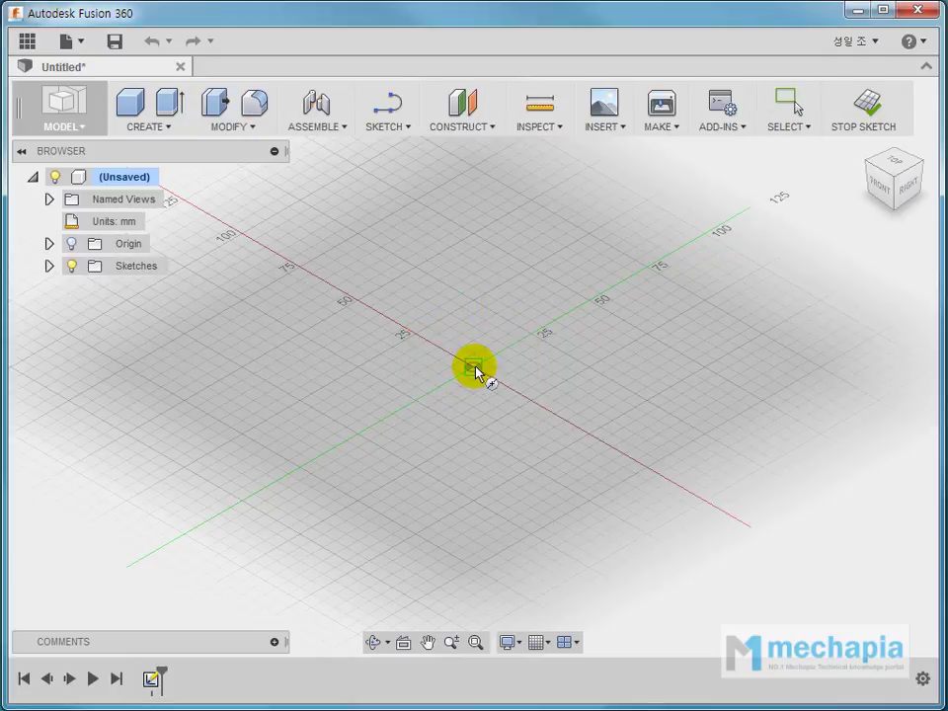
{"action": "left_click", "coordinate": [474, 370]}
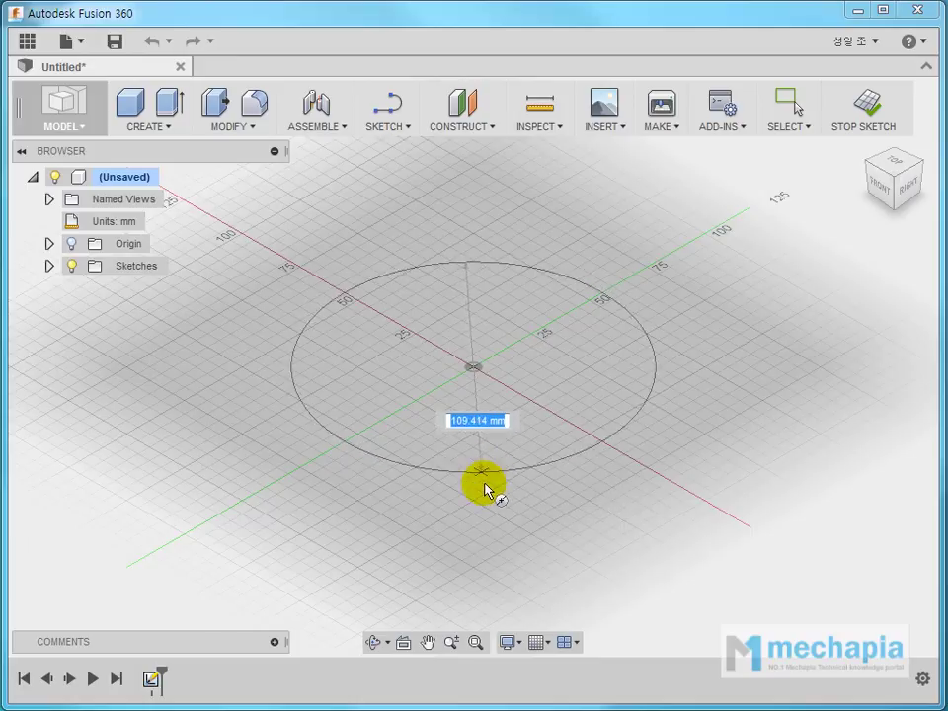
{"action": "left_click", "coordinate": [487, 491]}
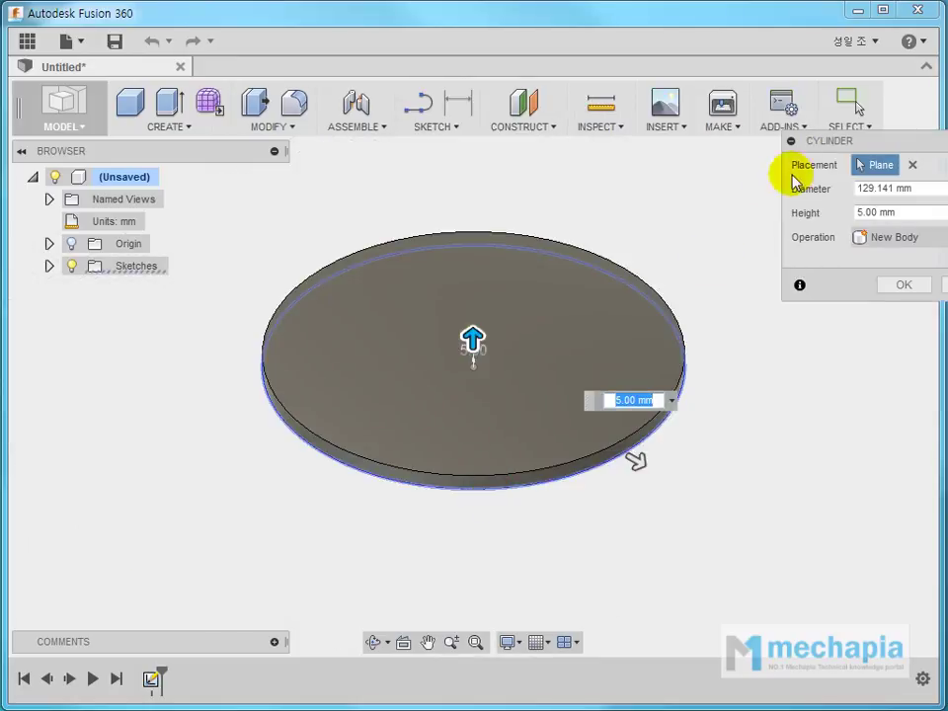
{"action": "left_click_drag", "start_coordinate": [852, 140], "coordinate": [376, 202]}
{"action": "left_click_drag", "start_coordinate": [430, 243], "coordinate": [312, 253]}
{"action": "type", "text": "300"}
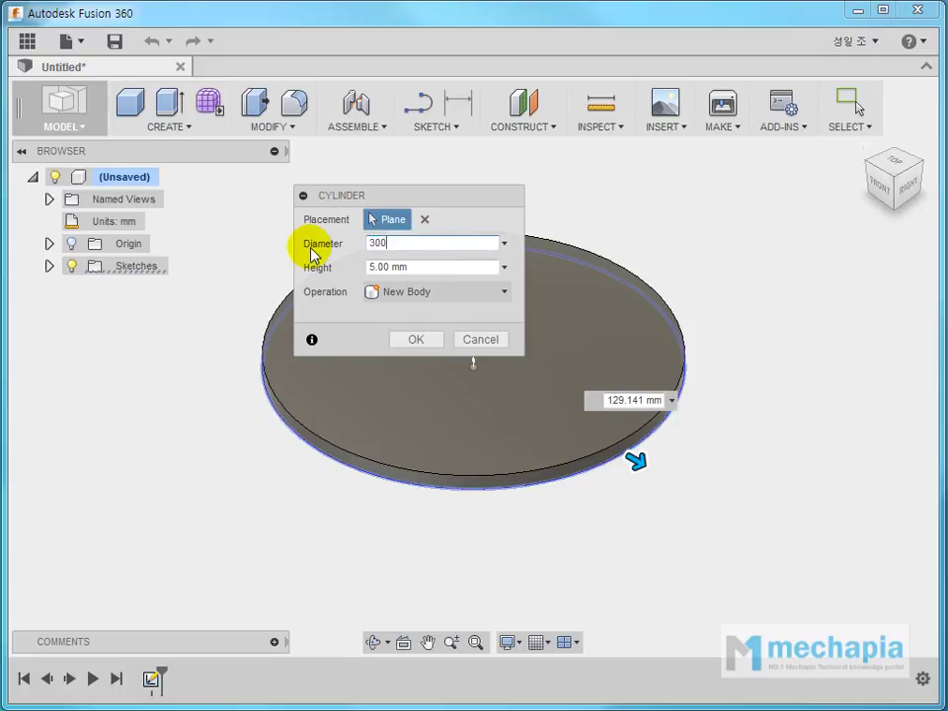
{"action": "key", "text": "Tab"}
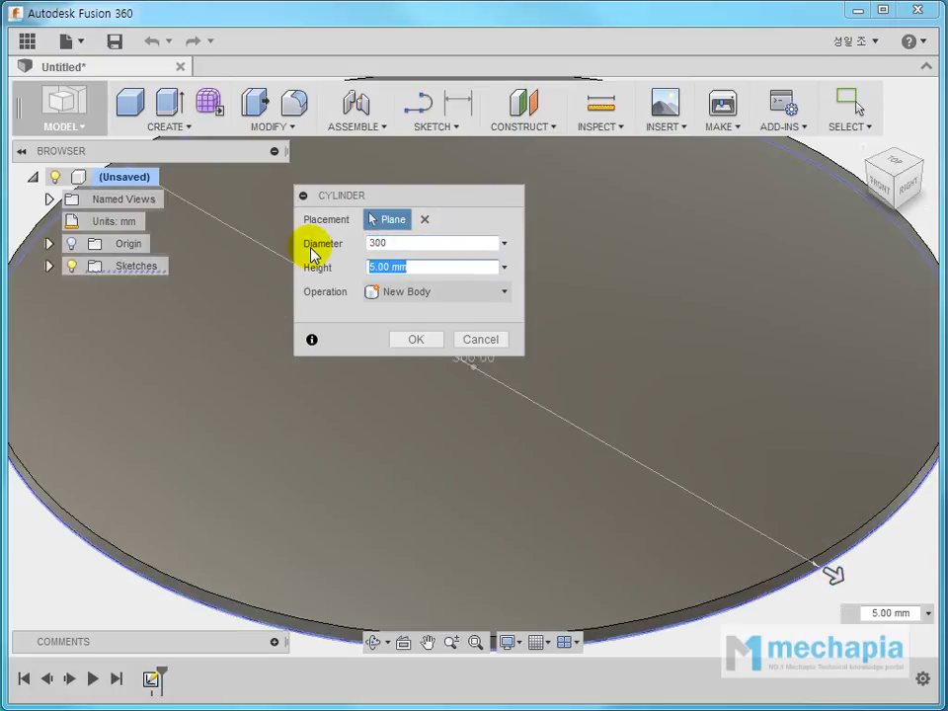
{"action": "left_click", "coordinate": [417, 338]}
{"action": "scroll", "coordinate": [422, 408], "scroll_direction": "down", "scroll_amount": 3}
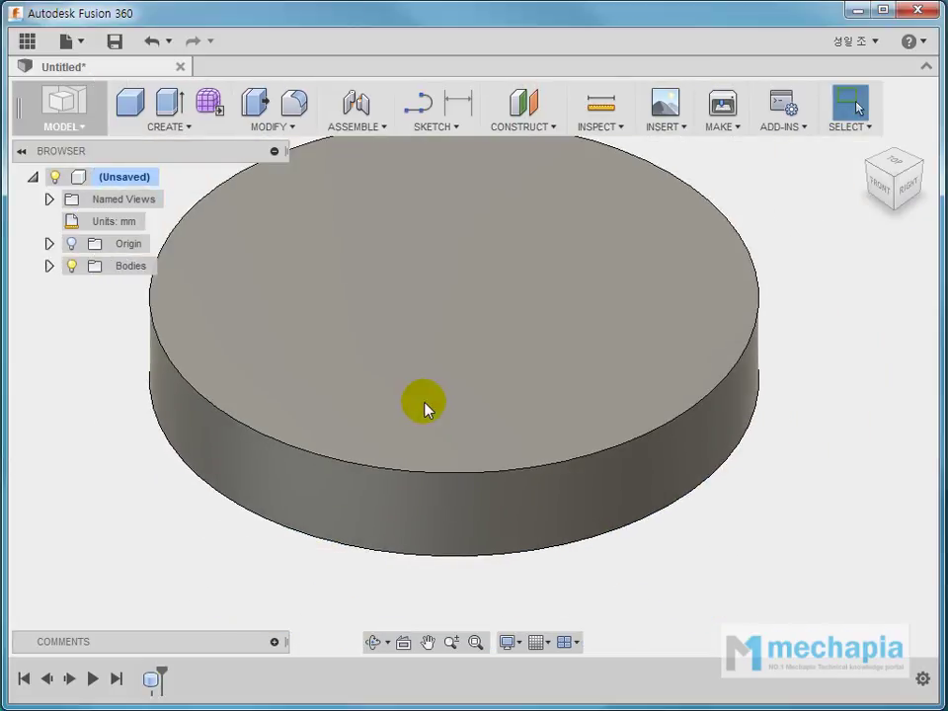
Orbit the view and create a new sketch on the cylinder's top face
{"action": "mouse_move", "coordinate": [317, 435]}
{"action": "middle_mouse_down", "text": "shift"}
{"action": "mouse_move", "coordinate": [412, 408]}
{"action": "mouse_move", "coordinate": [410, 483]}
{"action": "middle_mouse_up", "text": "shift"}
{"action": "key", "text": "Escape"}
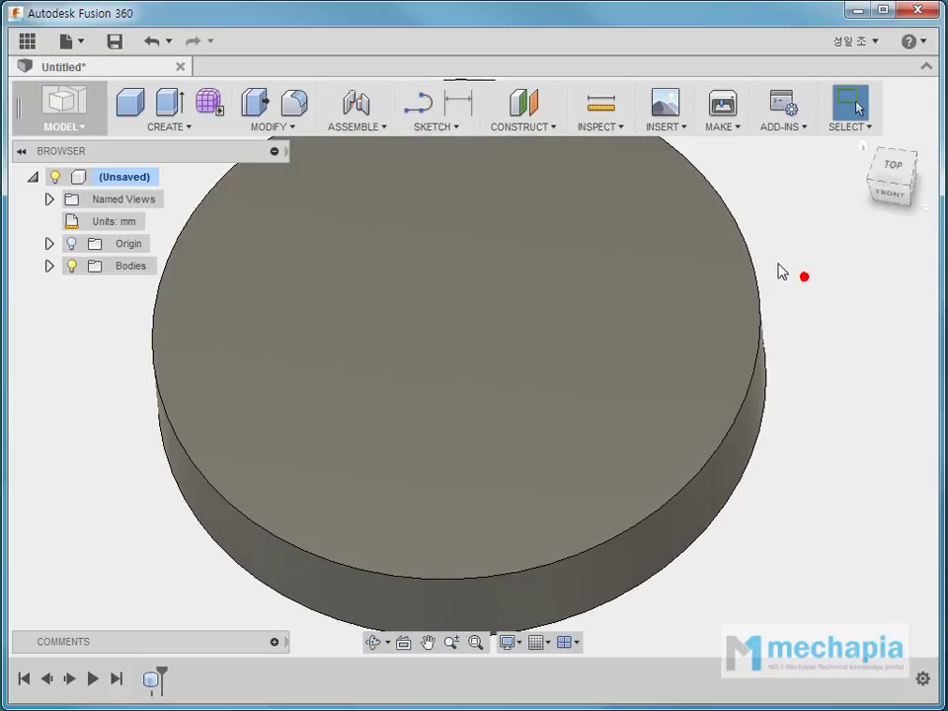
{"action": "left_click", "coordinate": [491, 299]}
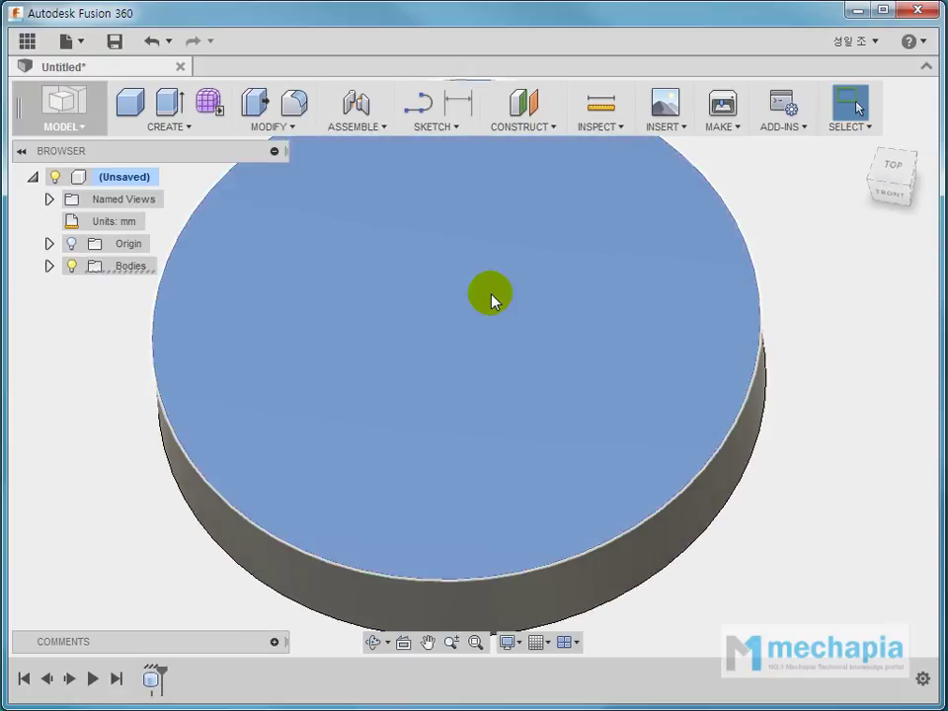
{"action": "right_click", "coordinate": [491, 299]}
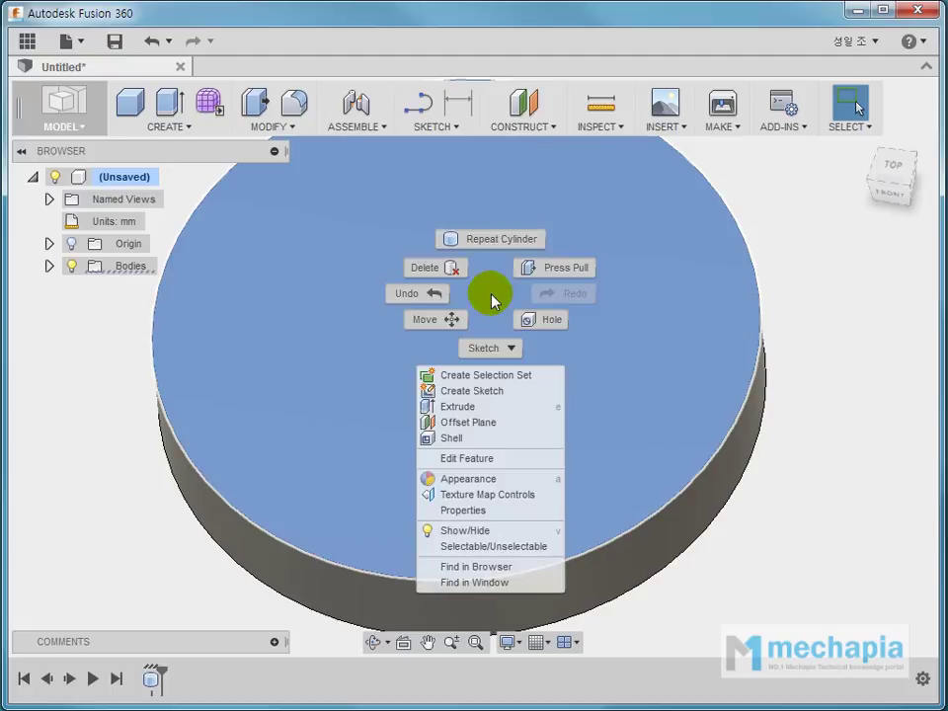
{"action": "left_click", "coordinate": [483, 391]}
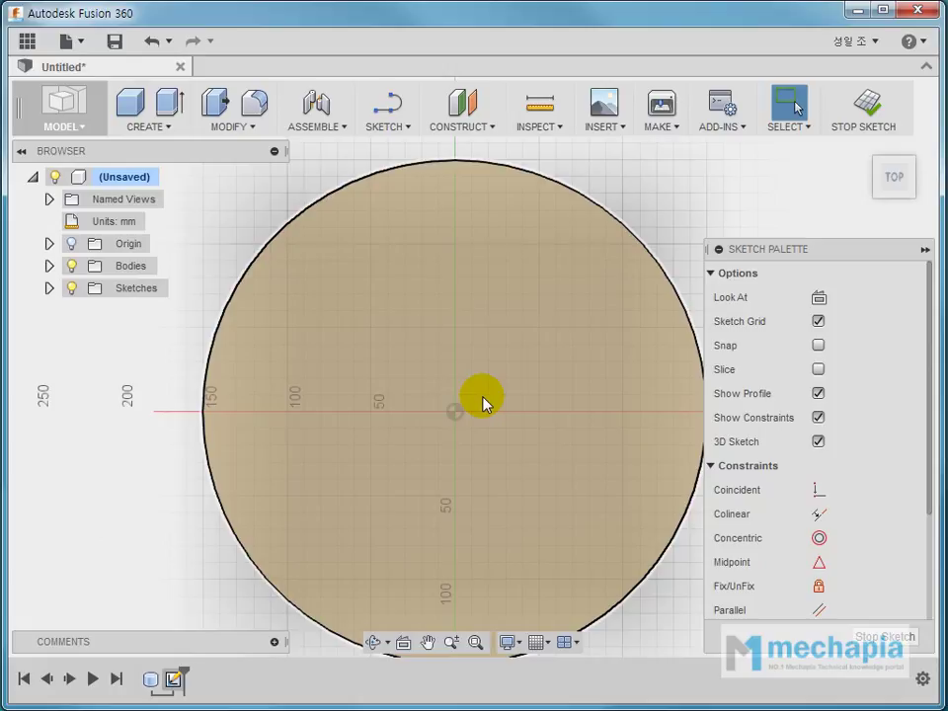
Draw a 100 mm centre-diameter circle just above the origin
{"action": "left_click", "coordinate": [391, 128]}
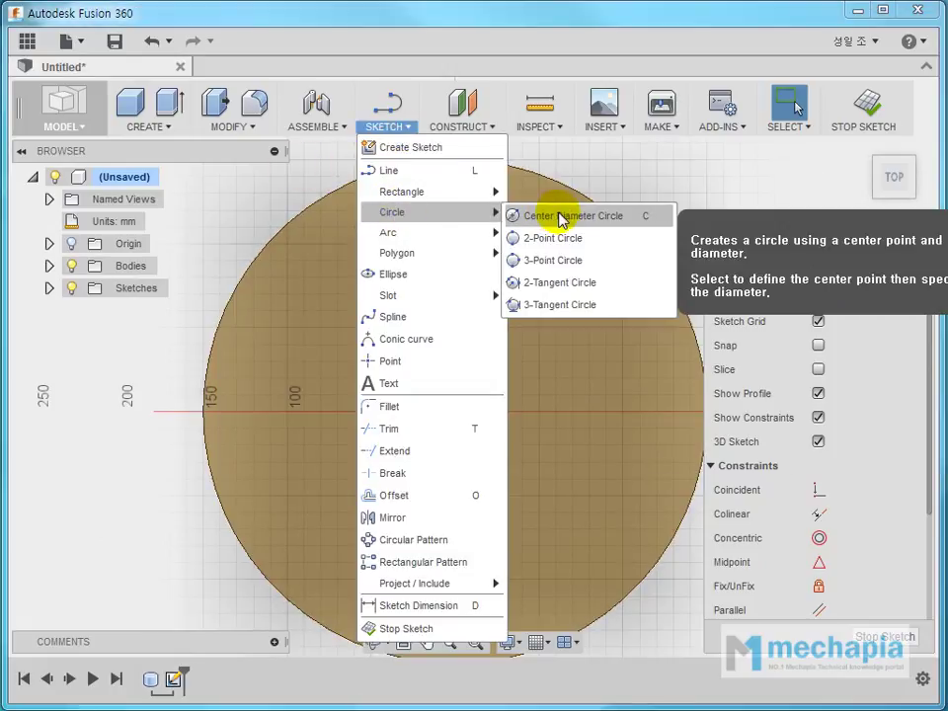
{"action": "left_click", "coordinate": [546, 212]}
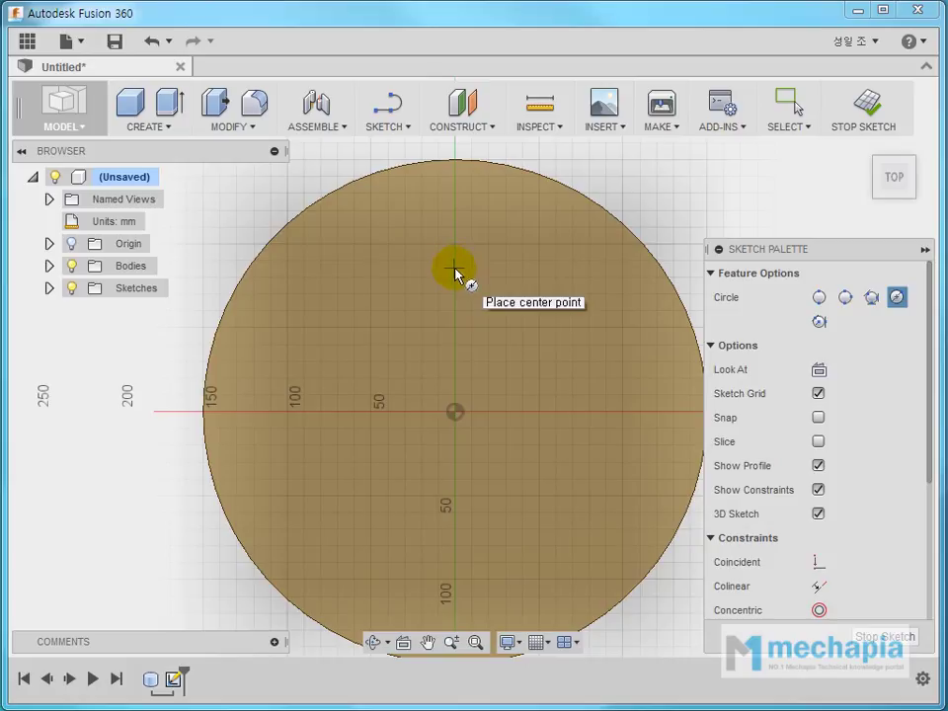
{"action": "left_click", "coordinate": [455, 268]}
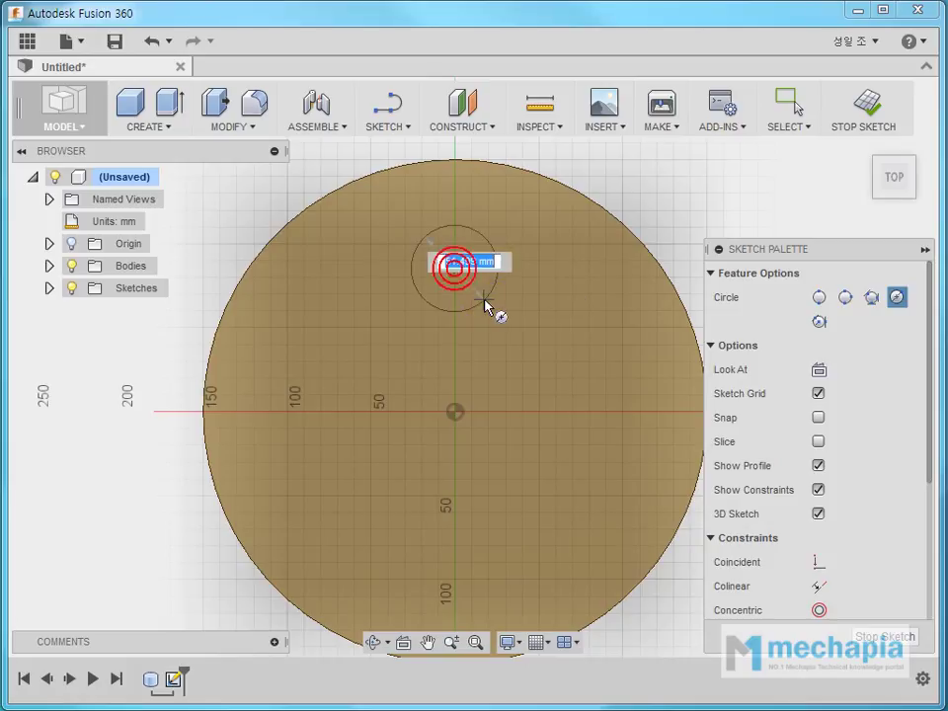
{"action": "type", "text": "100"}
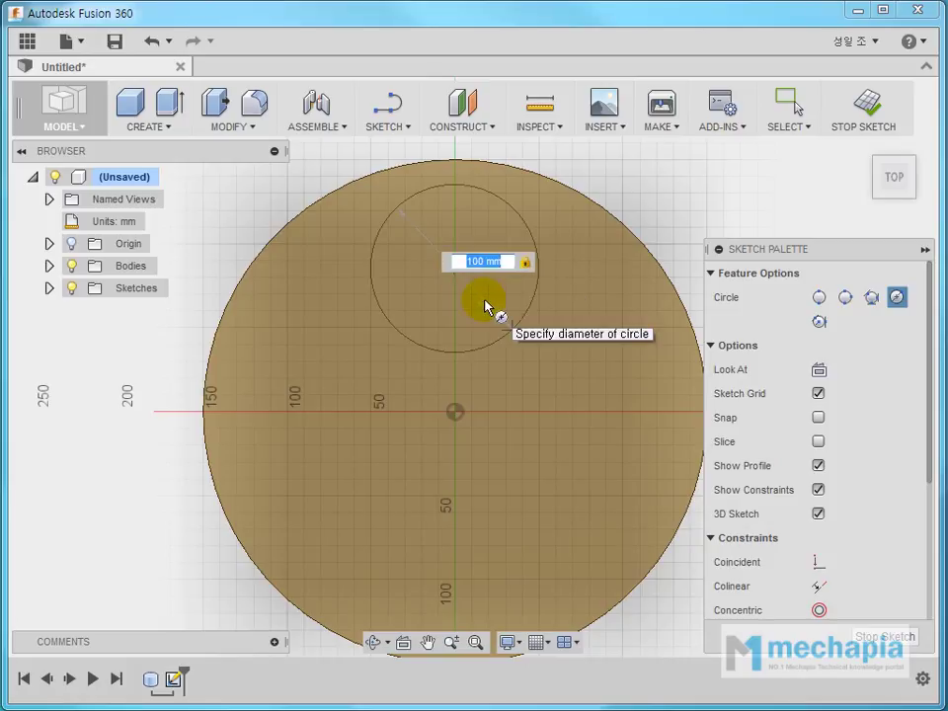
{"action": "key", "text": "Return"}
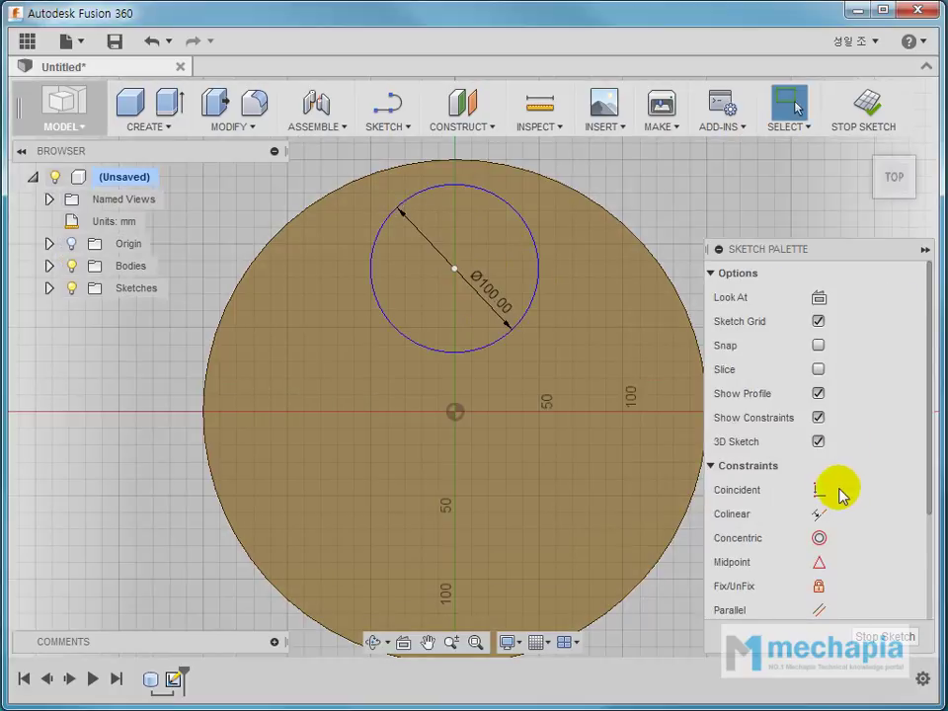
Constrain the circle's centre vertically in line with the origin
{"action": "scroll", "coordinate": [837, 493], "scroll_direction": "down", "scroll_amount": 3}
{"action": "left_click", "coordinate": [814, 508]}
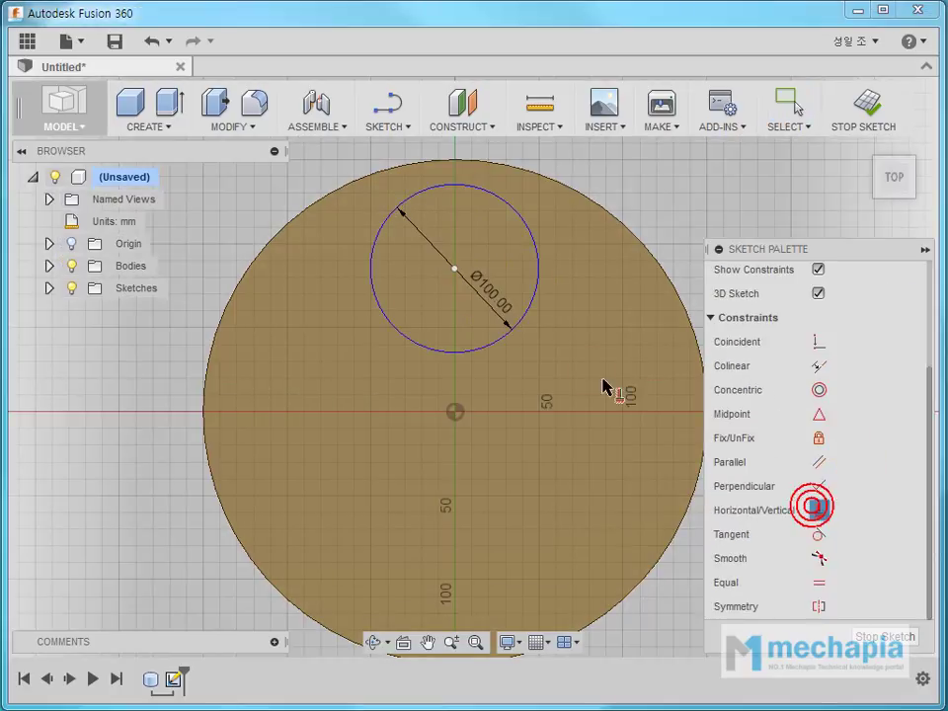
{"action": "left_click", "coordinate": [455, 413]}
{"action": "left_click", "coordinate": [454, 267]}
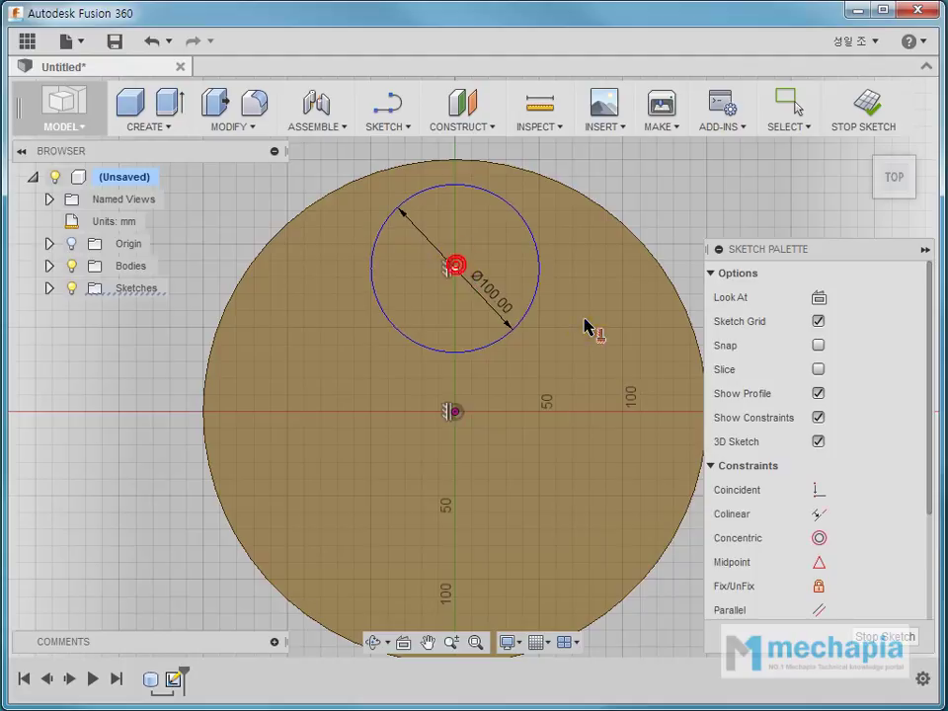
Attempt dimensions between the origin and the circle, then cancel them
{"action": "left_click", "coordinate": [393, 126]}
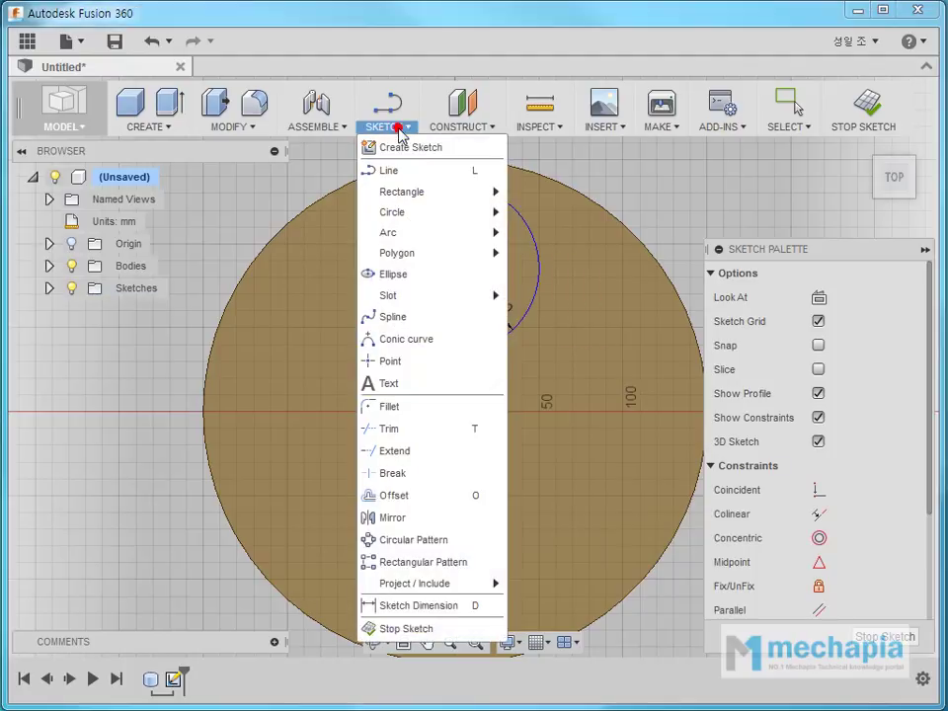
{"action": "left_click", "coordinate": [400, 606]}
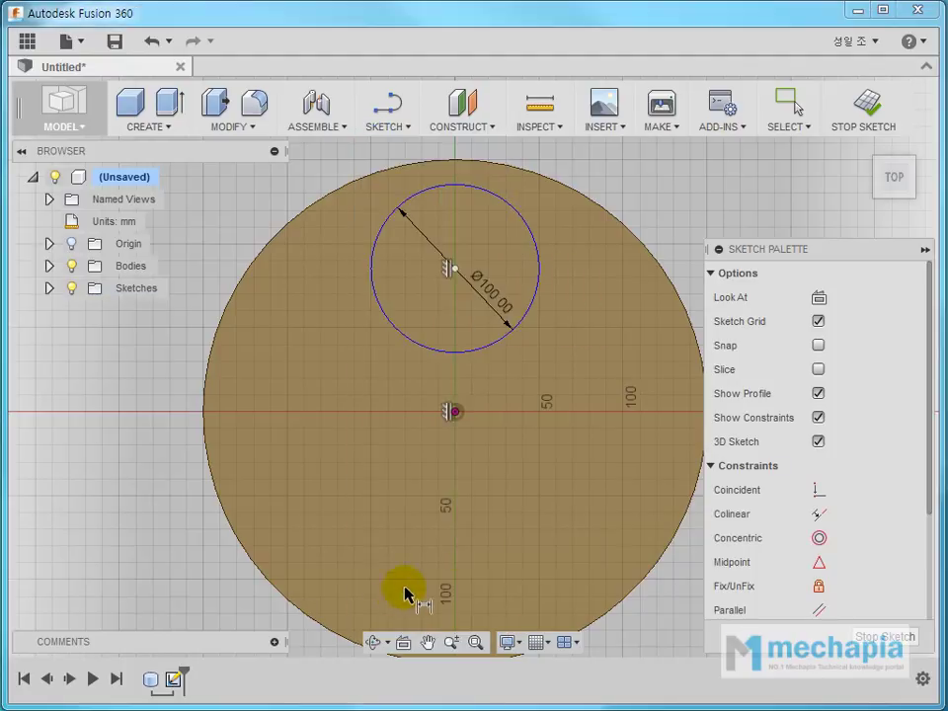
{"action": "left_click", "coordinate": [453, 412]}
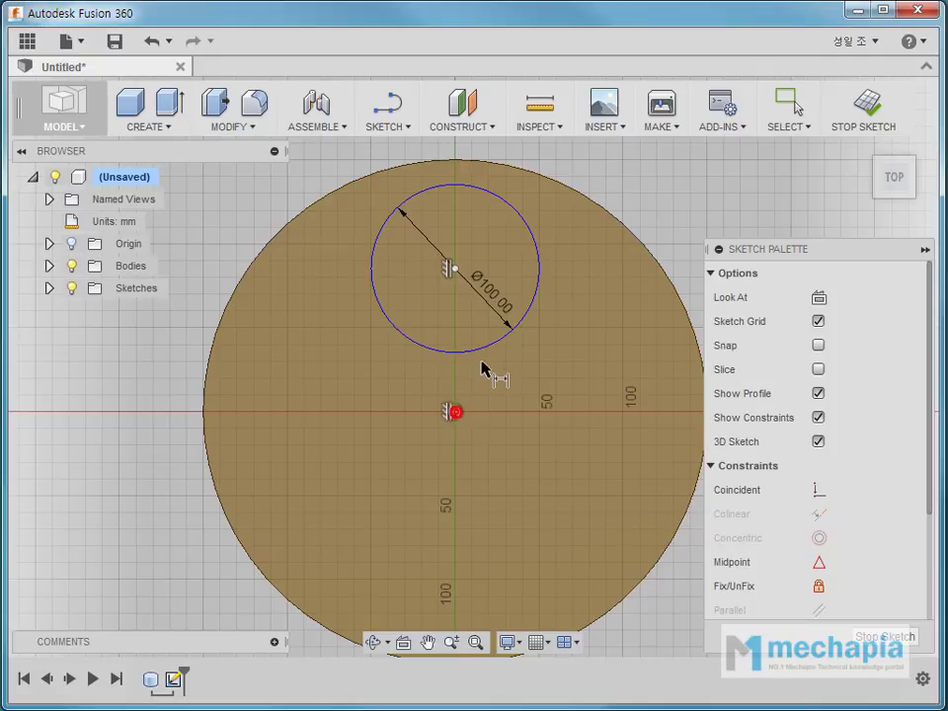
{"action": "left_click", "coordinate": [522, 321]}
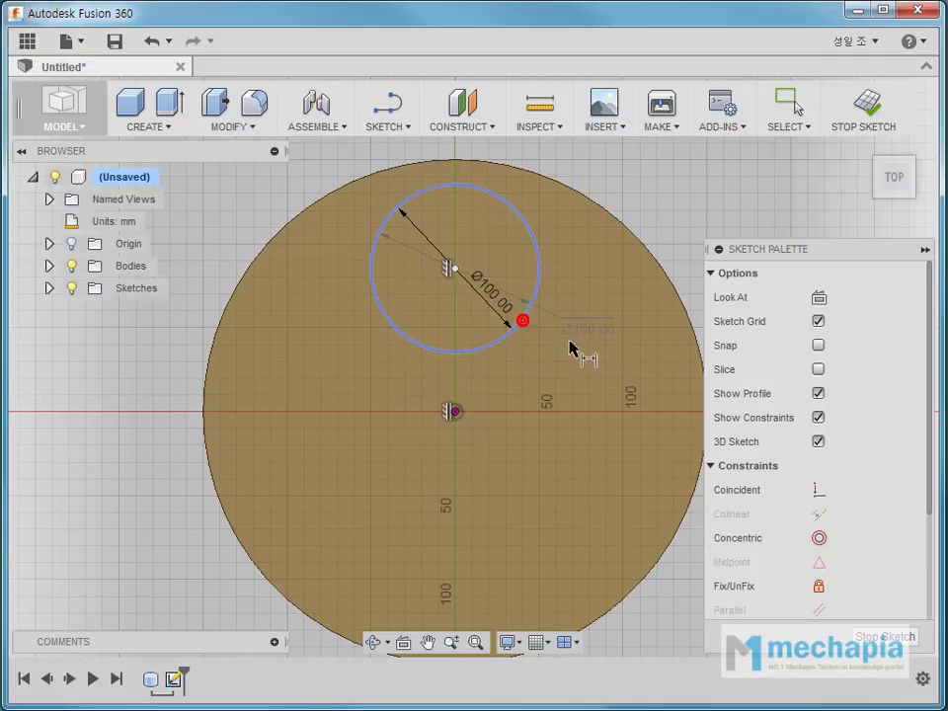
{"action": "left_click", "coordinate": [496, 389]}
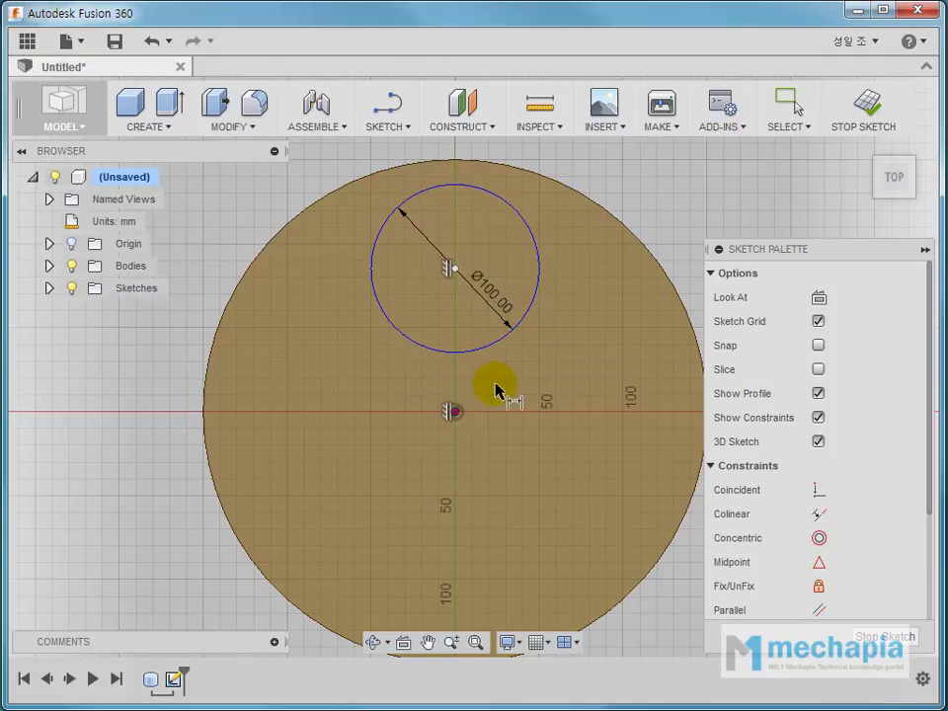
{"action": "left_click", "coordinate": [453, 412]}
{"action": "left_click", "coordinate": [594, 355]}
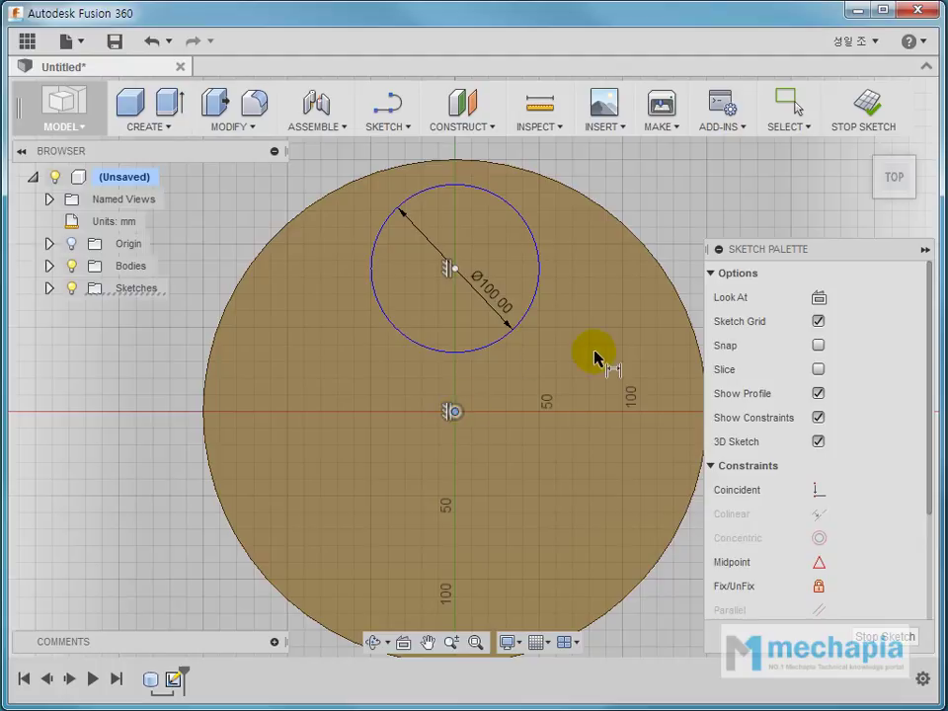
{"action": "left_click", "coordinate": [395, 127]}
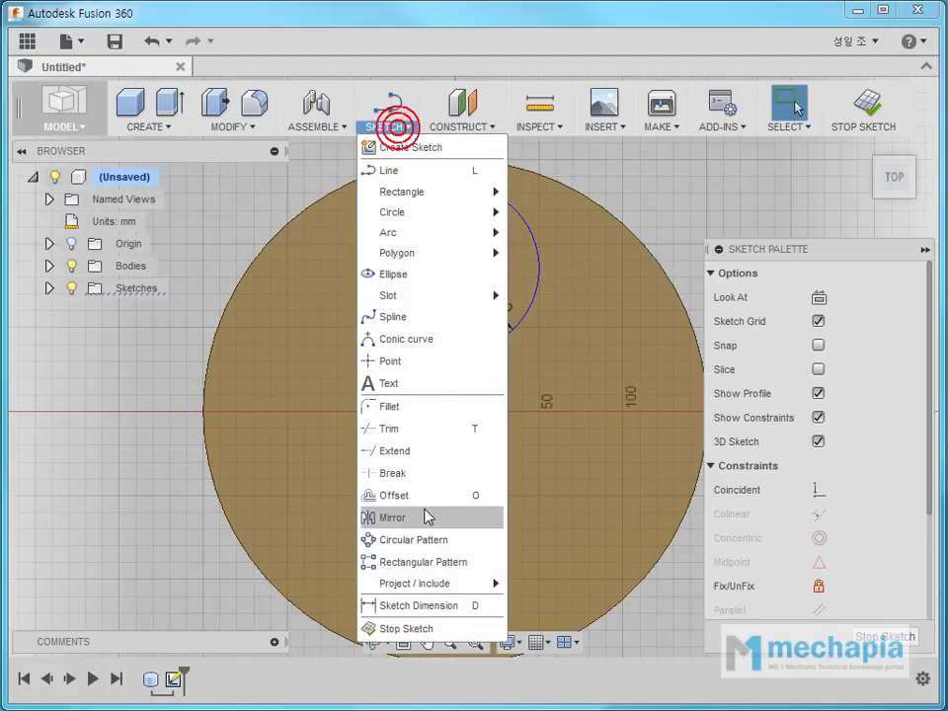
{"action": "left_click", "coordinate": [422, 603]}
{"action": "left_click_drag", "start_coordinate": [485, 385], "coordinate": [515, 380]}
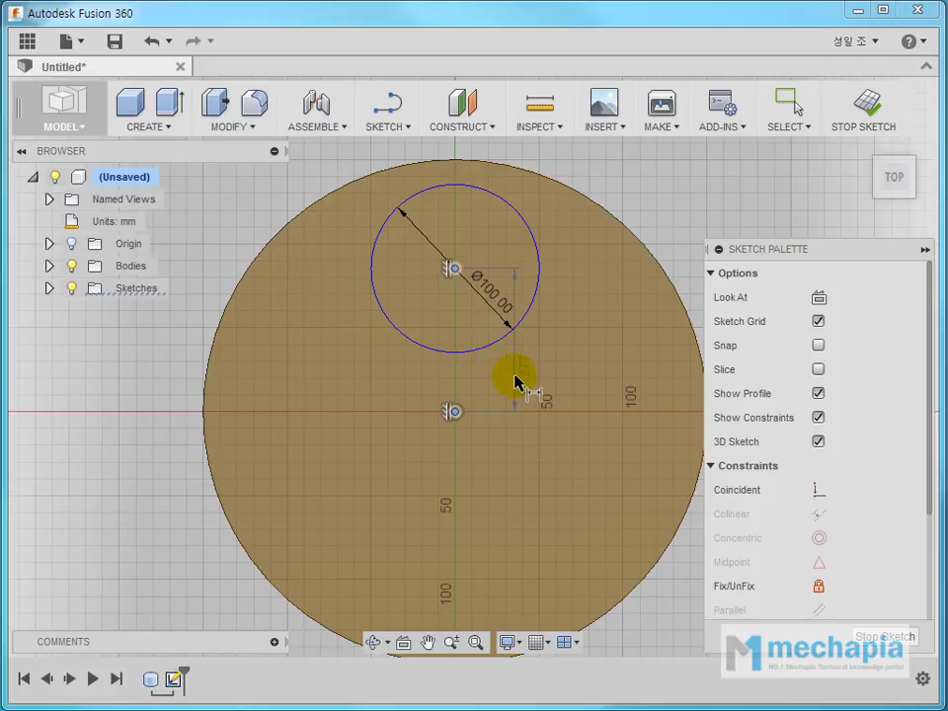
{"action": "key", "text": "Escape"}
{"action": "left_click", "coordinate": [390, 128]}
{"action": "left_click", "coordinate": [334, 176]}
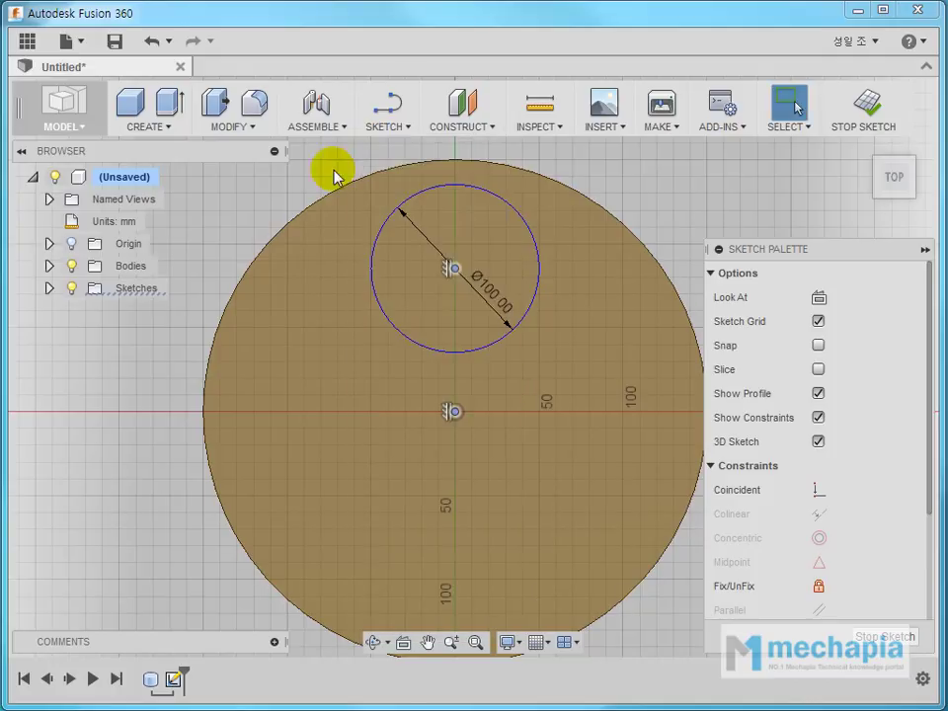
Dimension the circle centre 60 mm vertically from the origin, then orbit to 3D
{"action": "left_click", "coordinate": [392, 129]}
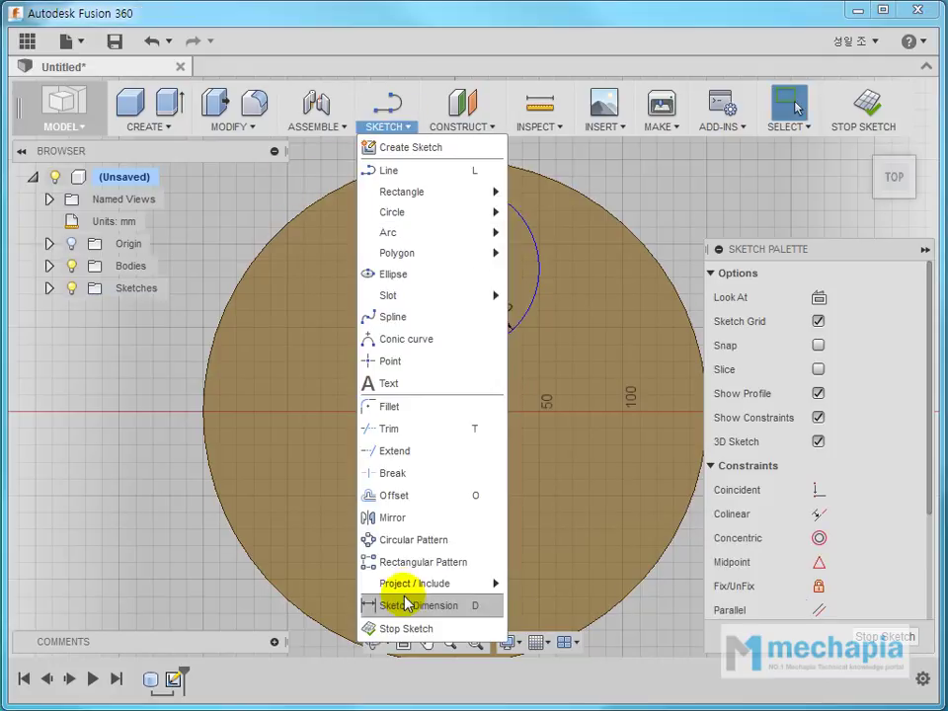
{"action": "left_click", "coordinate": [406, 604]}
{"action": "left_click", "coordinate": [452, 412]}
{"action": "left_click", "coordinate": [454, 271]}
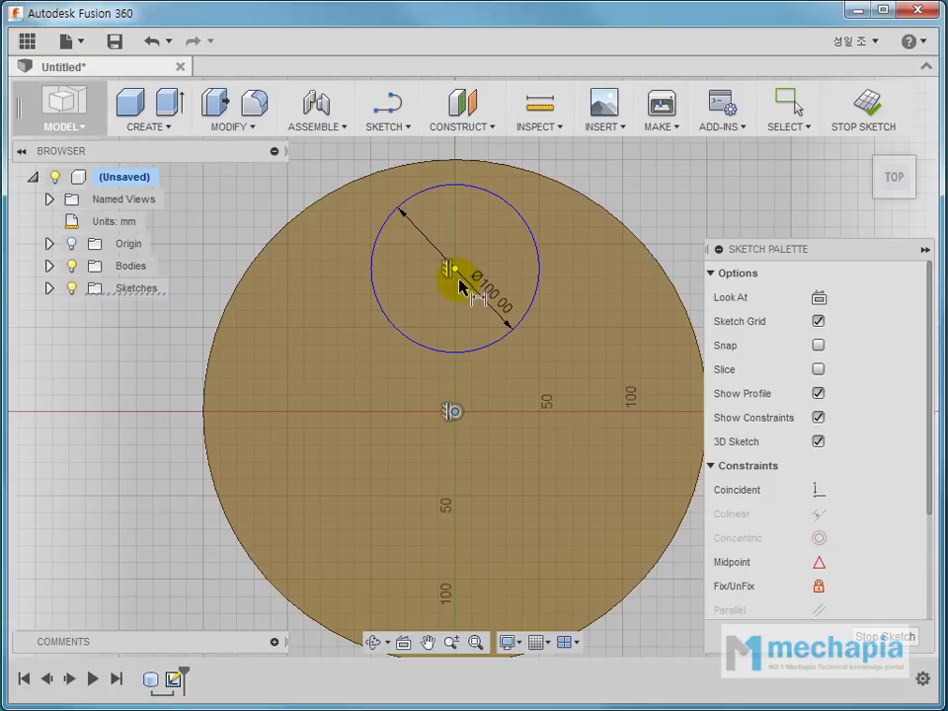
{"action": "left_click", "coordinate": [530, 362]}
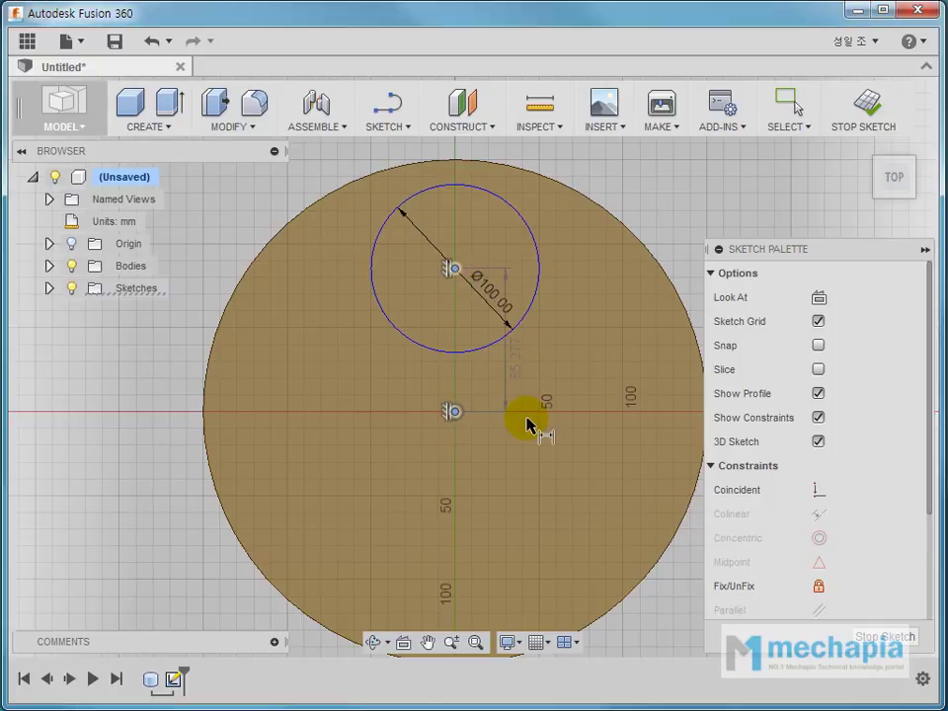
{"action": "left_click", "coordinate": [449, 385]}
{"action": "type", "text": "60"}
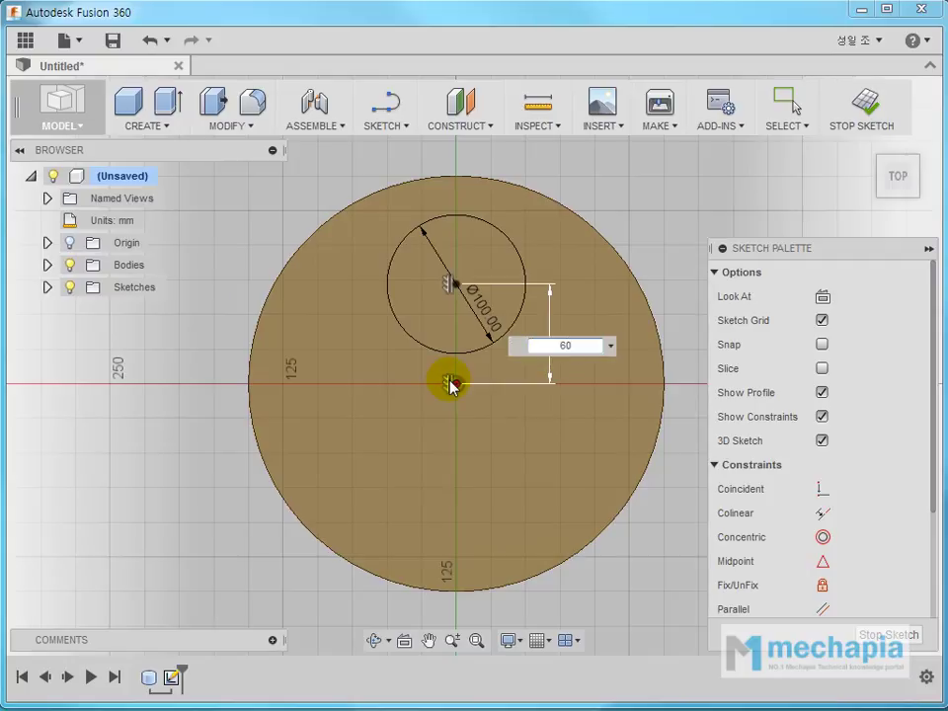
{"action": "key", "text": "Return"}
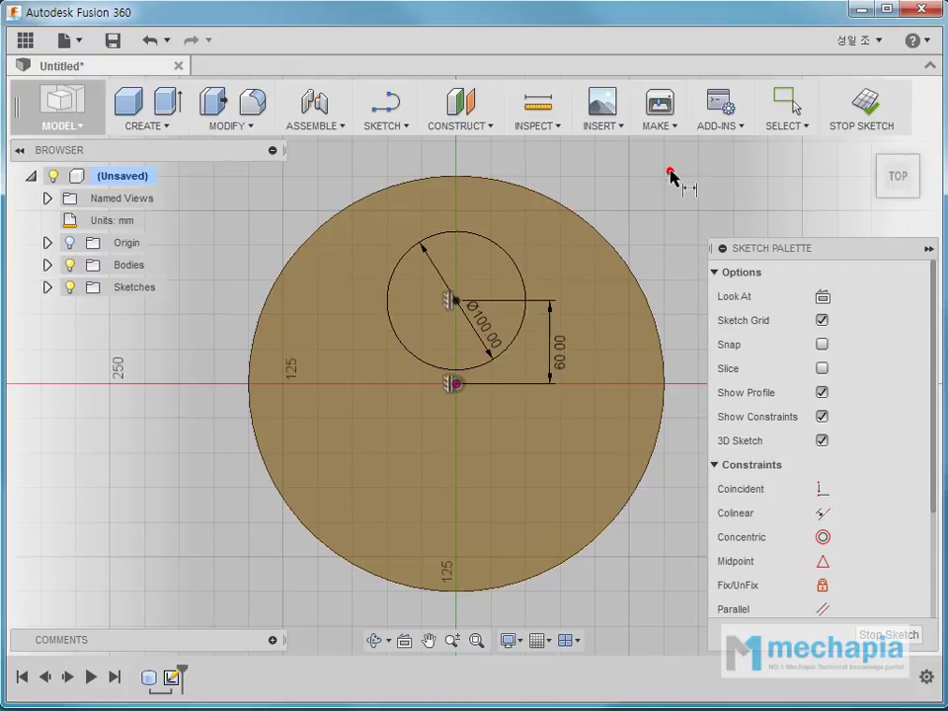
{"action": "middle_click_drag", "start_coordinate": [457, 496], "coordinate": [361, 375], "text": "shift"}
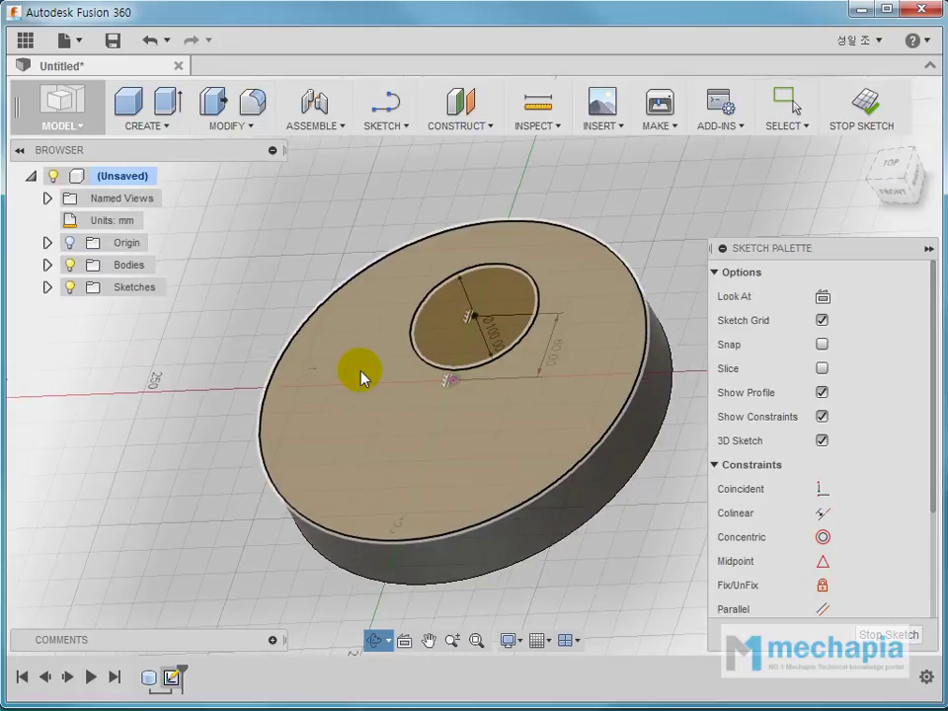
Extrude the 100 mm circle 220 mm with a -3° taper, joined to the disc
{"action": "left_click", "coordinate": [168, 109]}
{"action": "left_click", "coordinate": [453, 316]}
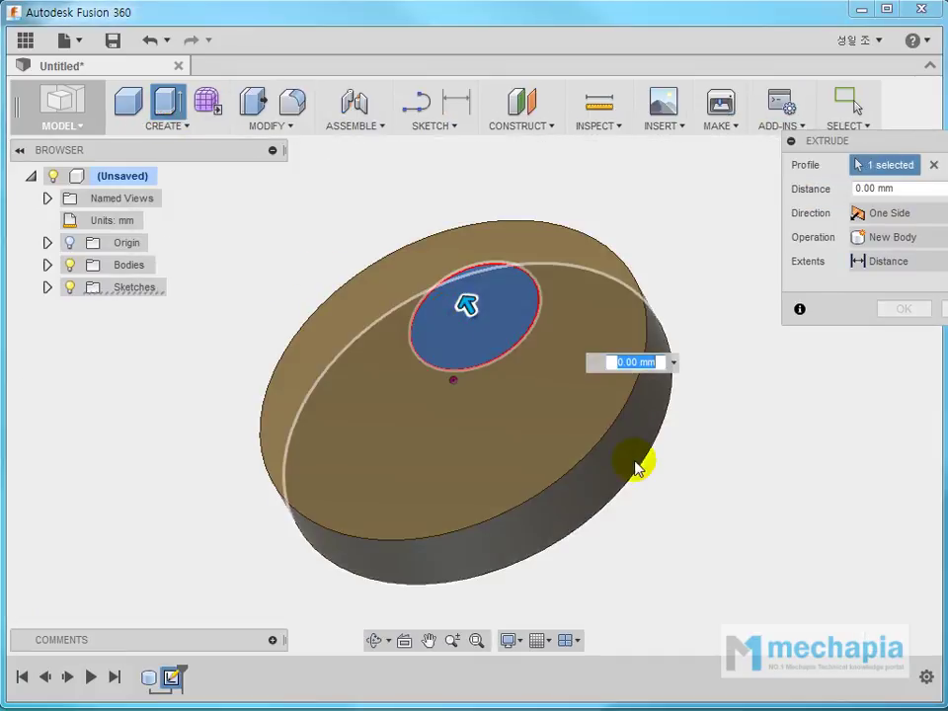
{"action": "middle_click_drag", "start_coordinate": [637, 466], "coordinate": [482, 415], "text": "shift"}
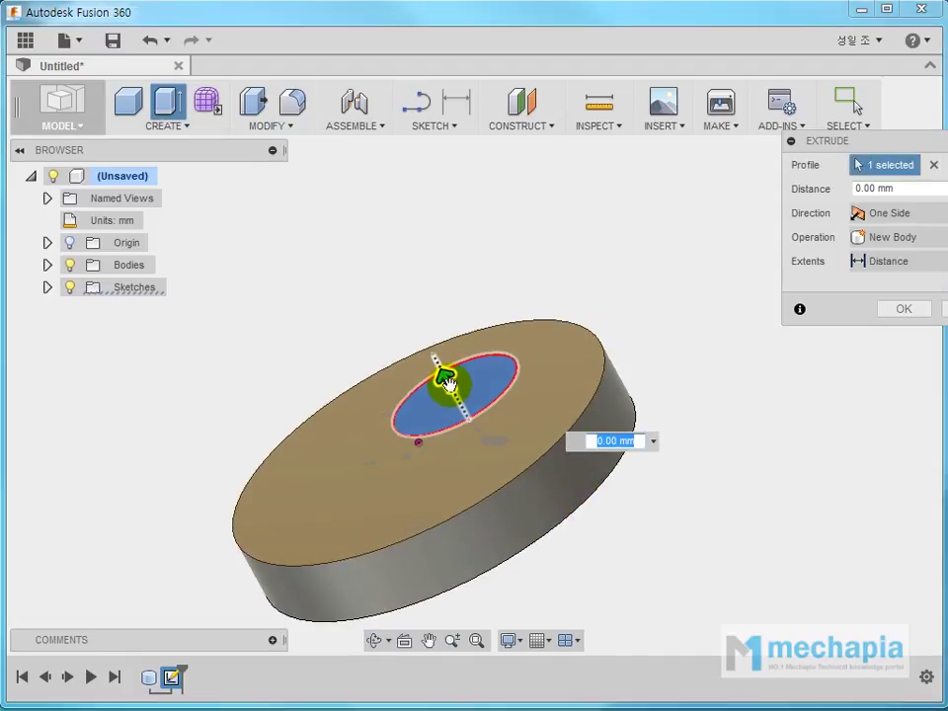
{"action": "left_click_drag", "start_coordinate": [448, 383], "coordinate": [386, 265]}
{"action": "left_click_drag", "start_coordinate": [884, 148], "coordinate": [696, 161]}
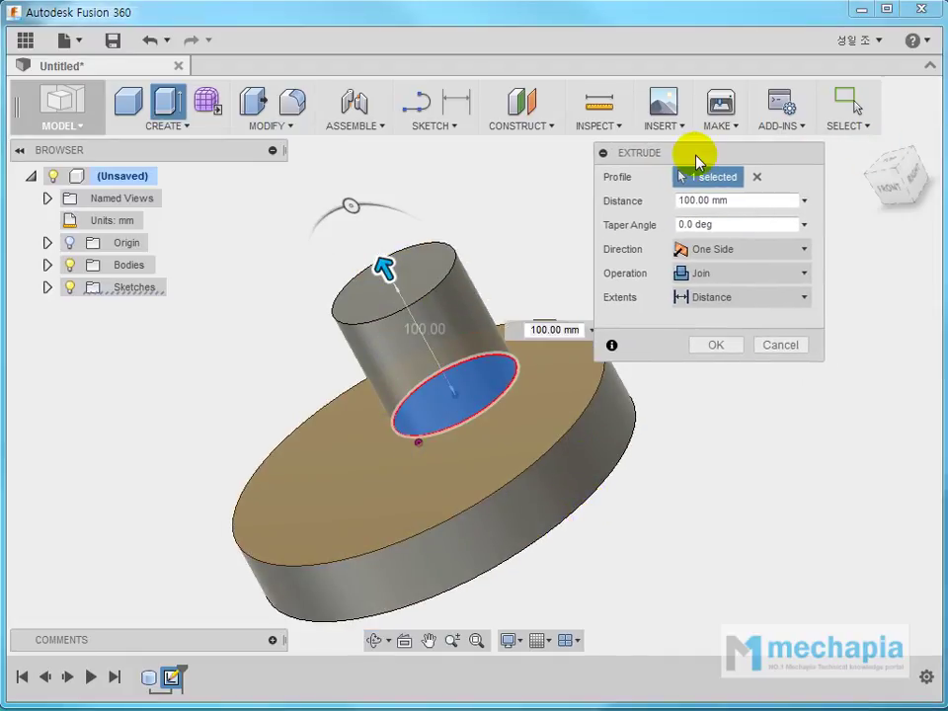
{"action": "left_click", "coordinate": [760, 200]}
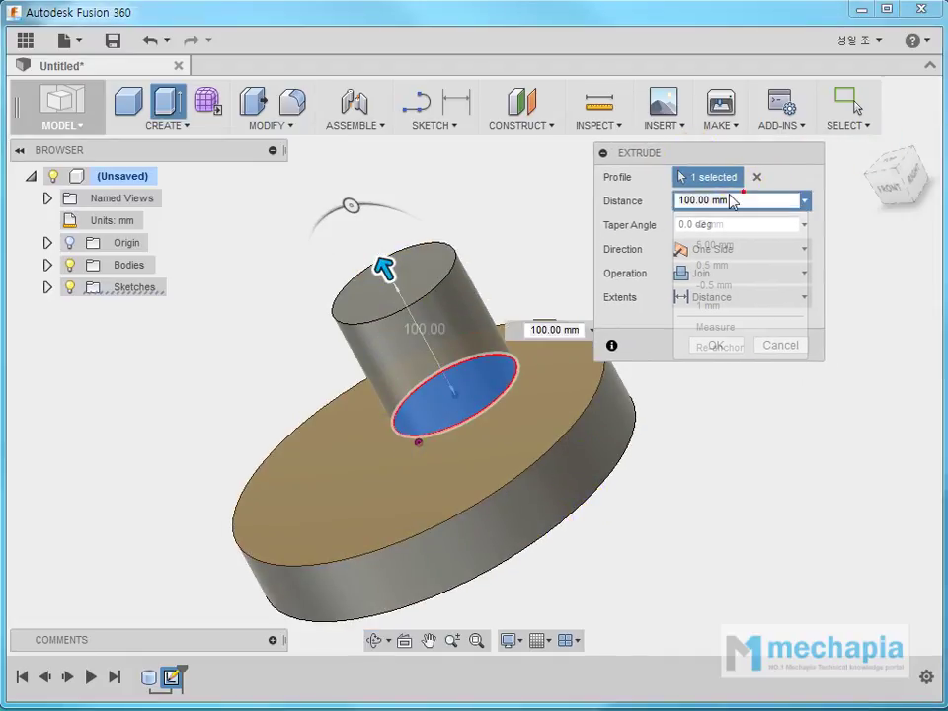
{"action": "left_click", "coordinate": [741, 201]}
{"action": "type", "text": "220"}
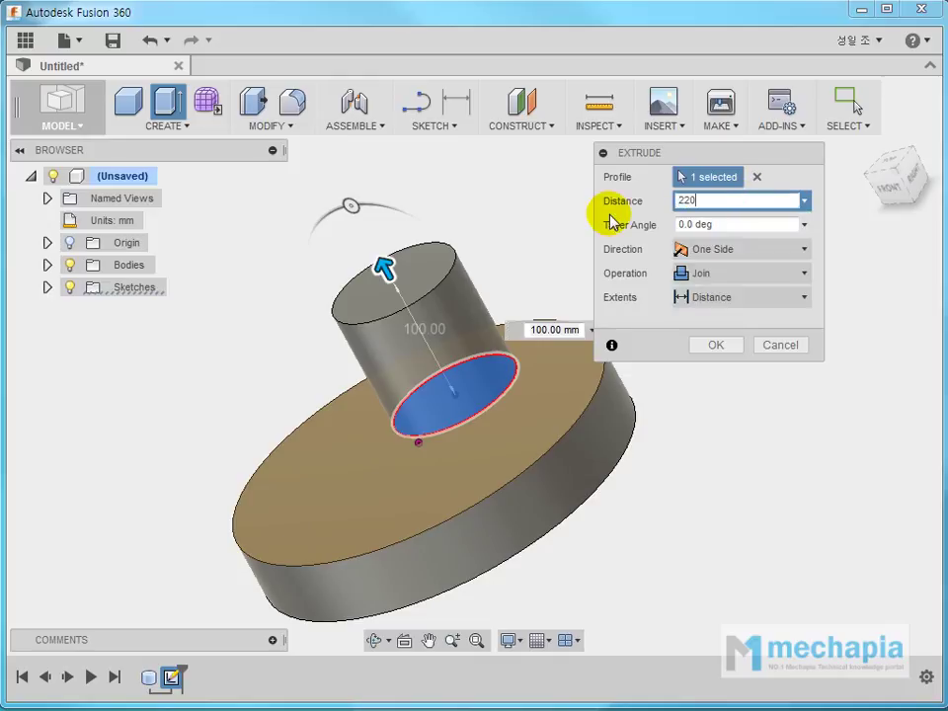
{"action": "key", "text": "Return"}
{"action": "left_click", "coordinate": [719, 225]}
{"action": "type", "text": "-3"}
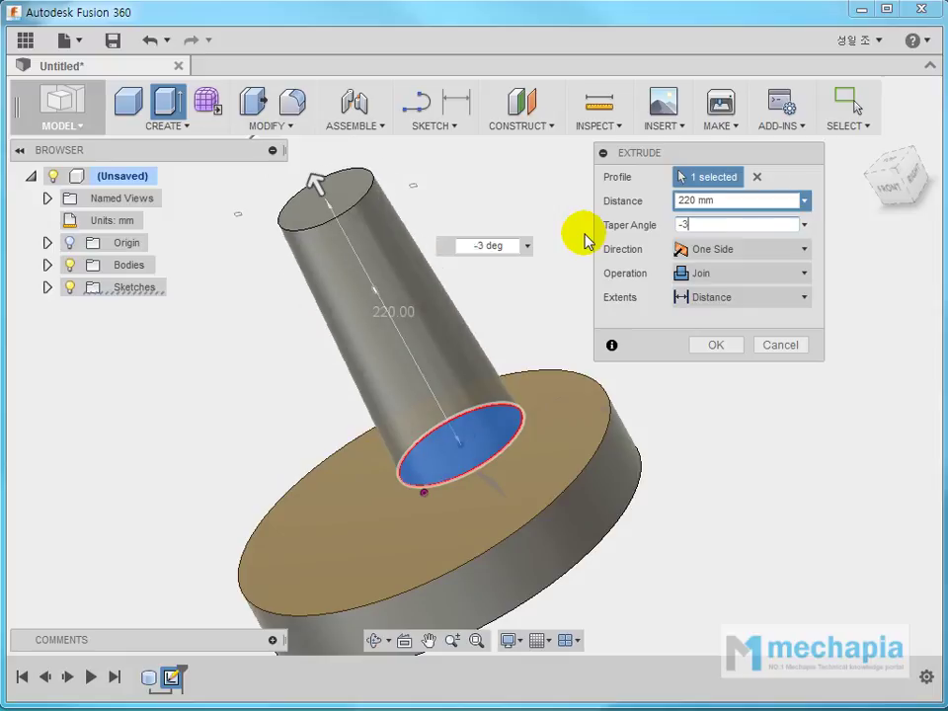
{"action": "key", "text": "Return"}
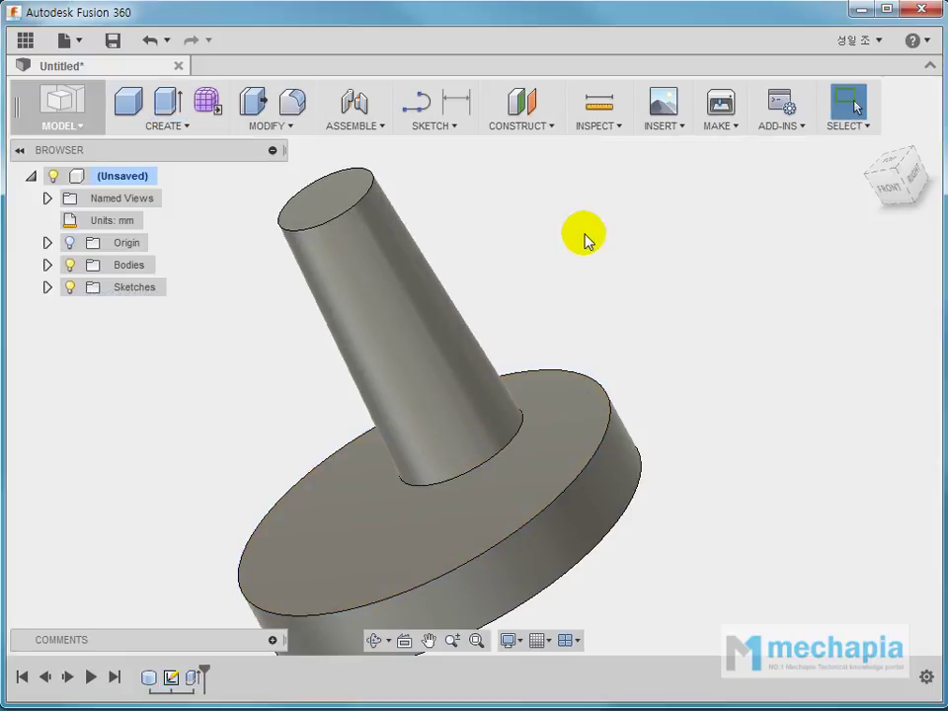
Fit and orbit the view, then select the tapered post's top face and bring up its actions
{"action": "key", "text": "f"}
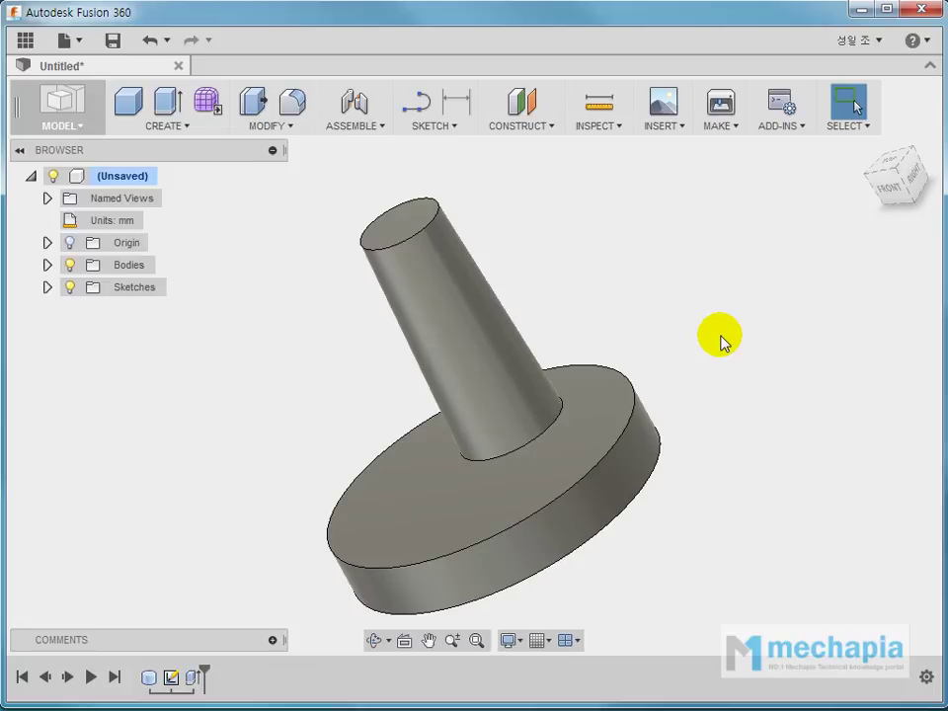
{"action": "mouse_move", "coordinate": [694, 322]}
{"action": "middle_mouse_down", "text": "shift"}
{"action": "mouse_move", "coordinate": [702, 381]}
{"action": "mouse_move", "coordinate": [653, 373]}
{"action": "mouse_move", "coordinate": [739, 373]}
{"action": "mouse_move", "coordinate": [726, 367]}
{"action": "middle_mouse_up", "text": "shift"}
{"action": "left_click", "coordinate": [442, 272]}
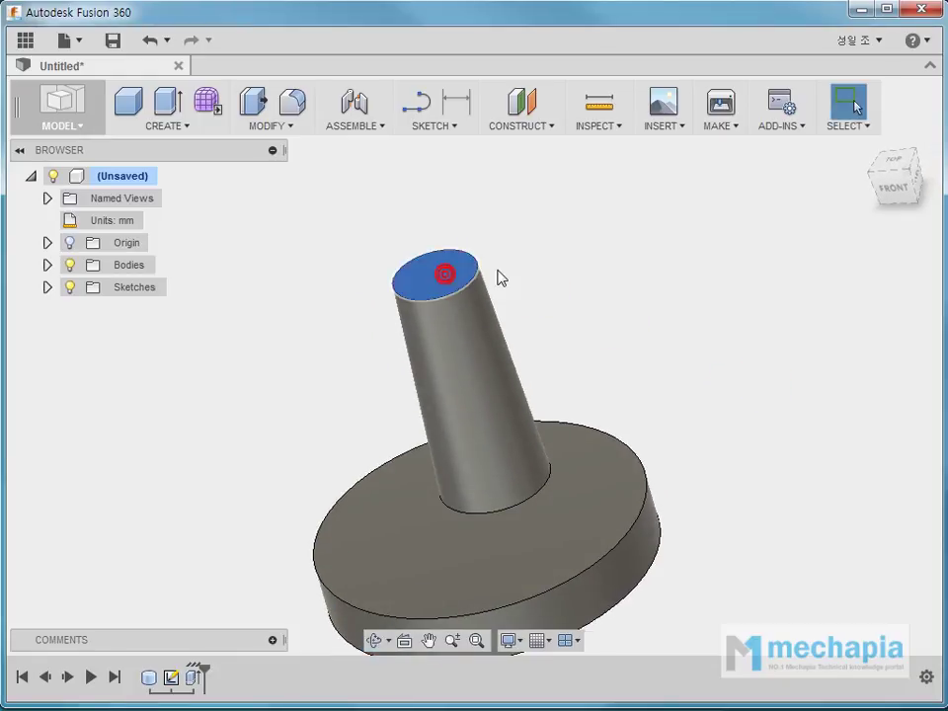
{"action": "right_click", "coordinate": [442, 272]}
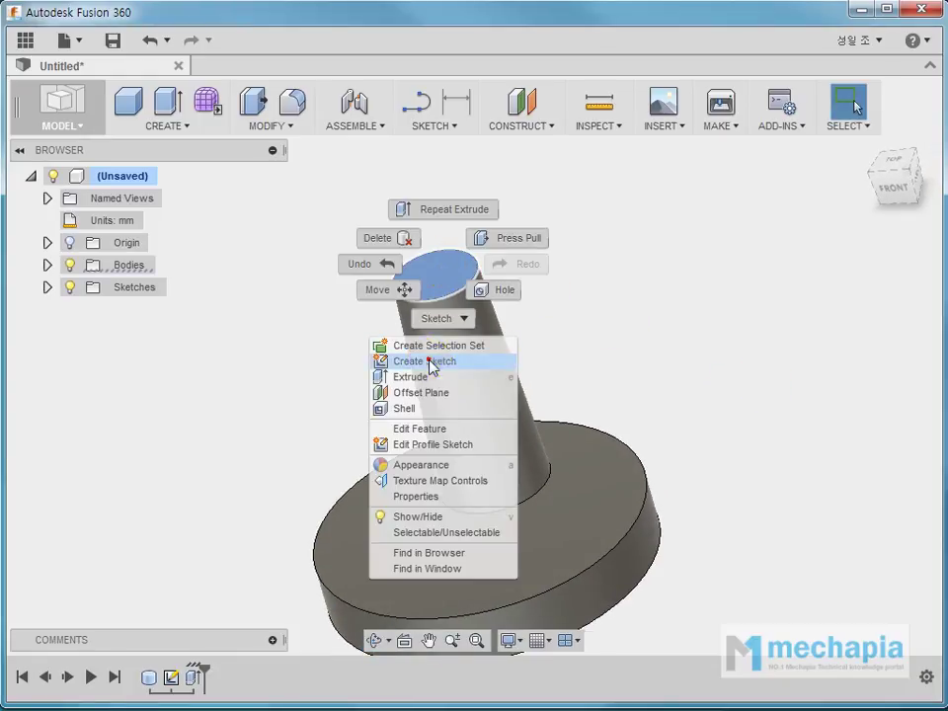
Sketch on the post's top face an 80 mm circle centred on that face
{"action": "left_click", "coordinate": [429, 362]}
{"action": "left_click", "coordinate": [474, 362]}
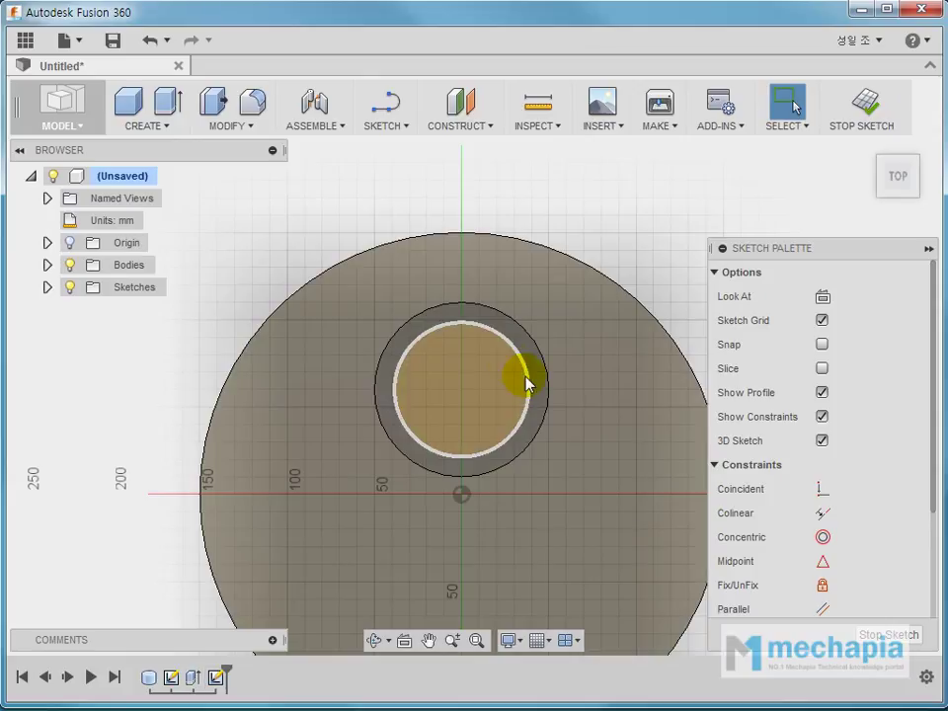
{"action": "left_click", "coordinate": [387, 125]}
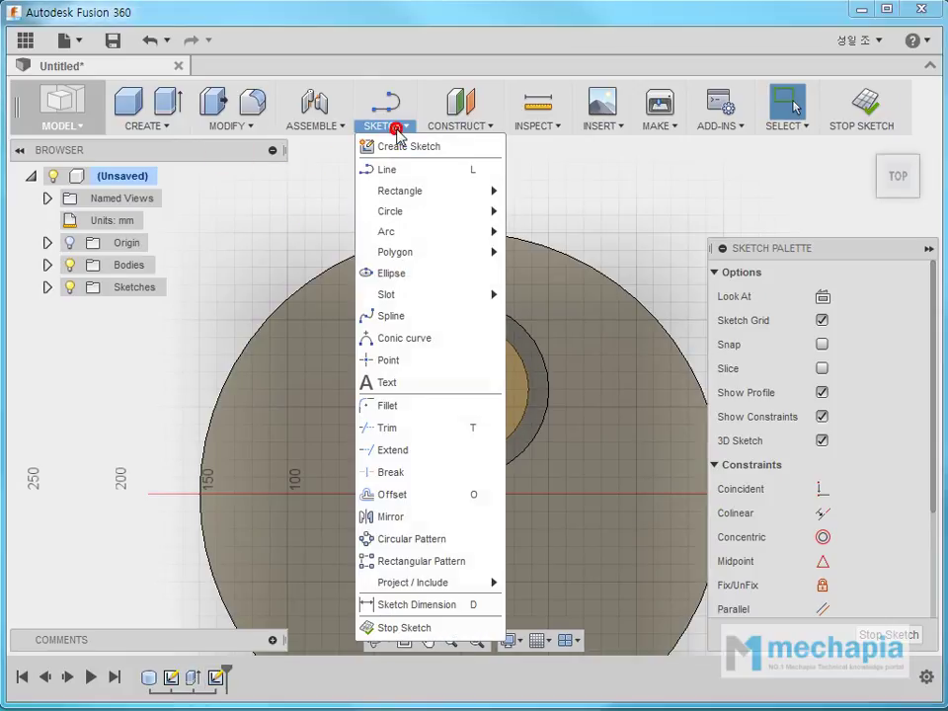
{"action": "left_click", "coordinate": [518, 211]}
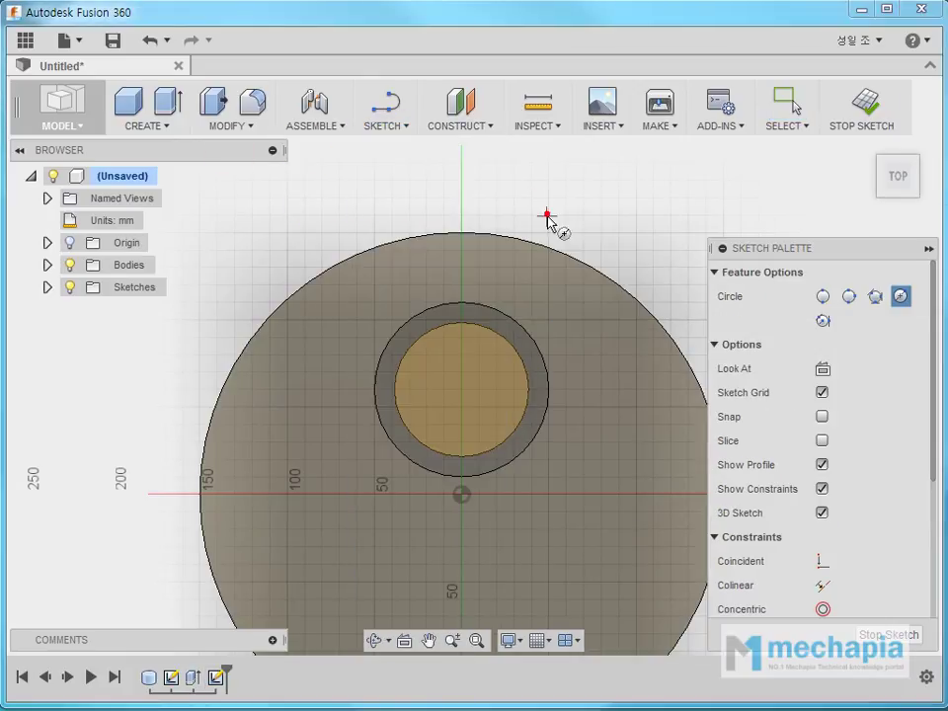
{"action": "left_click", "coordinate": [463, 396]}
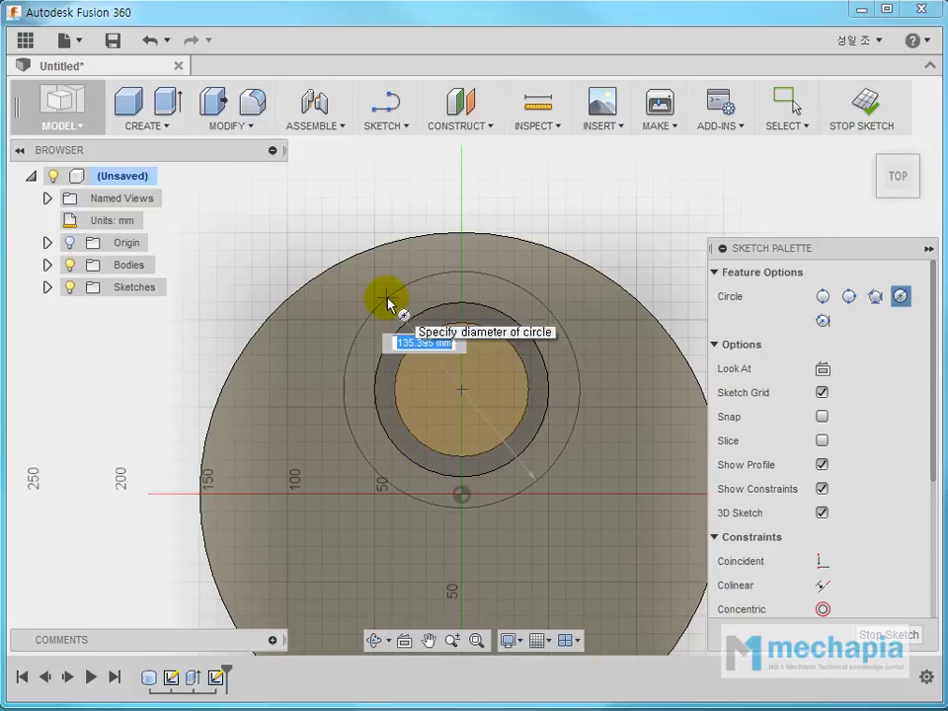
{"action": "type", "text": "0"}
{"action": "key", "text": "Tab"}
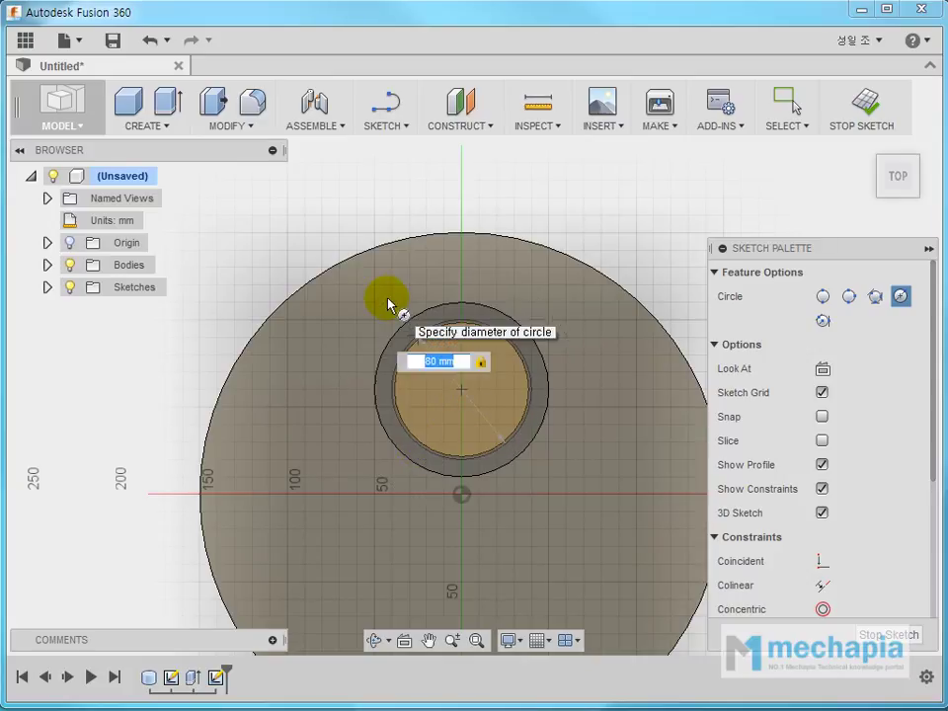
{"action": "key", "text": "Return"}
{"action": "mouse_move", "coordinate": [364, 457]}
{"action": "middle_mouse_down", "text": "shift"}
{"action": "mouse_move", "coordinate": [330, 324]}
{"action": "mouse_move", "coordinate": [344, 328]}
{"action": "mouse_move", "coordinate": [170, 146]}
{"action": "middle_mouse_up", "text": "shift"}
{"action": "scroll", "coordinate": [345, 328], "scroll_direction": "up", "scroll_amount": 3}
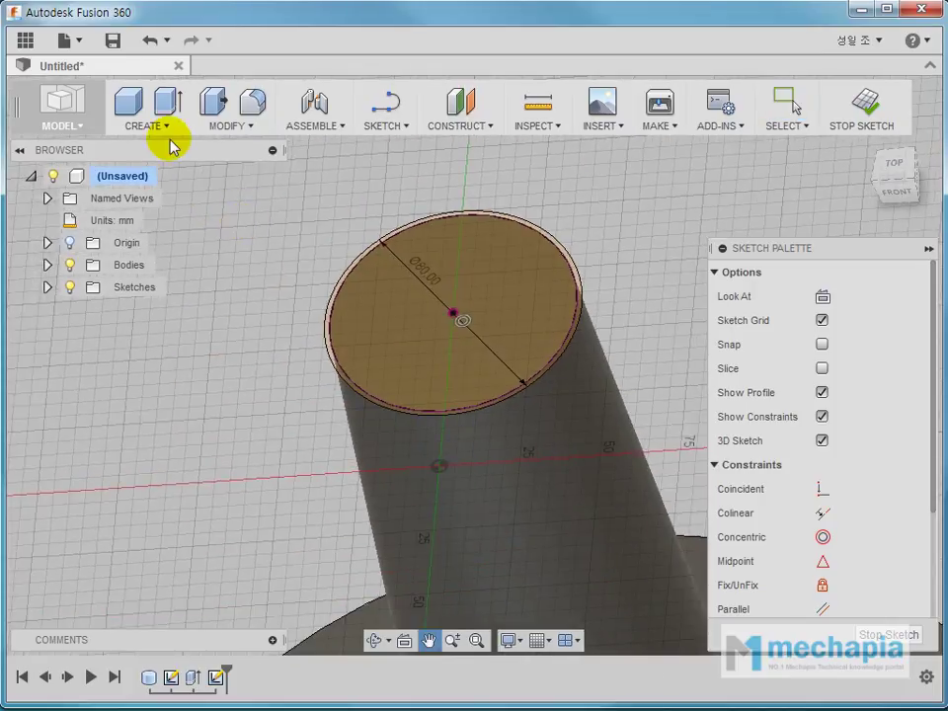
Extrude the inner circle and outer ring profiles 20 mm
{"action": "left_click", "coordinate": [168, 106]}
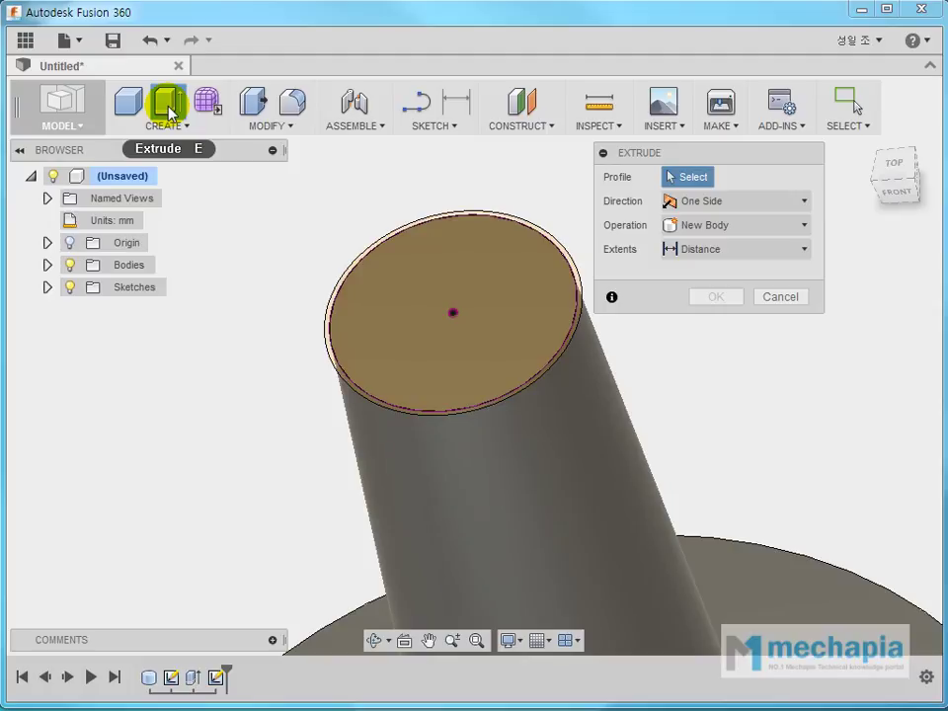
{"action": "left_click", "coordinate": [339, 342]}
{"action": "scroll", "coordinate": [326, 371], "scroll_direction": "up", "scroll_amount": 3}
{"action": "scroll", "coordinate": [304, 383], "scroll_direction": "up", "scroll_amount": 1}
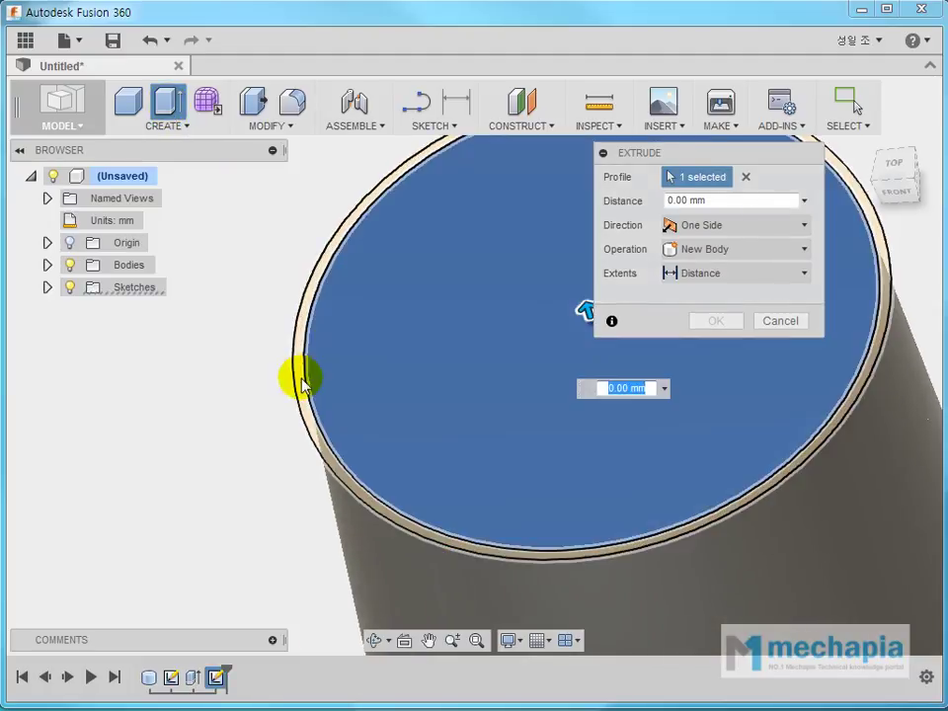
{"action": "left_click", "coordinate": [299, 386]}
{"action": "type", "text": "20"}
{"action": "key", "text": "Return"}
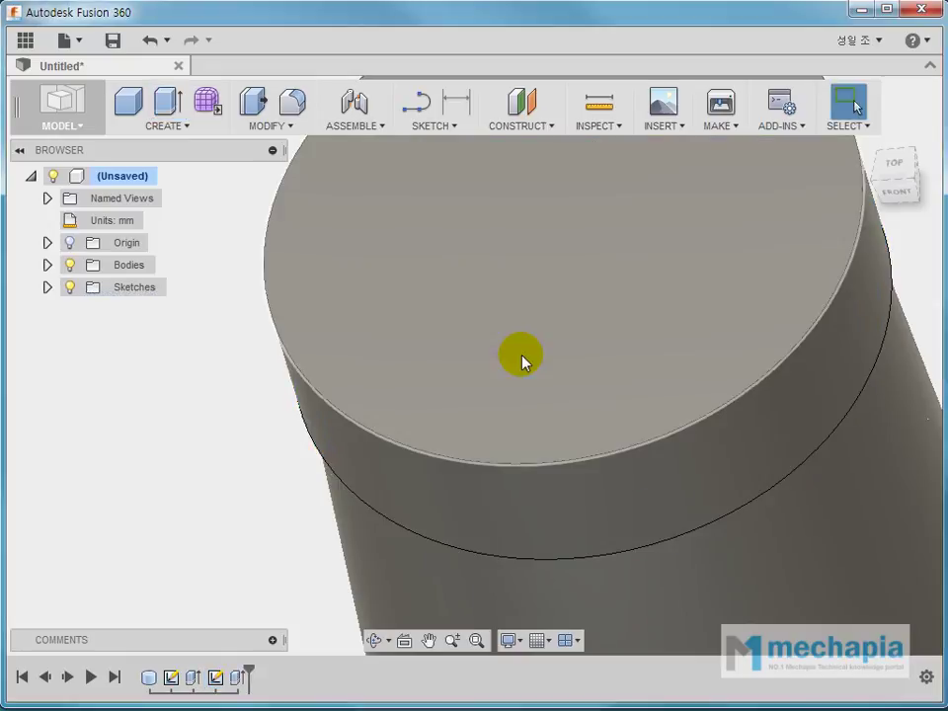
Zoom out and orbit to see the whole part at an angle, clearing the selection
{"action": "scroll", "coordinate": [400, 415], "scroll_direction": "down", "scroll_amount": 1}
{"action": "scroll", "coordinate": [399, 416], "scroll_direction": "down", "scroll_amount": 2}
{"action": "scroll", "coordinate": [400, 415], "scroll_direction": "down", "scroll_amount": 2}
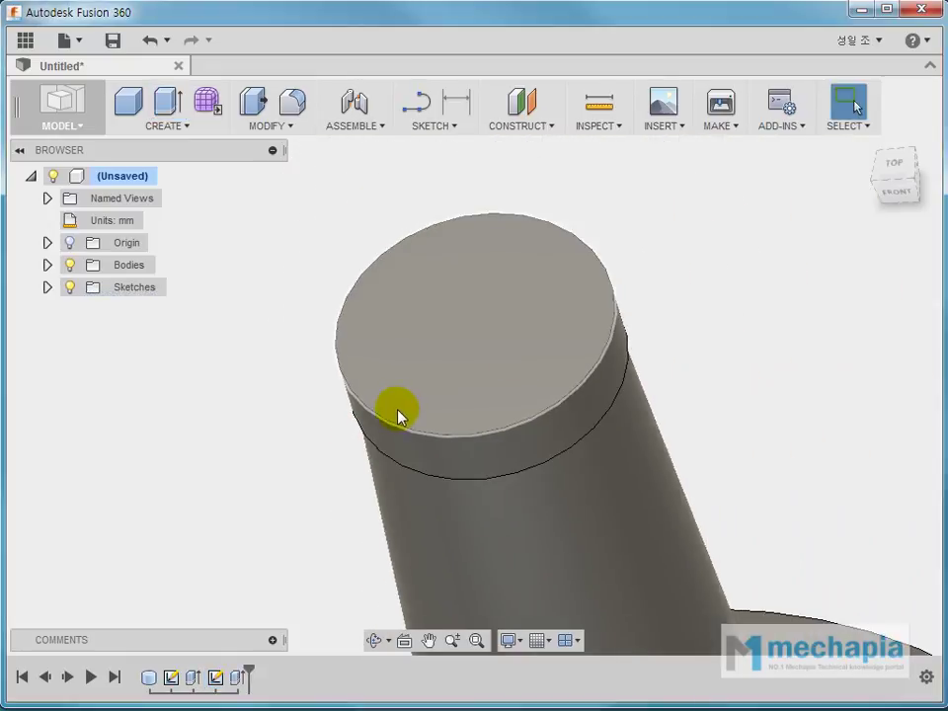
{"action": "scroll", "coordinate": [400, 416], "scroll_direction": "down", "scroll_amount": 2}
{"action": "scroll", "coordinate": [438, 300], "scroll_direction": "down", "scroll_amount": 2}
{"action": "scroll", "coordinate": [450, 328], "scroll_direction": "down", "scroll_amount": 2}
{"action": "scroll", "coordinate": [450, 324], "scroll_direction": "down", "scroll_amount": 2}
{"action": "mouse_move", "coordinate": [450, 323]}
{"action": "middle_mouse_down", "text": "shift"}
{"action": "mouse_move", "coordinate": [482, 305]}
{"action": "mouse_move", "coordinate": [592, 344]}
{"action": "middle_mouse_up", "text": "shift"}
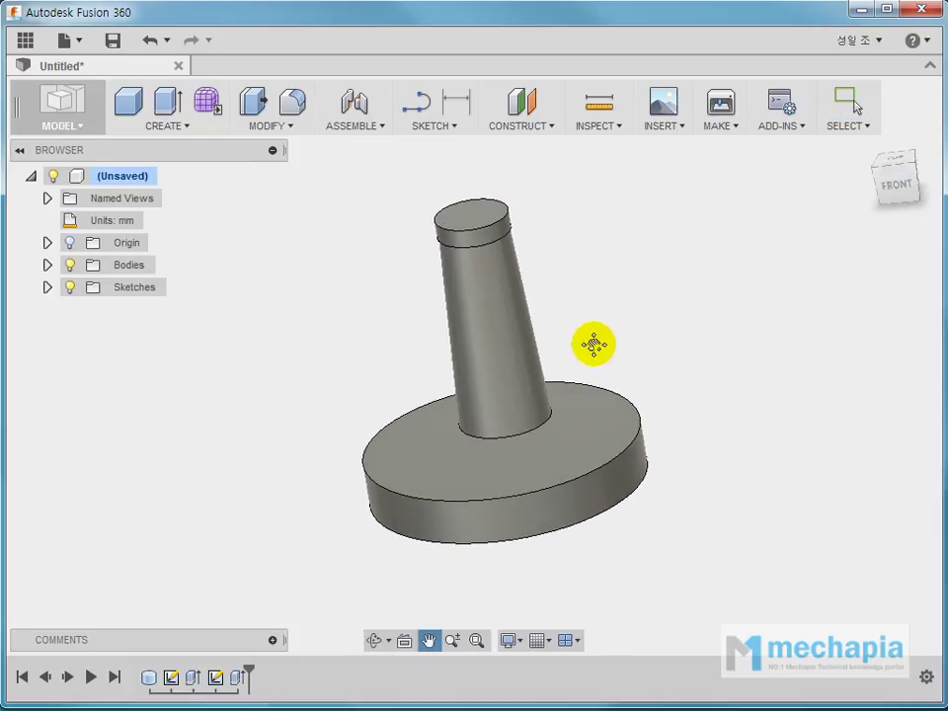
{"action": "key", "text": "Escape"}
{"action": "left_click", "coordinate": [611, 361]}
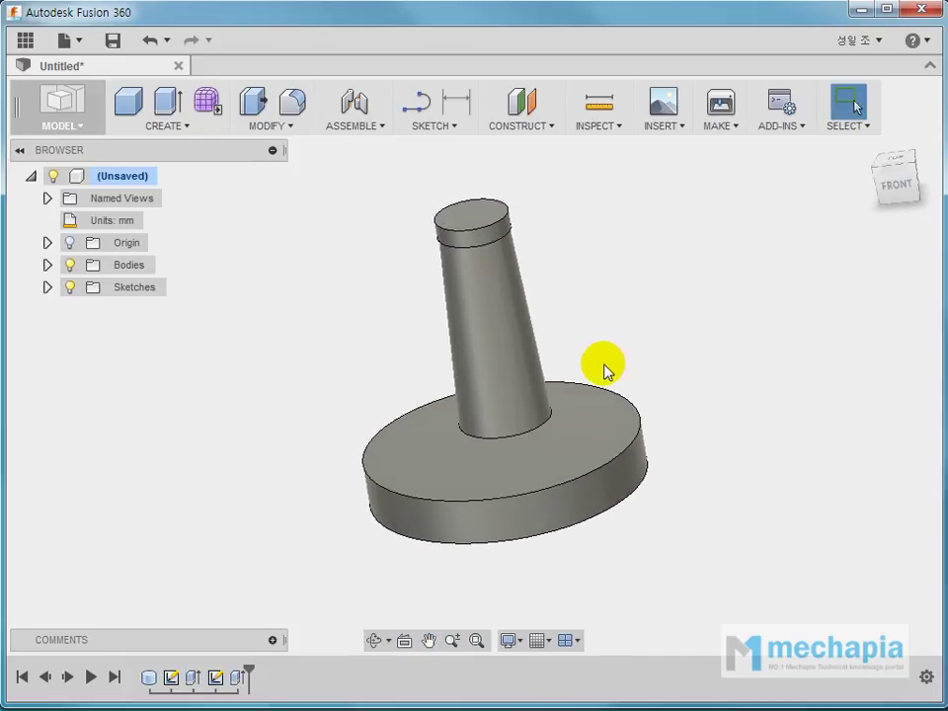
Fillet the post-to-disc edge and the disc's outer top edge with a 25 mm radius
{"action": "left_click", "coordinate": [525, 430]}
{"action": "left_click", "coordinate": [516, 497], "text": "ctrl"}
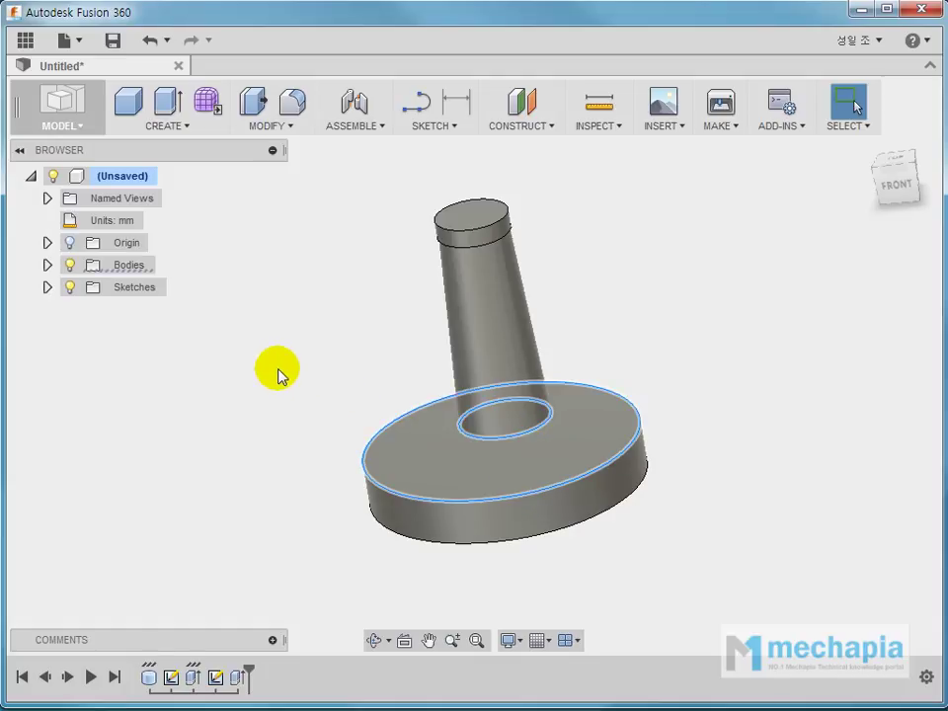
{"action": "right_click", "coordinate": [367, 391]}
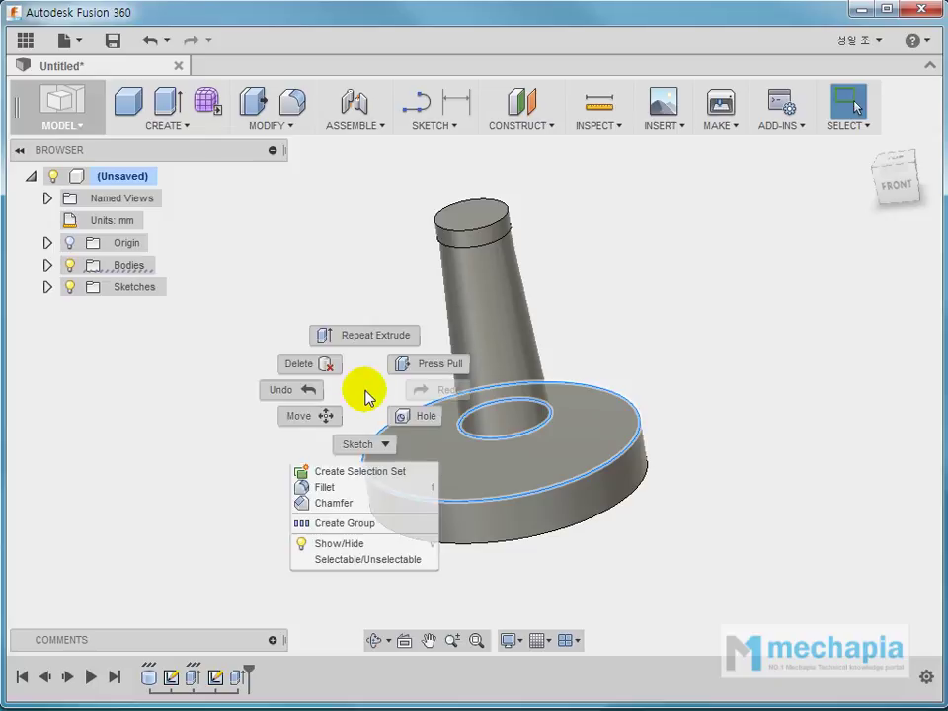
{"action": "left_click", "coordinate": [338, 487]}
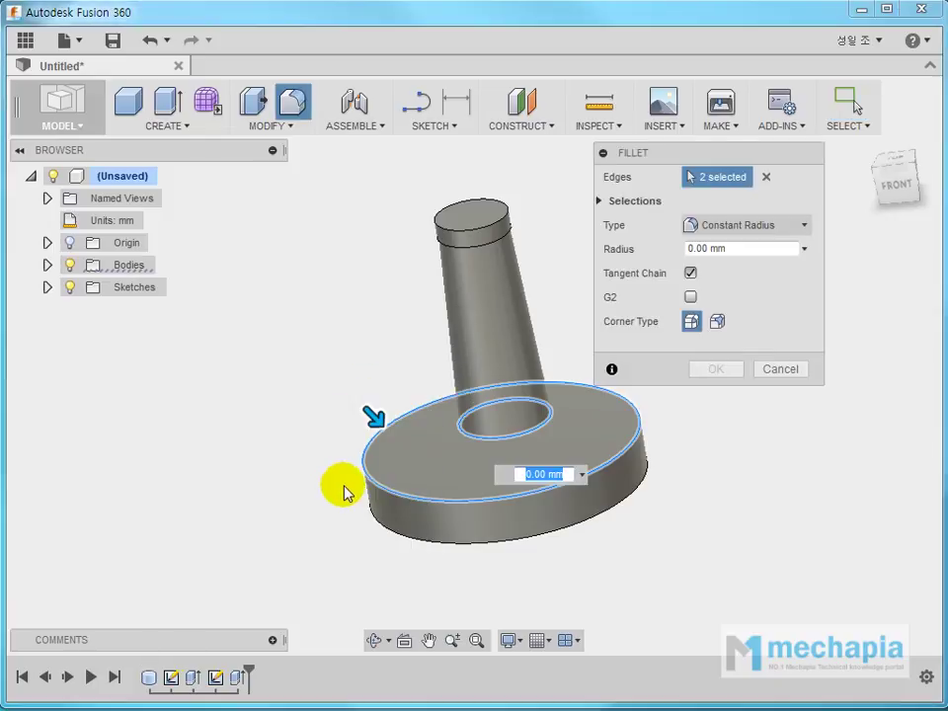
{"action": "type", "text": "25"}
{"action": "key", "text": "Return"}
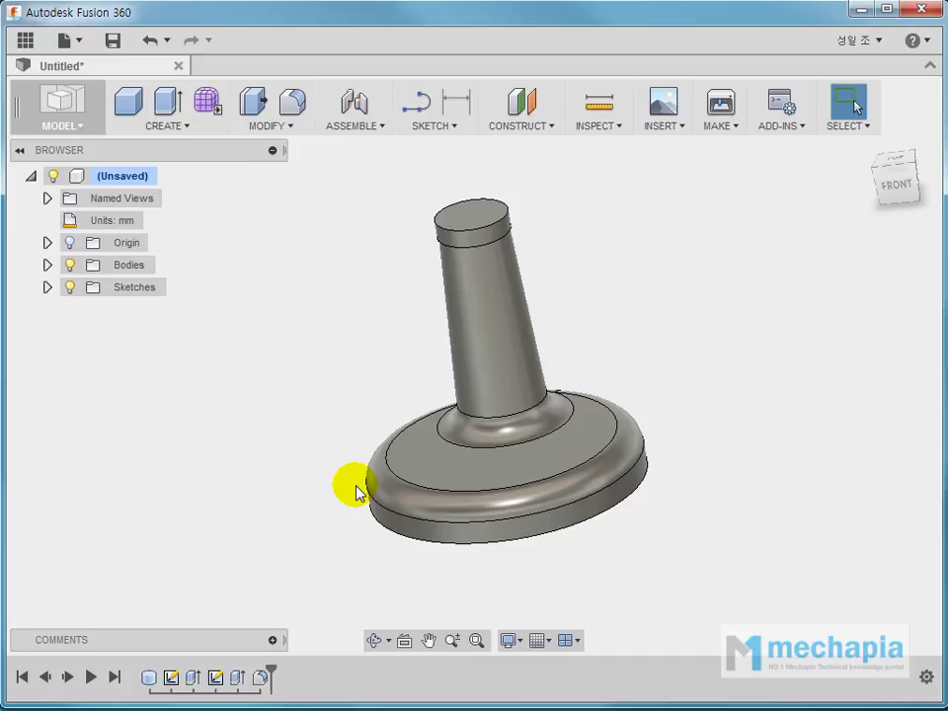
Create a sketch on the disc base's flat top face and frame it from above
{"action": "middle_click_drag", "start_coordinate": [281, 513], "coordinate": [443, 474], "text": "shift"}
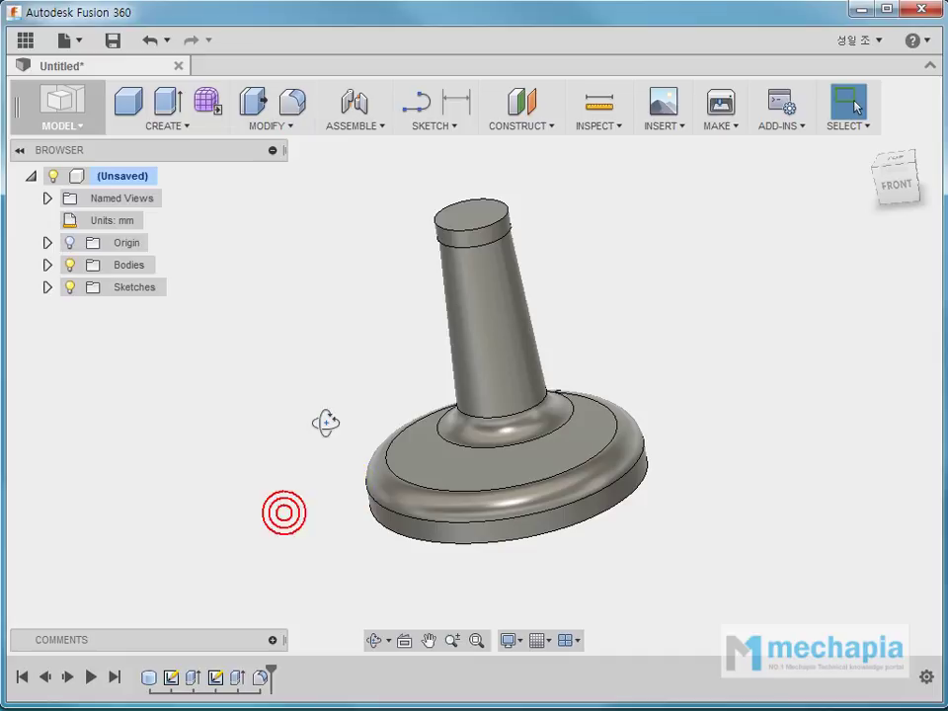
{"action": "left_click", "coordinate": [492, 456]}
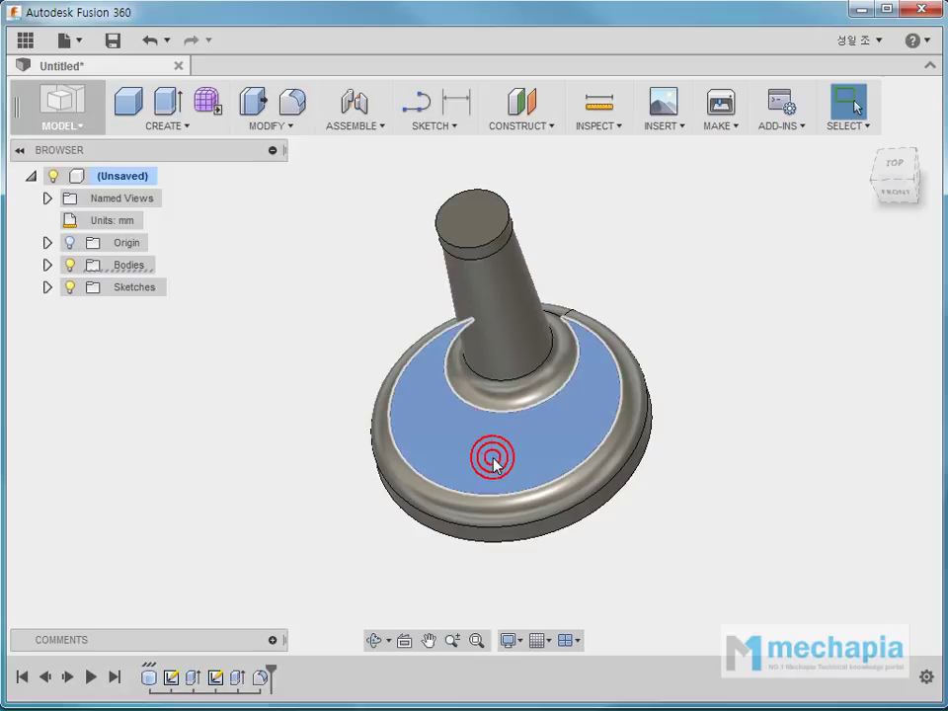
{"action": "right_click", "coordinate": [491, 458]}
{"action": "left_click", "coordinate": [465, 554]}
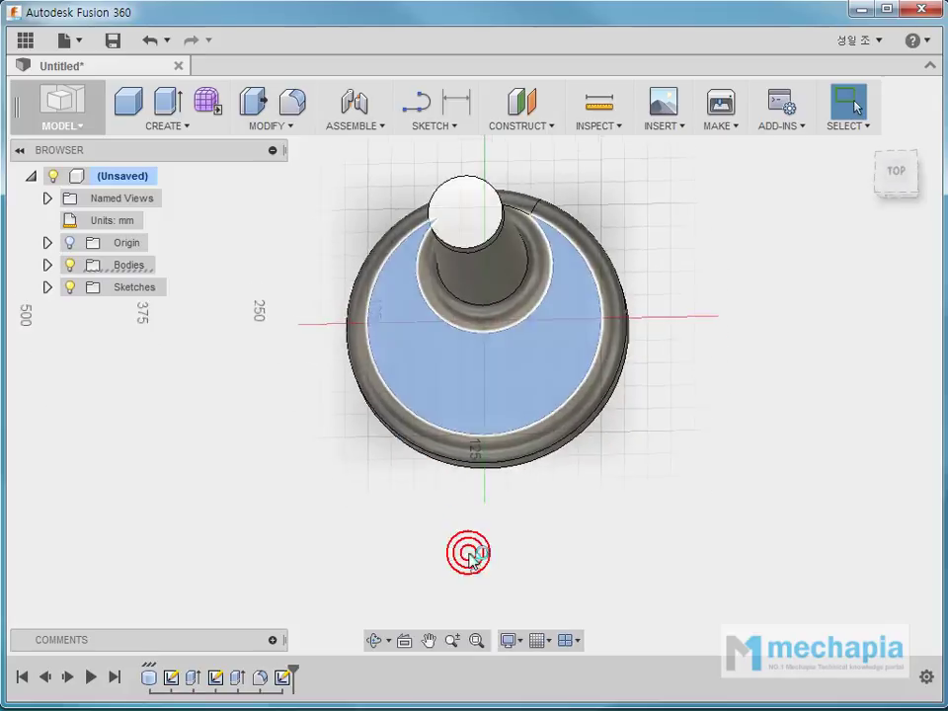
{"action": "middle_click_drag", "start_coordinate": [407, 438], "coordinate": [304, 556]}
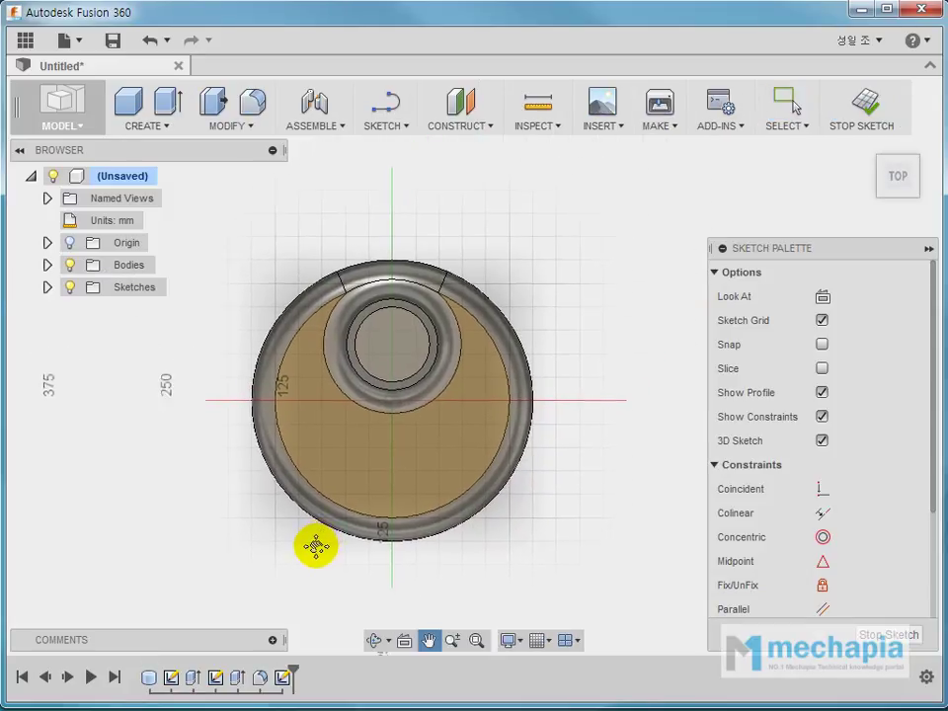
{"action": "scroll", "coordinate": [465, 464], "scroll_direction": "up", "scroll_amount": 4}
{"action": "scroll", "coordinate": [495, 454], "scroll_direction": "down", "scroll_amount": 1}
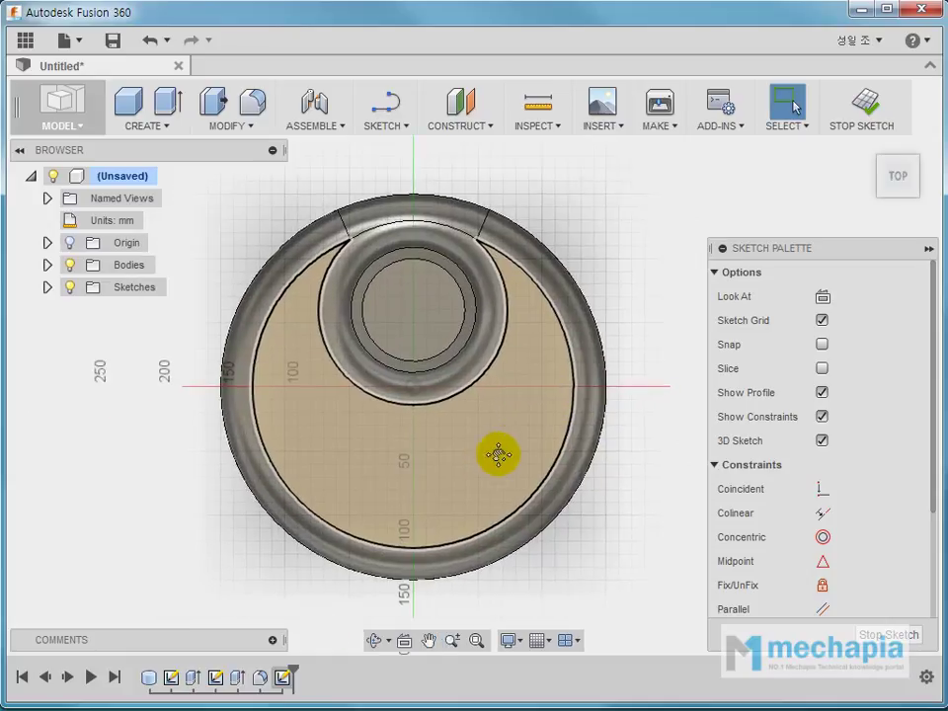
{"action": "scroll", "coordinate": [508, 450], "scroll_direction": "down", "scroll_amount": 1}
{"action": "scroll", "coordinate": [508, 450], "scroll_direction": "down", "scroll_amount": 1}
Draw a shallow 3-point arc across the lower part of the face
{"action": "left_click", "coordinate": [399, 133]}
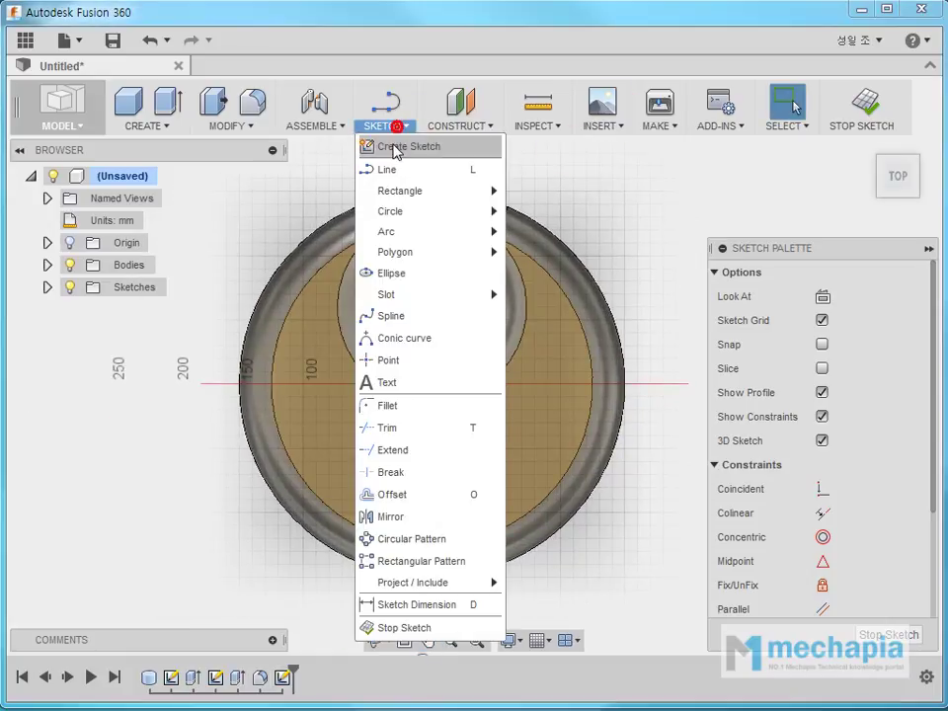
{"action": "mouse_move", "coordinate": [386, 231]}
{"action": "left_click", "coordinate": [538, 237]}
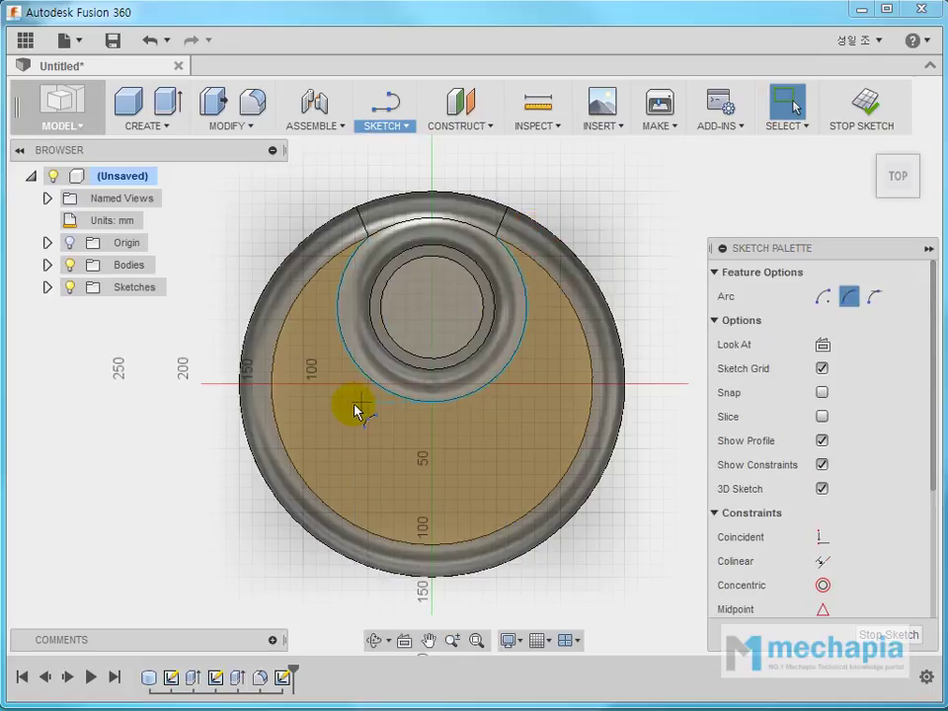
{"action": "left_click", "coordinate": [325, 426]}
{"action": "left_click", "coordinate": [562, 424]}
{"action": "left_click", "coordinate": [468, 450]}
Constrain the arc's two endpoints level with a Horizontal/Vertical constraint
{"action": "scroll", "coordinate": [819, 444], "scroll_direction": "down", "scroll_amount": 3}
{"action": "left_click", "coordinate": [823, 507]}
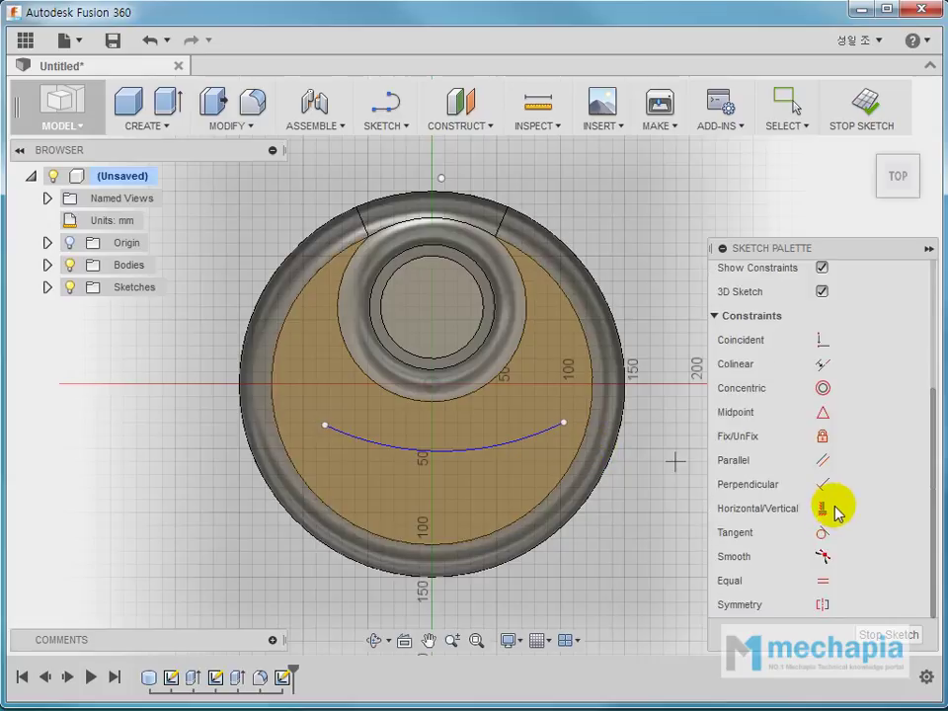
{"action": "left_click", "coordinate": [563, 424]}
{"action": "left_click", "coordinate": [565, 424]}
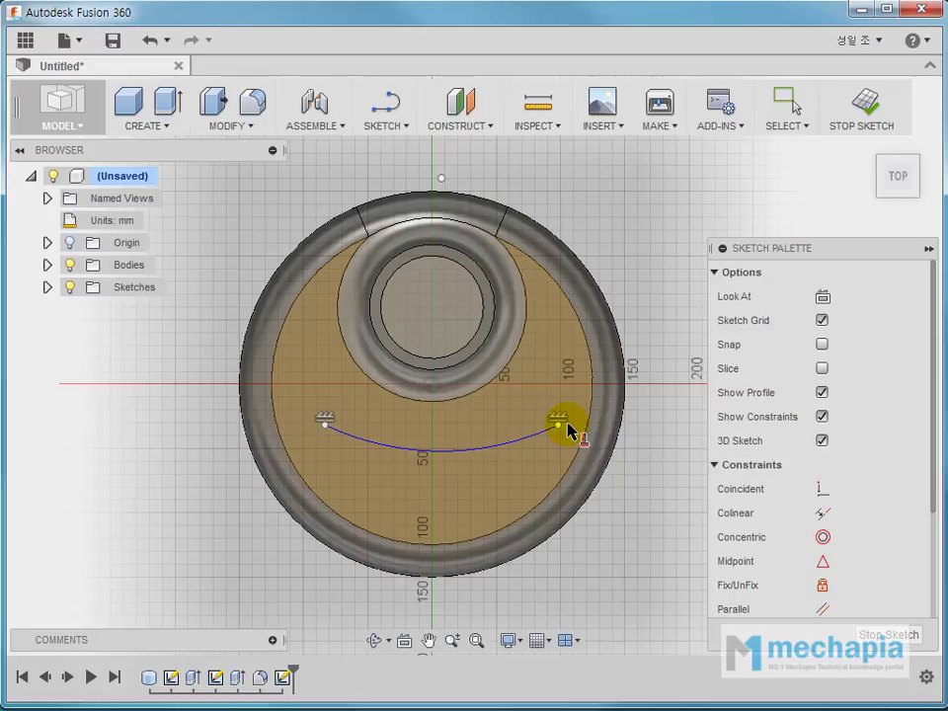
{"action": "left_click", "coordinate": [395, 132]}
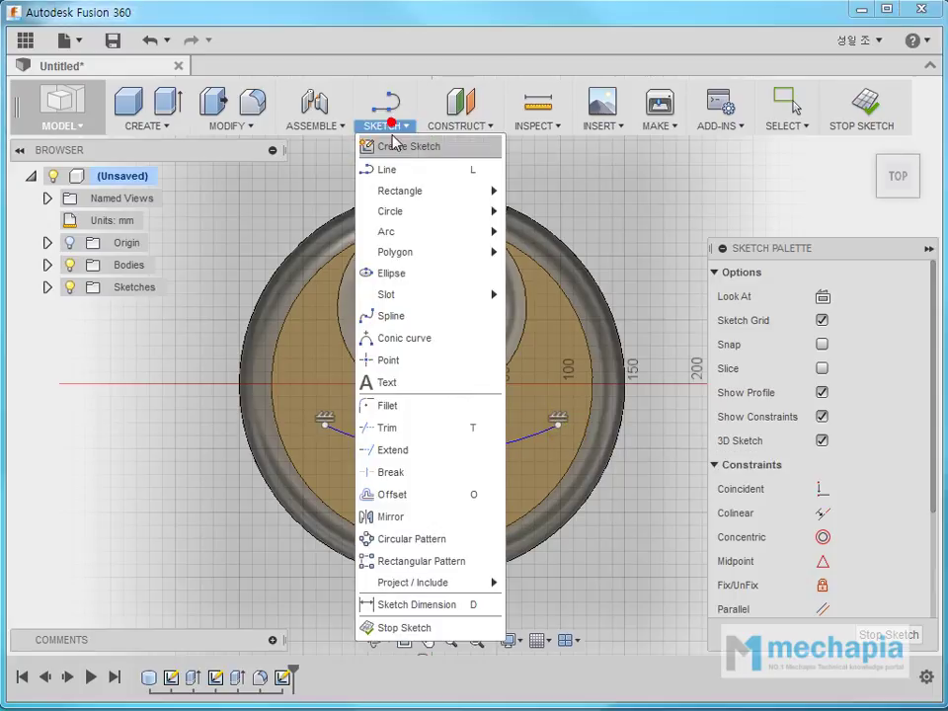
Dimension the distance between the arc's endpoints as 150 mm
{"action": "left_click", "coordinate": [400, 605]}
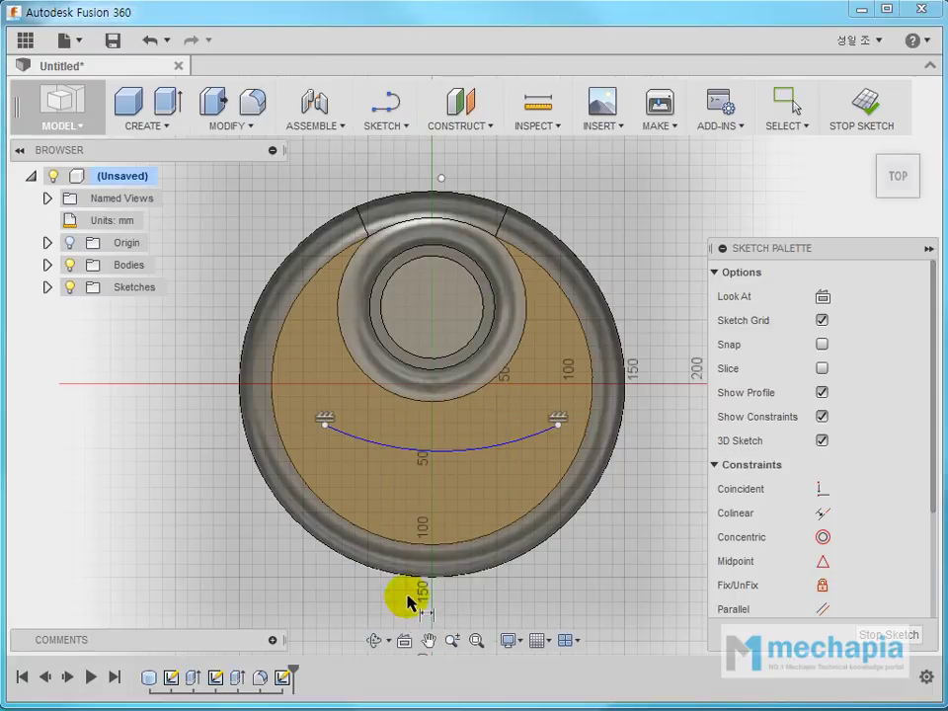
{"action": "left_click", "coordinate": [325, 427]}
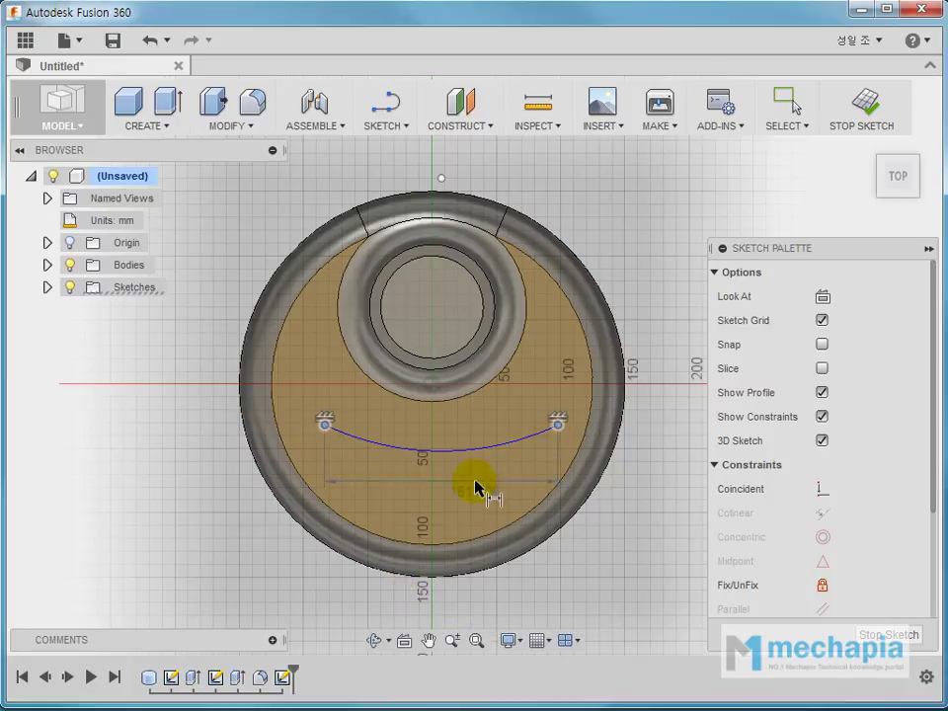
{"action": "left_click", "coordinate": [475, 484]}
{"action": "key", "text": "Return"}
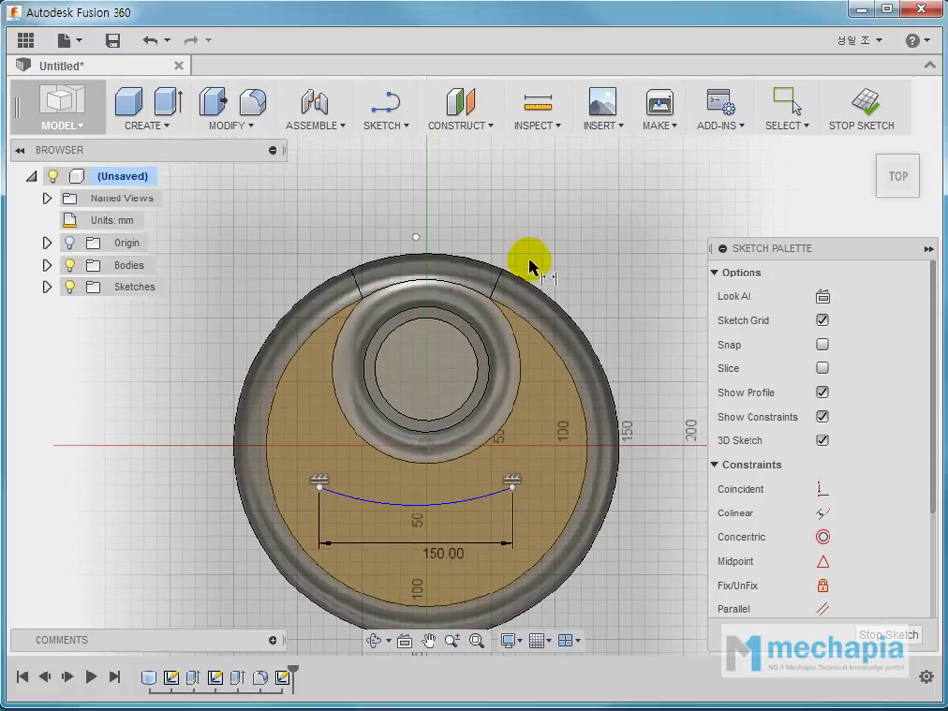
{"action": "key", "text": "Escape"}
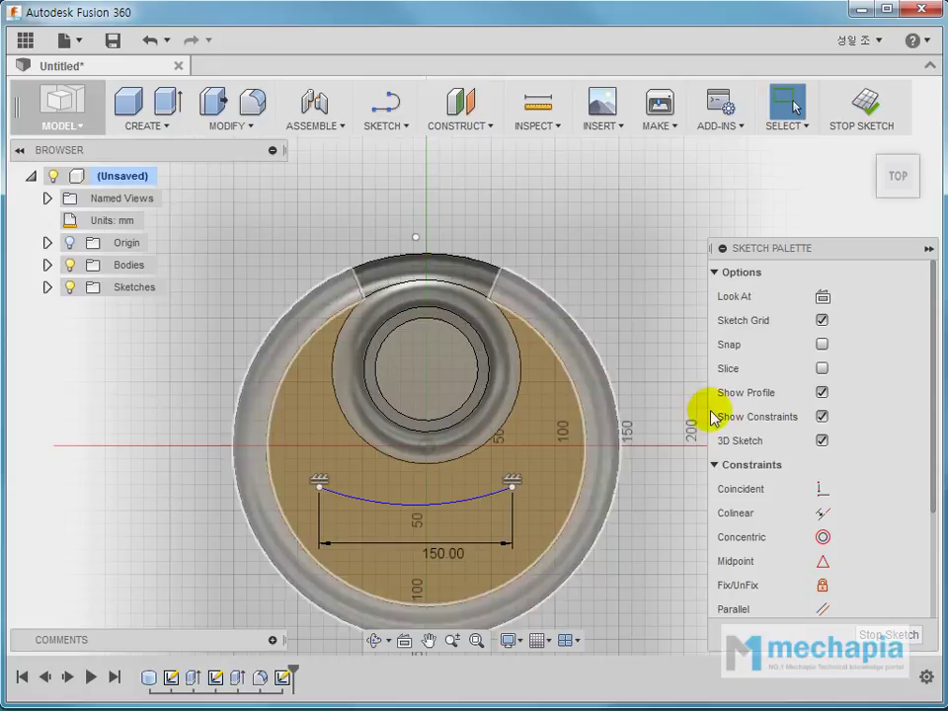
Align the arc's centre vertically with the sketch origin
{"action": "scroll", "coordinate": [790, 444], "scroll_direction": "down", "scroll_amount": 3}
{"action": "left_click", "coordinate": [826, 509]}
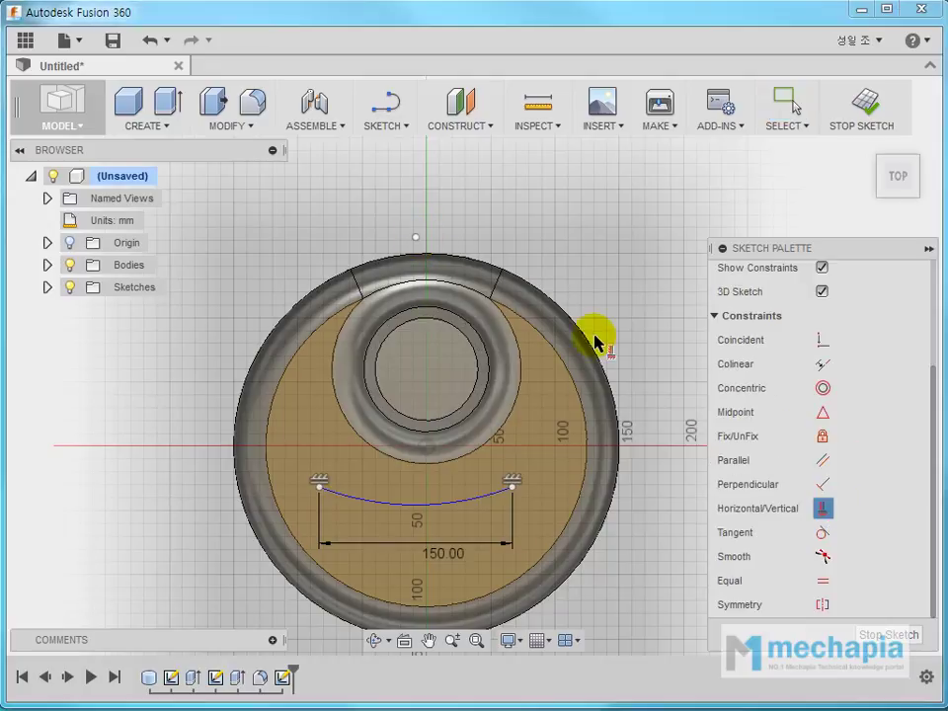
{"action": "left_click", "coordinate": [429, 451]}
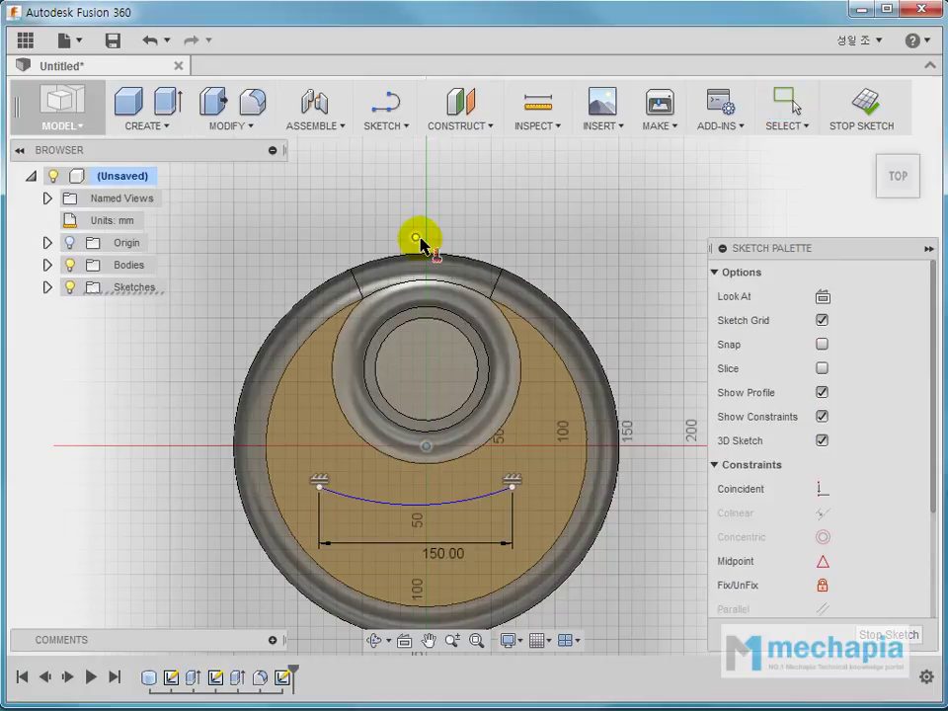
{"action": "left_click", "coordinate": [417, 237]}
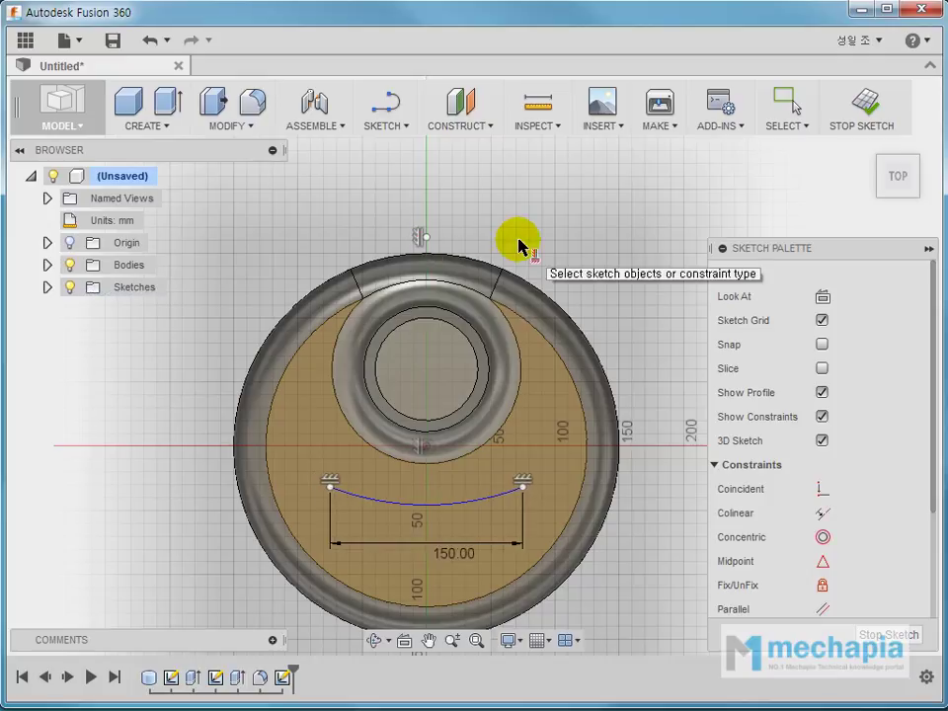
Dimension the arc endpoints 100 mm below the post's centre point
{"action": "left_click", "coordinate": [385, 107]}
{"action": "left_click", "coordinate": [395, 603]}
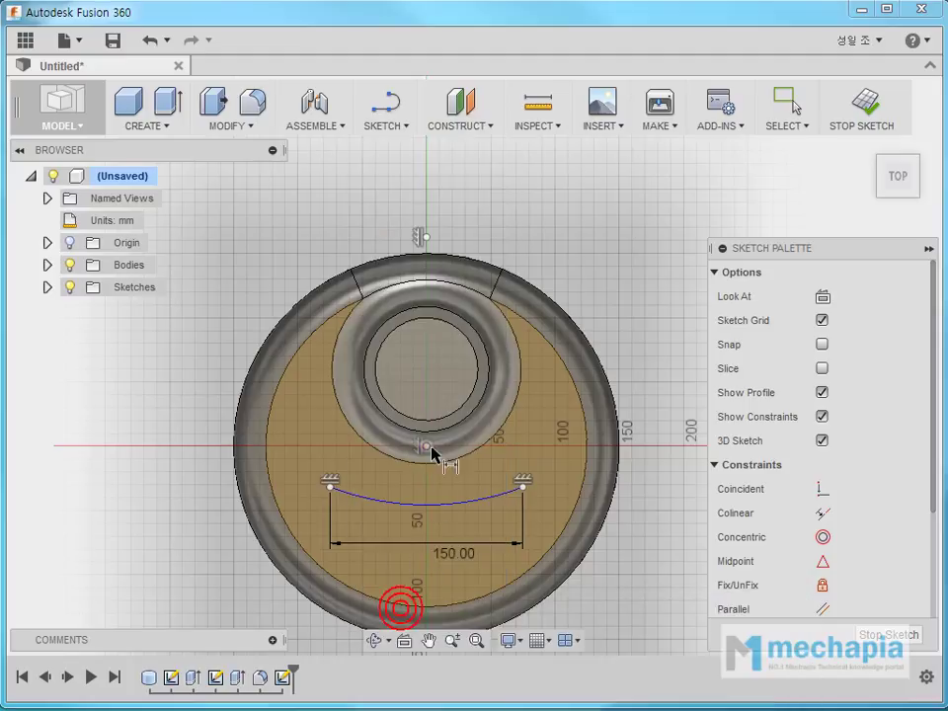
{"action": "left_click", "coordinate": [425, 370]}
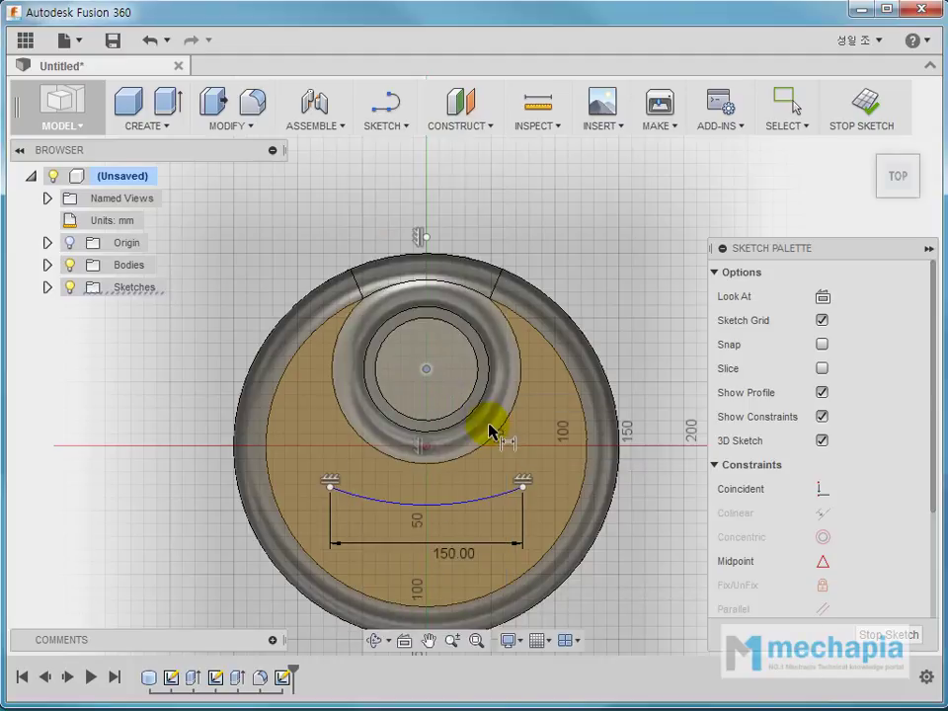
{"action": "left_click", "coordinate": [542, 432]}
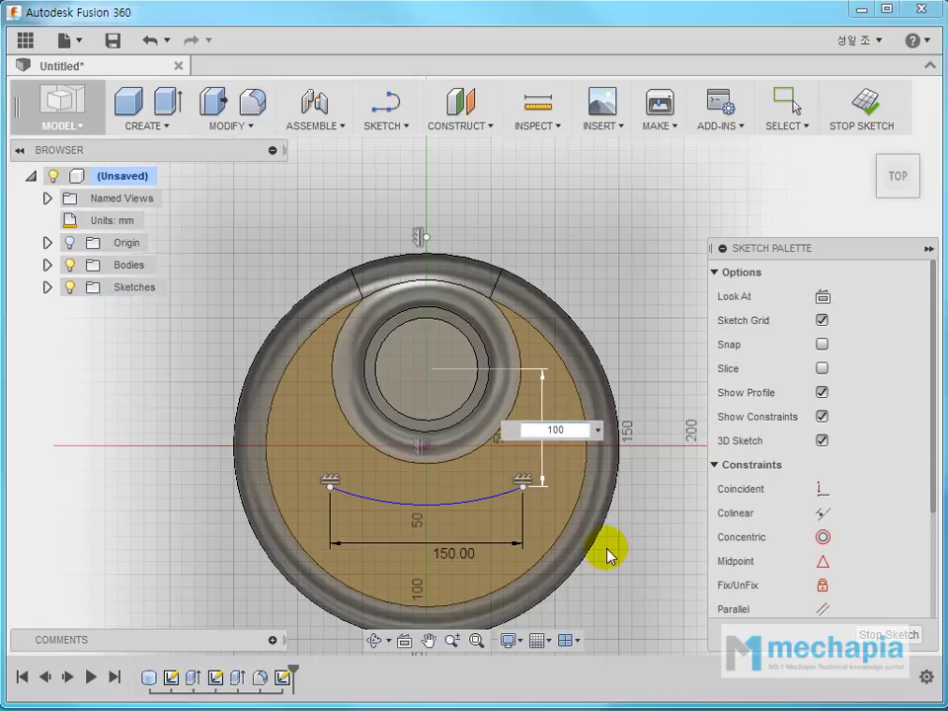
{"action": "key", "text": "Return"}
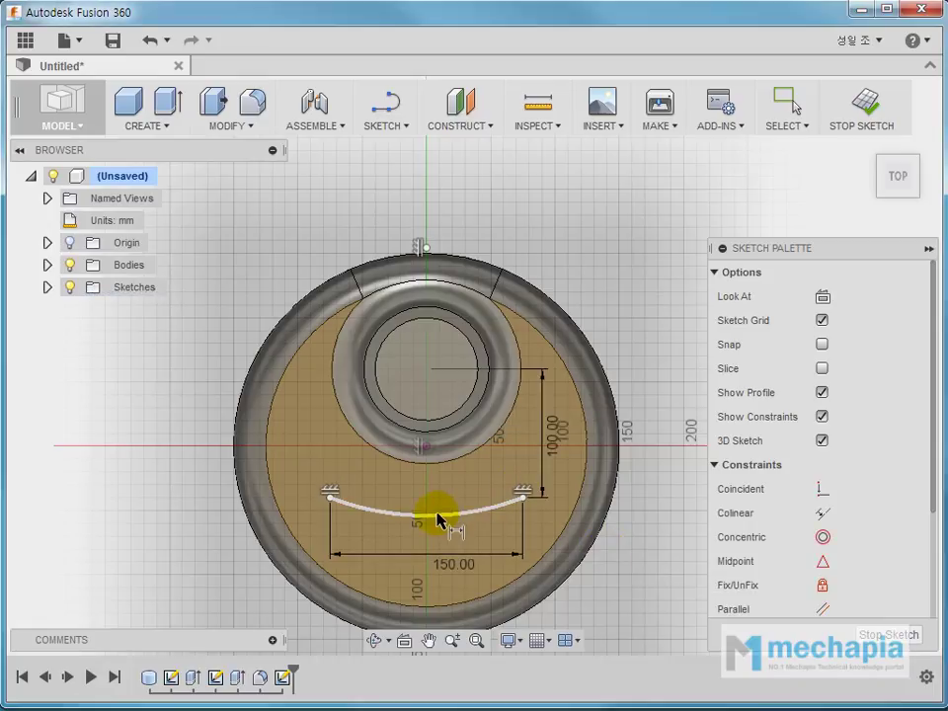
{"action": "key", "text": "Escape"}
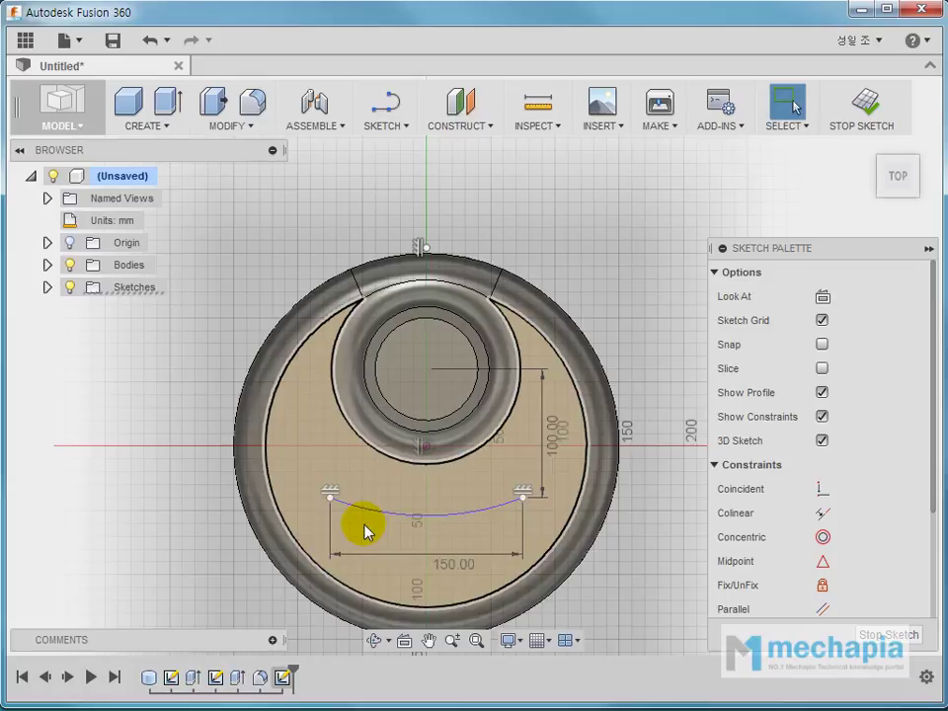
Give the arc a 150 mm radius dimension
{"action": "right_click_drag", "start_coordinate": [469, 186], "coordinate": [478, 130]}
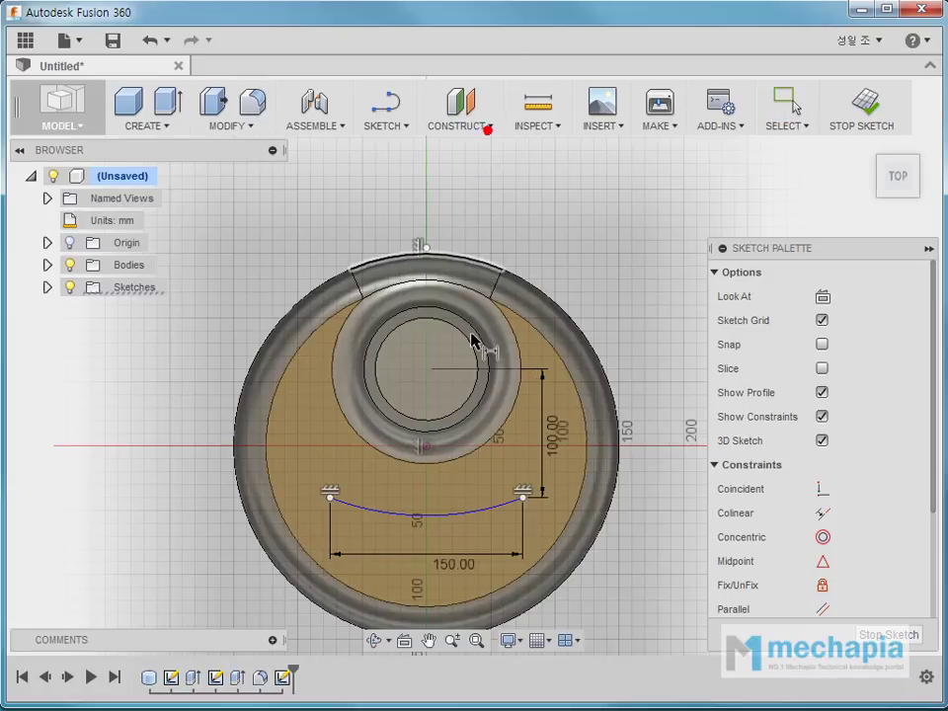
{"action": "left_click", "coordinate": [383, 515]}
{"action": "left_click", "coordinate": [428, 506]}
{"action": "key", "text": "Return"}
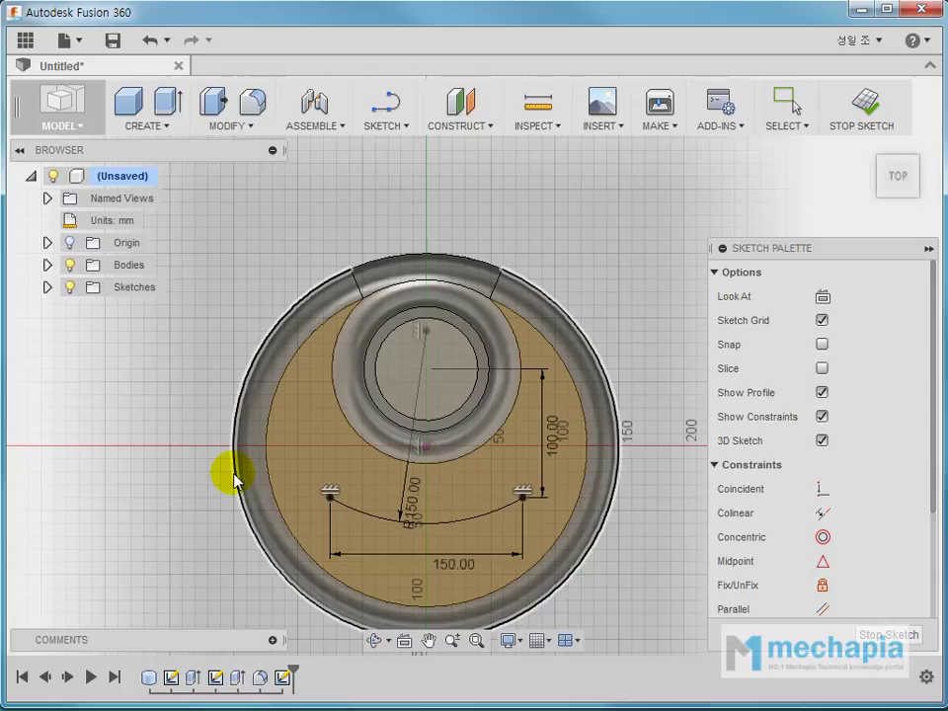
{"action": "key", "text": "Escape"}
{"action": "scroll", "coordinate": [207, 500], "scroll_direction": "up", "scroll_amount": 2}
{"action": "mouse_move", "coordinate": [230, 520]}
{"action": "middle_mouse_down"}
{"action": "mouse_move", "coordinate": [237, 423]}
{"action": "mouse_move", "coordinate": [148, 419]}
{"action": "middle_mouse_up"}
Draw a 25 mm Center Diameter Circle on the arc's left endpoint and view it in 3D
{"action": "right_click", "coordinate": [145, 423]}
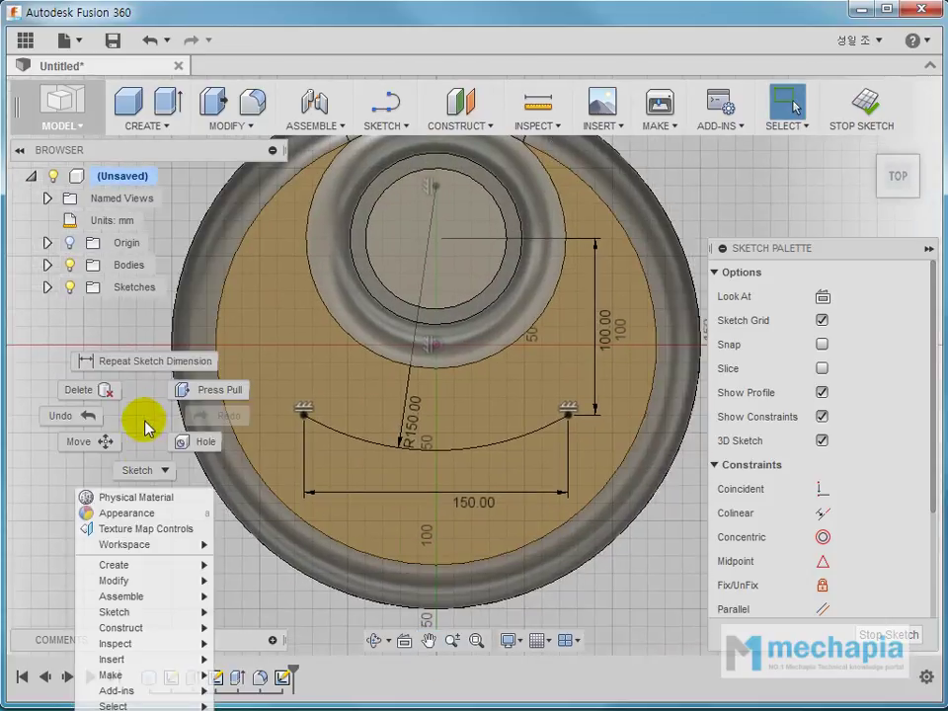
{"action": "left_click", "coordinate": [141, 468]}
{"action": "left_click", "coordinate": [91, 454]}
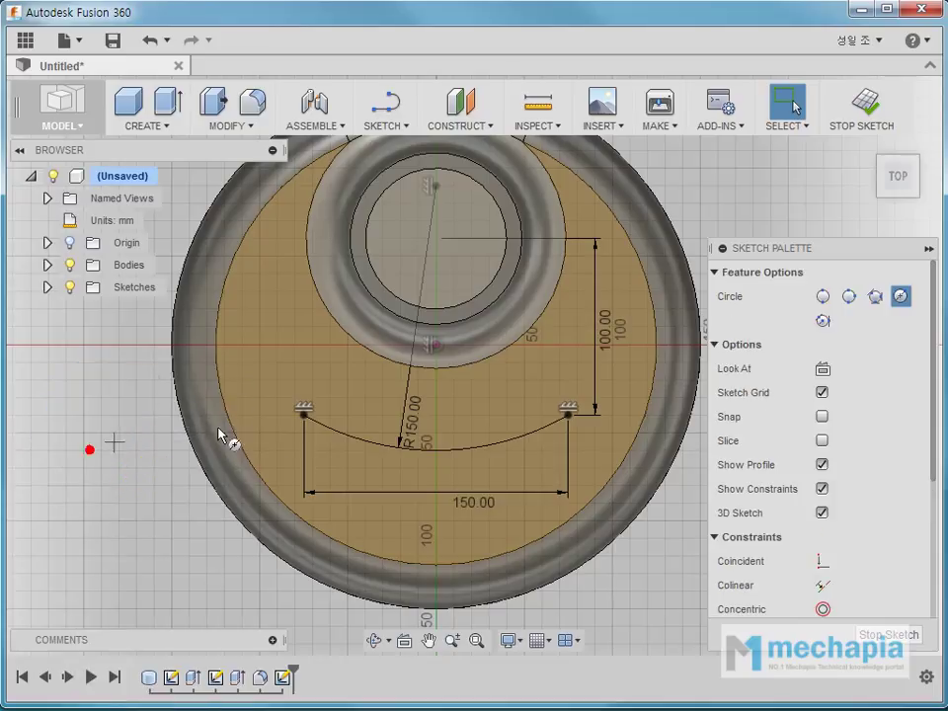
{"action": "left_click", "coordinate": [303, 413]}
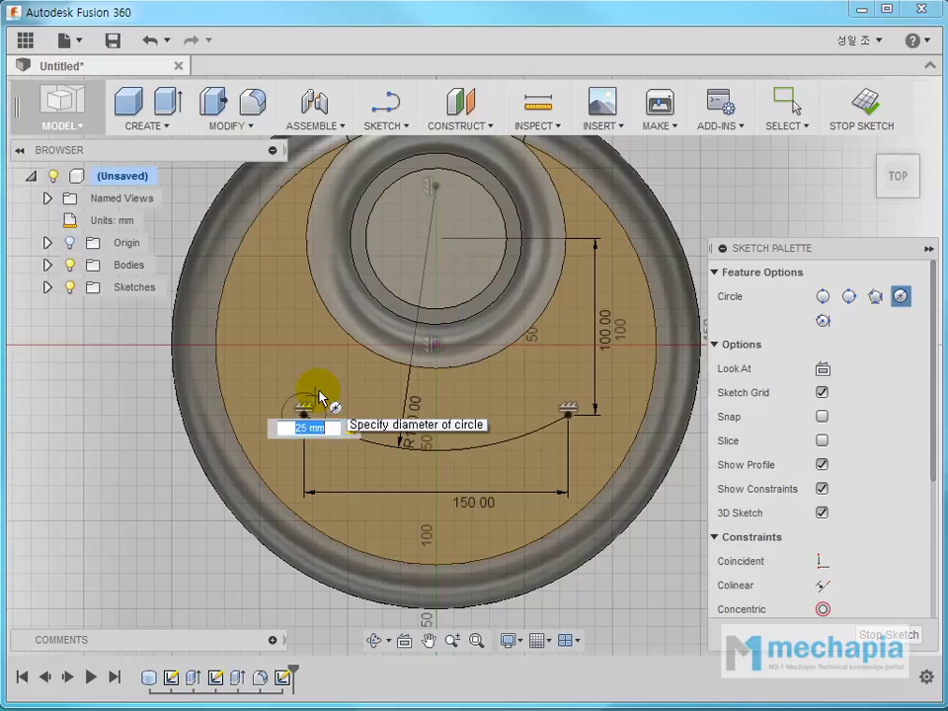
{"action": "key", "text": "Return"}
{"action": "key", "text": "Escape"}
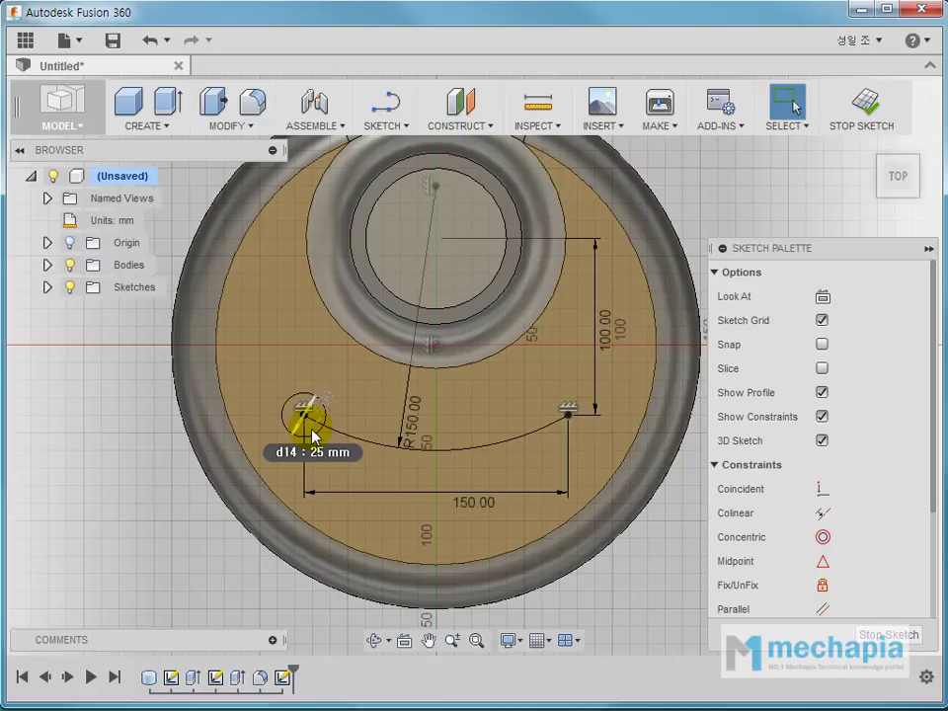
{"action": "mouse_move", "coordinate": [307, 409]}
{"action": "middle_mouse_down", "text": "shift"}
{"action": "mouse_move", "coordinate": [304, 377]}
{"action": "mouse_move", "coordinate": [173, 279]}
{"action": "mouse_move", "coordinate": [233, 313]}
{"action": "mouse_move", "coordinate": [242, 331]}
{"action": "middle_mouse_up", "text": "shift"}
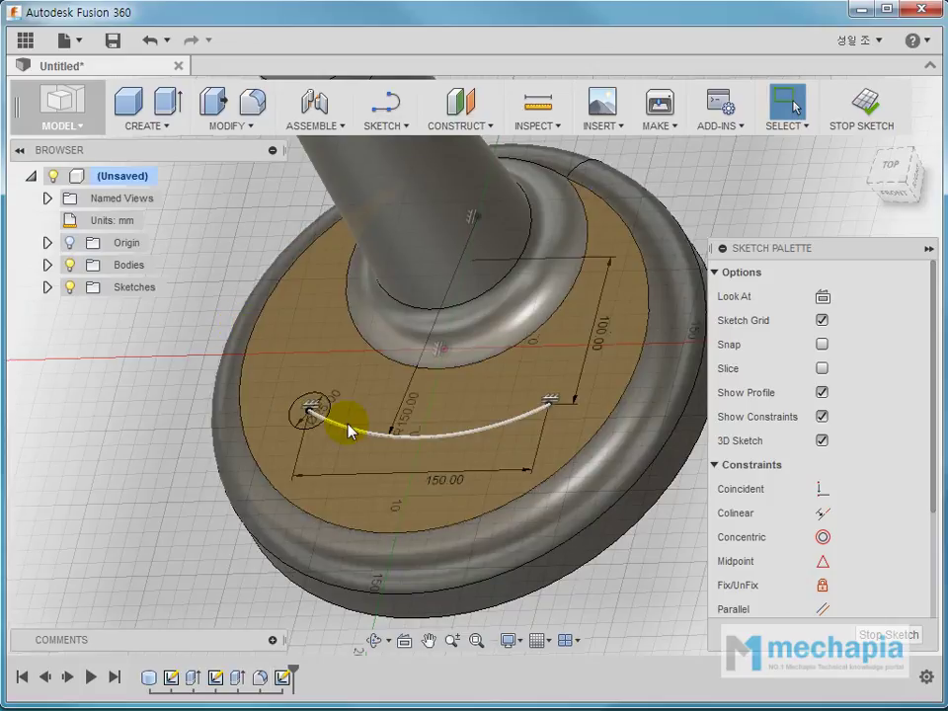
{"action": "scroll", "coordinate": [349, 416], "scroll_direction": "up", "scroll_amount": 3}
{"action": "scroll", "coordinate": [302, 406], "scroll_direction": "up", "scroll_amount": 3}
{"action": "middle_click_drag", "start_coordinate": [276, 408], "coordinate": [329, 380]}
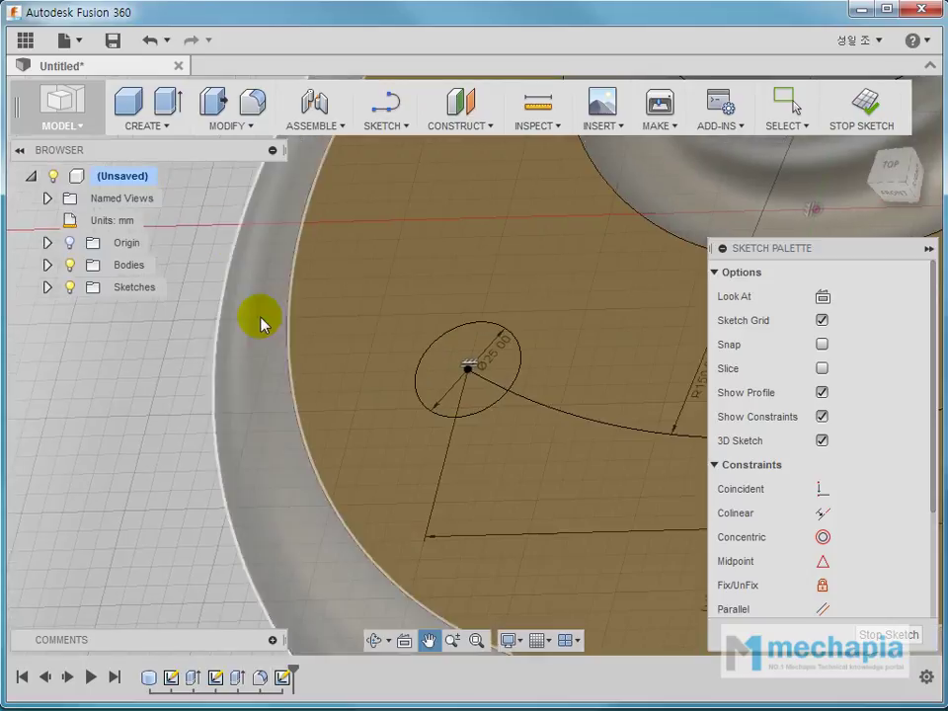
{"action": "left_click", "coordinate": [165, 100]}
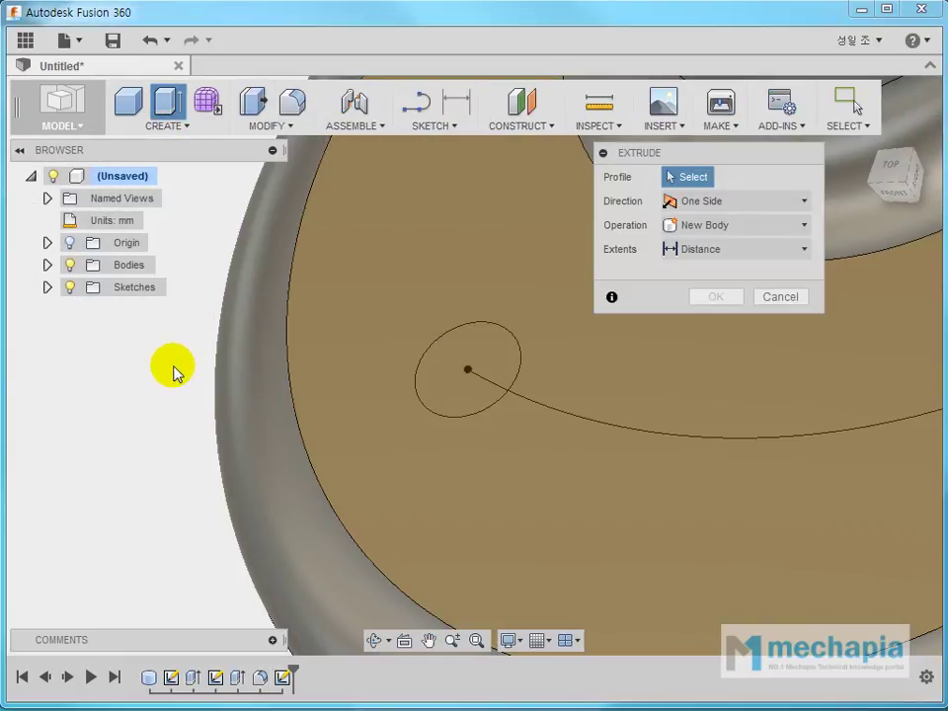
Extrude the 25 mm circle two-sided, 5 mm and 2 mm, as a new body
{"action": "left_click", "coordinate": [466, 364]}
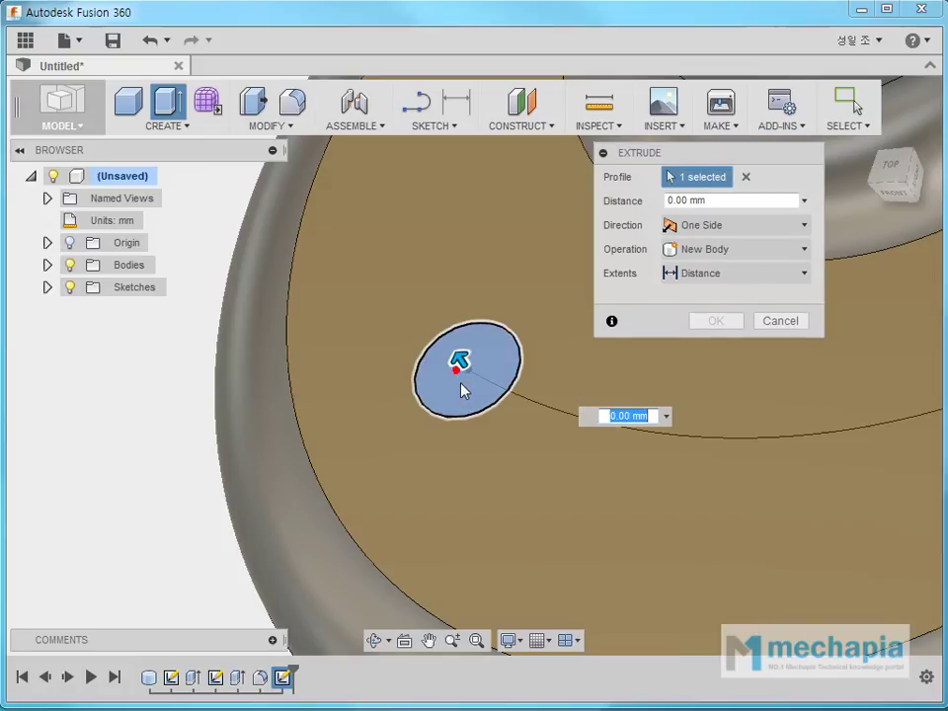
{"action": "left_click", "coordinate": [720, 201]}
{"action": "type", "text": "5"}
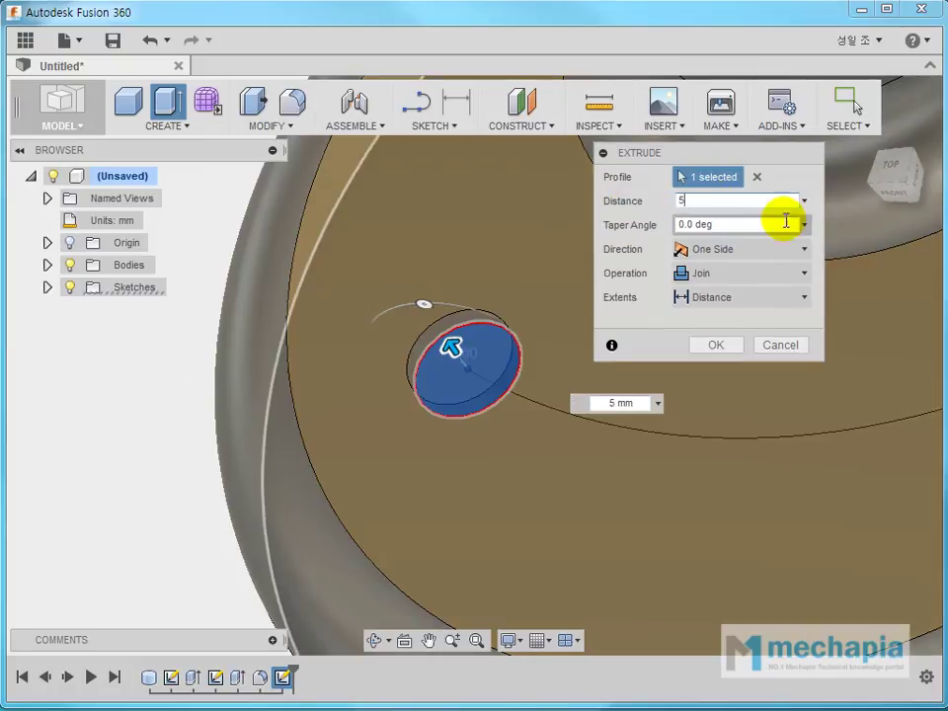
{"action": "left_click", "coordinate": [761, 247]}
{"action": "left_click", "coordinate": [730, 296]}
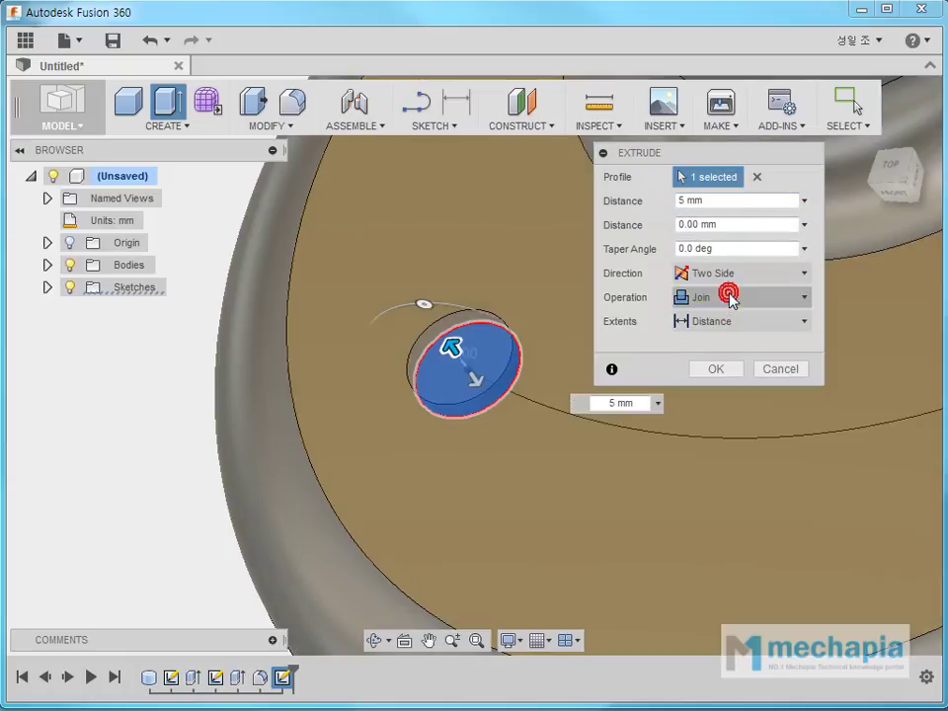
{"action": "left_click", "coordinate": [759, 222]}
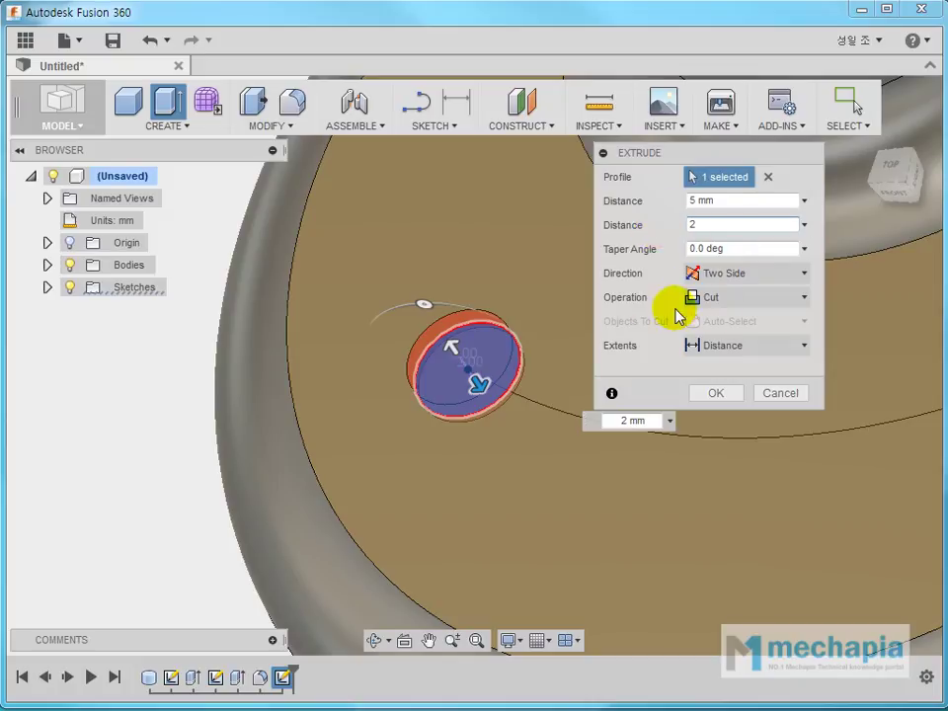
{"action": "left_click", "coordinate": [748, 297]}
{"action": "left_click", "coordinate": [739, 387]}
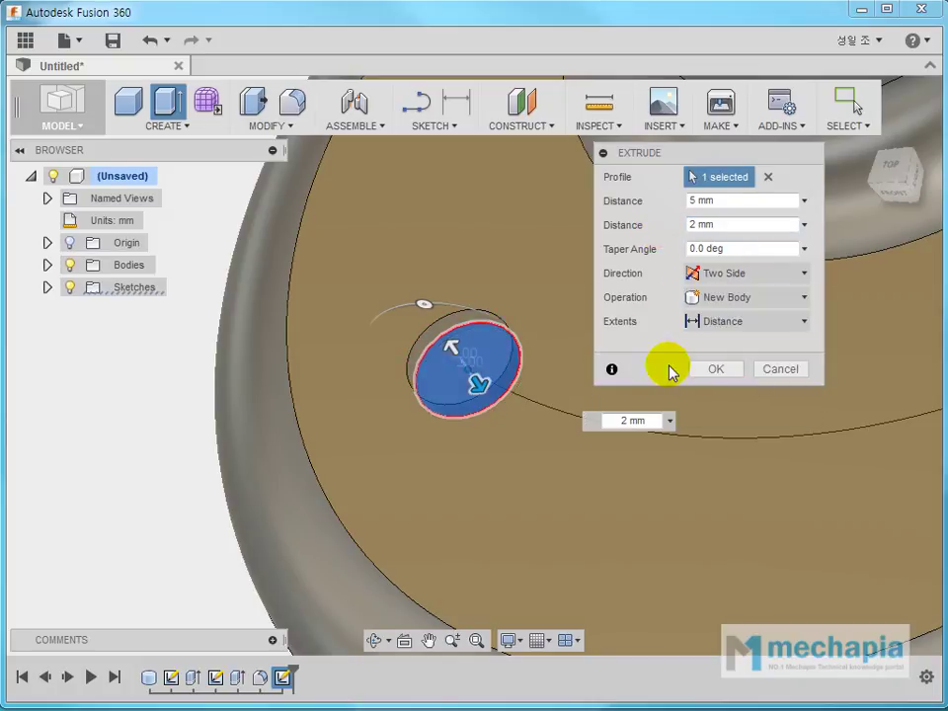
{"action": "left_click", "coordinate": [715, 370]}
{"action": "left_click", "coordinate": [180, 402]}
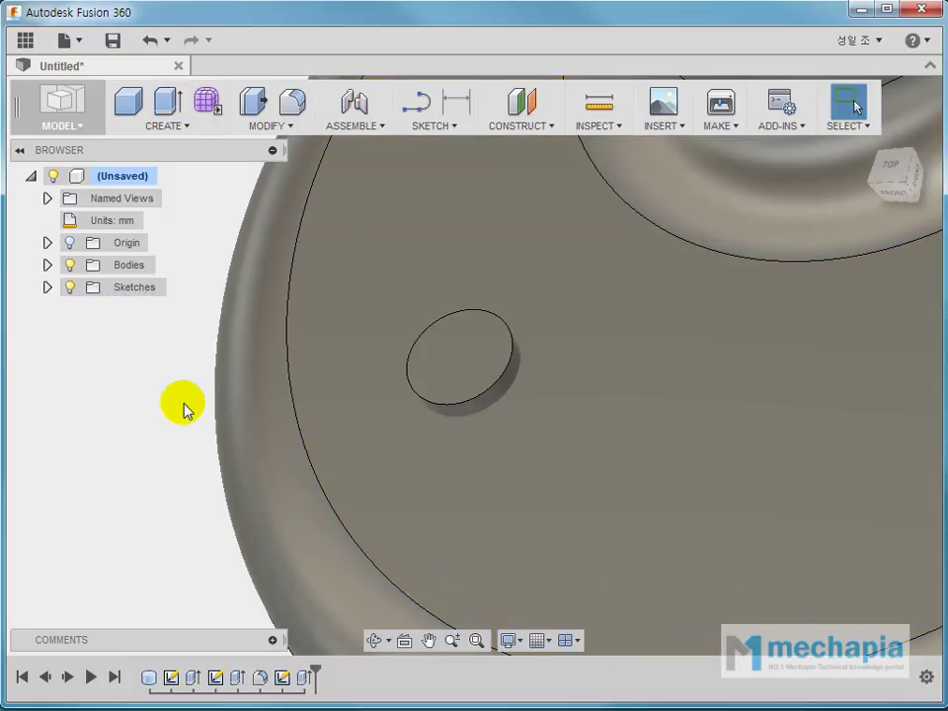
Fillet the top edge of the small 25 mm cylinder body
{"action": "left_click", "coordinate": [47, 265]}
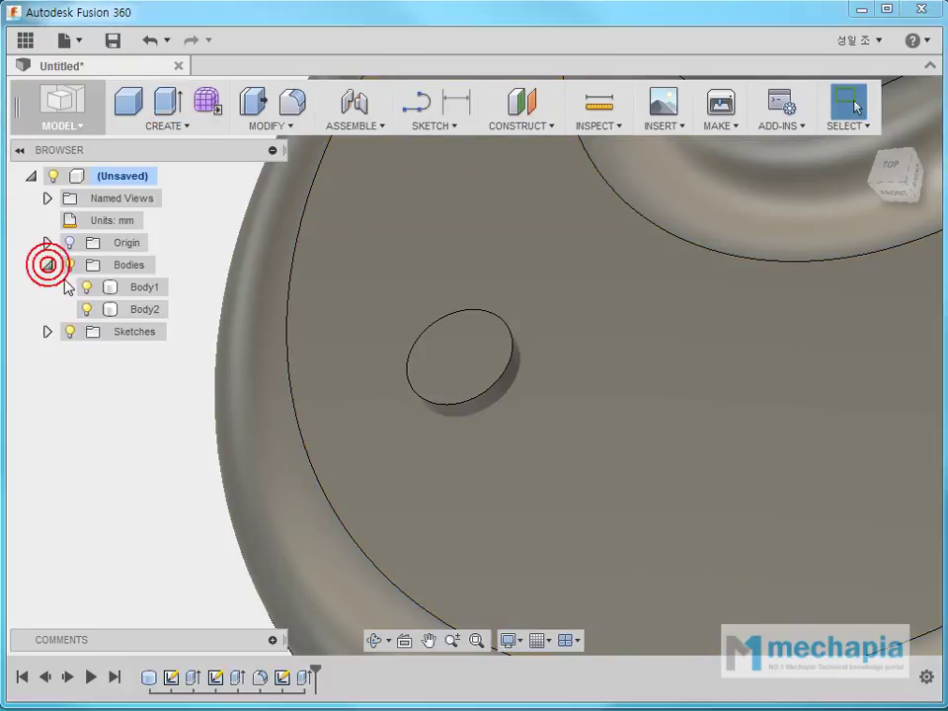
{"action": "left_click", "coordinate": [138, 309]}
{"action": "left_click", "coordinate": [120, 454]}
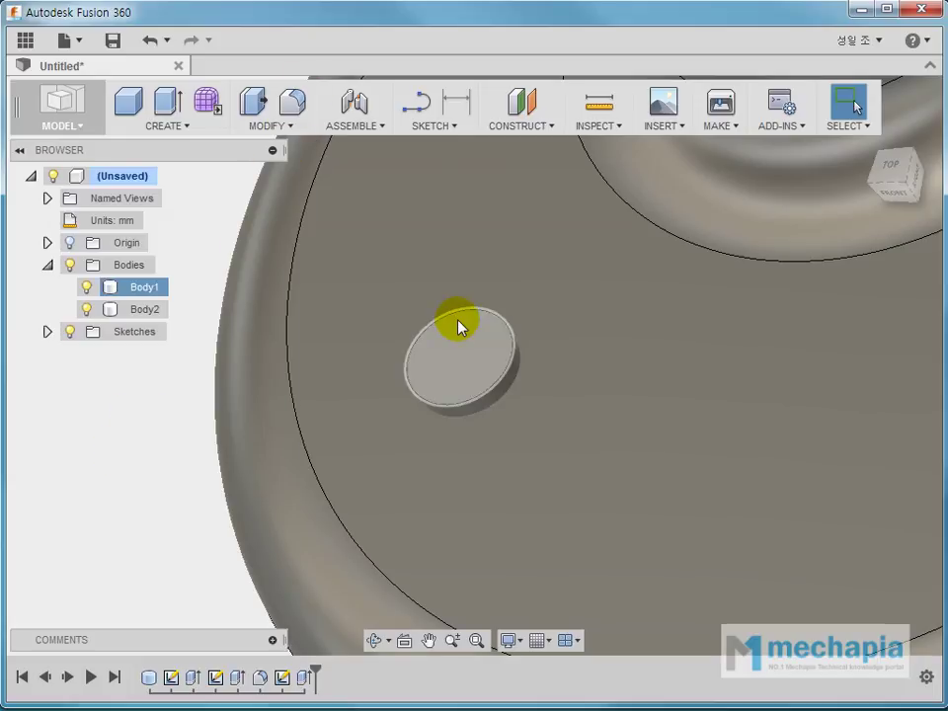
{"action": "left_click", "coordinate": [463, 320]}
{"action": "right_click", "coordinate": [465, 312]}
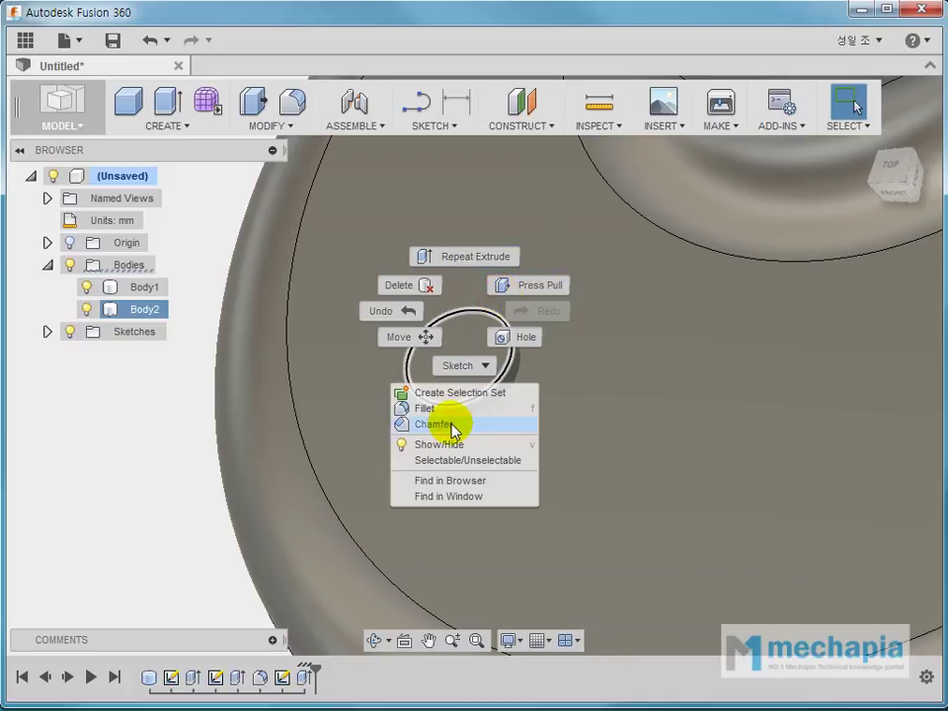
{"action": "left_click", "coordinate": [452, 409]}
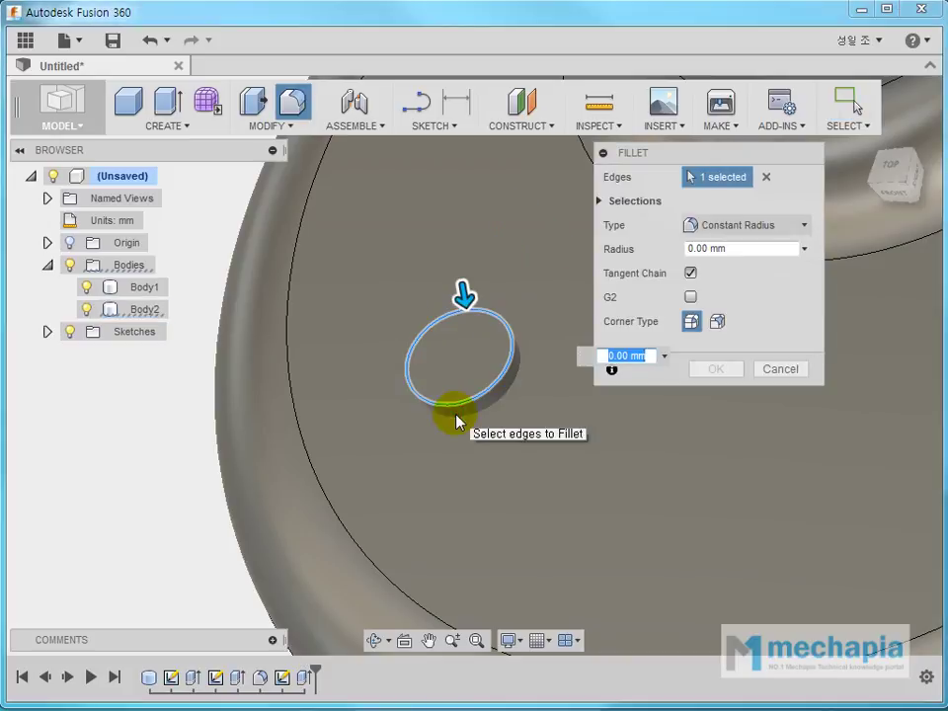
{"action": "key", "text": "Return"}
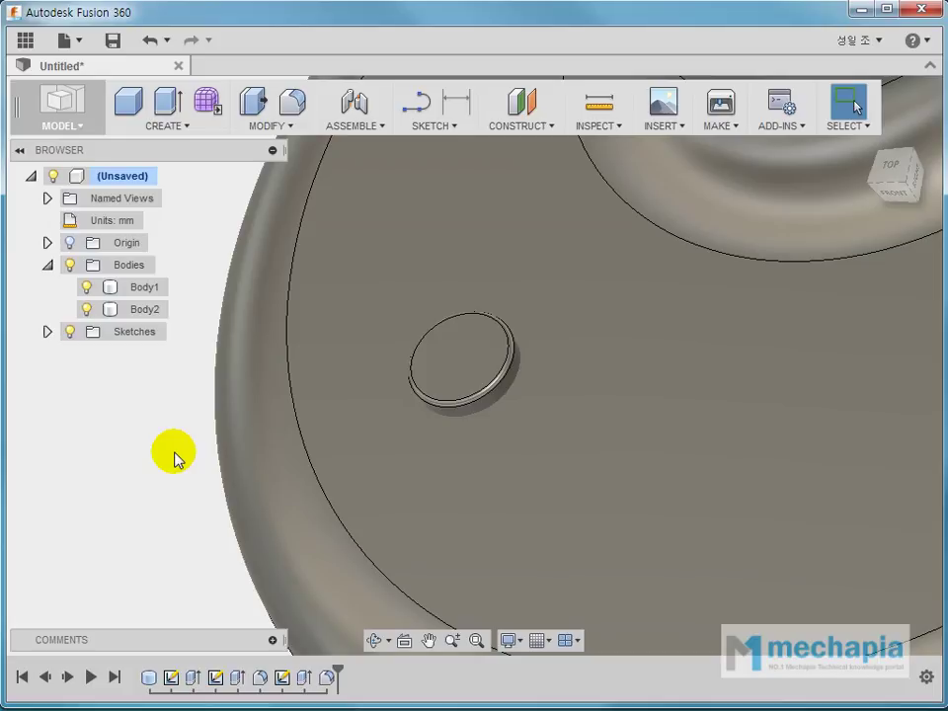
Make Sketch4 visible to reveal the curved arc path
{"action": "middle_click_drag", "start_coordinate": [297, 338], "coordinate": [425, 344], "text": "shift"}
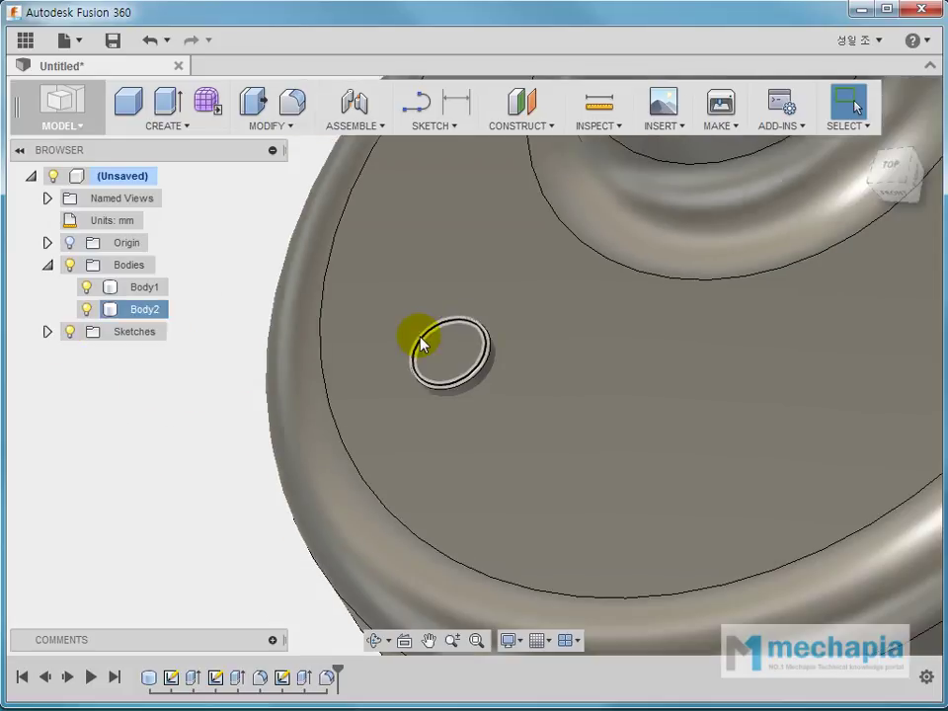
{"action": "left_click", "coordinate": [47, 331]}
{"action": "left_click", "coordinate": [126, 354]}
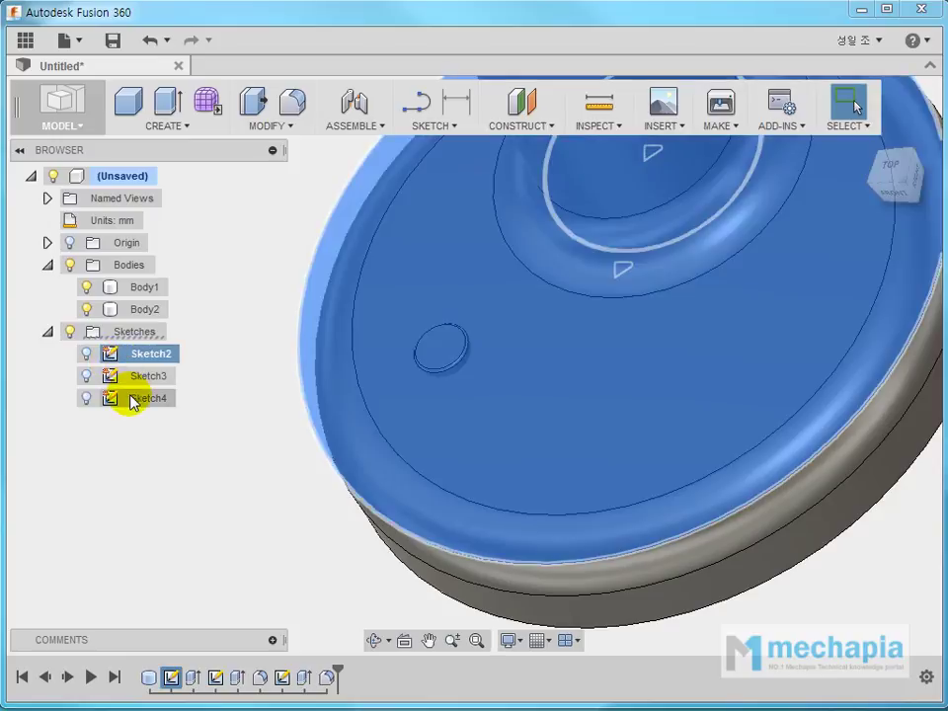
{"action": "left_click", "coordinate": [131, 397]}
{"action": "left_click", "coordinate": [87, 398]}
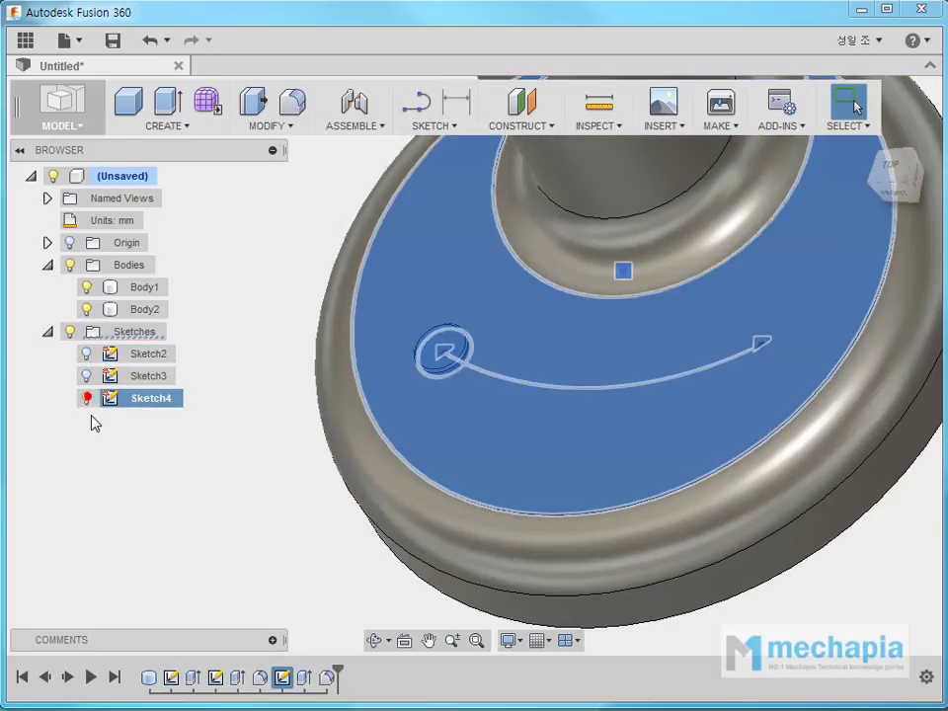
{"action": "left_click", "coordinate": [211, 469]}
{"action": "middle_click_drag", "start_coordinate": [272, 362], "coordinate": [275, 364]}
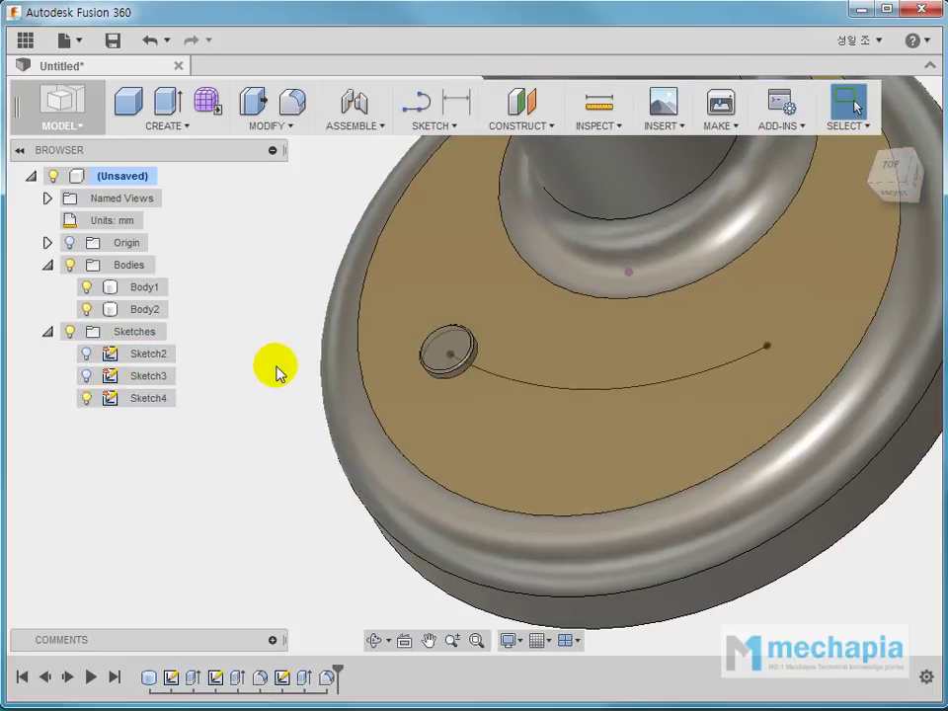
Pattern the button body along the arc path with quantity 4
{"action": "left_click", "coordinate": [183, 125]}
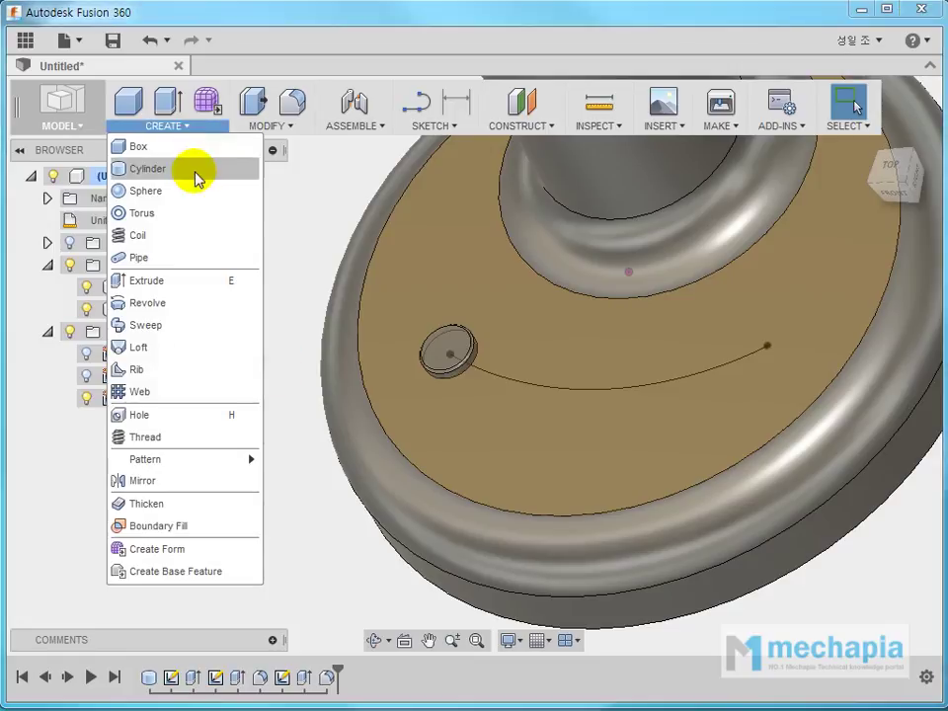
{"action": "mouse_move", "coordinate": [145, 459]}
{"action": "left_click", "coordinate": [336, 512]}
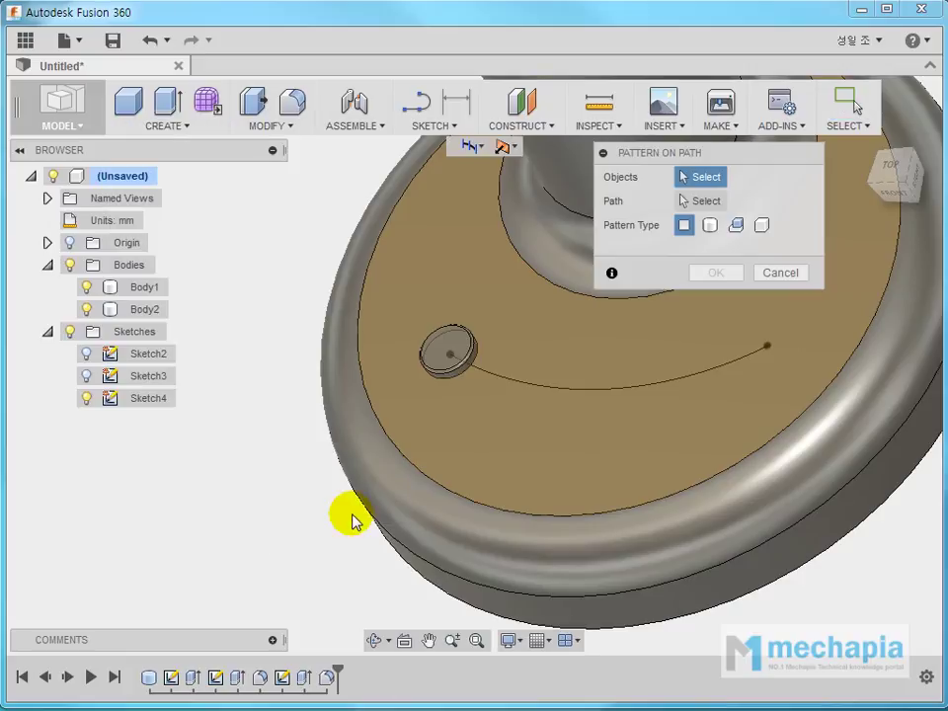
{"action": "left_click", "coordinate": [710, 225]}
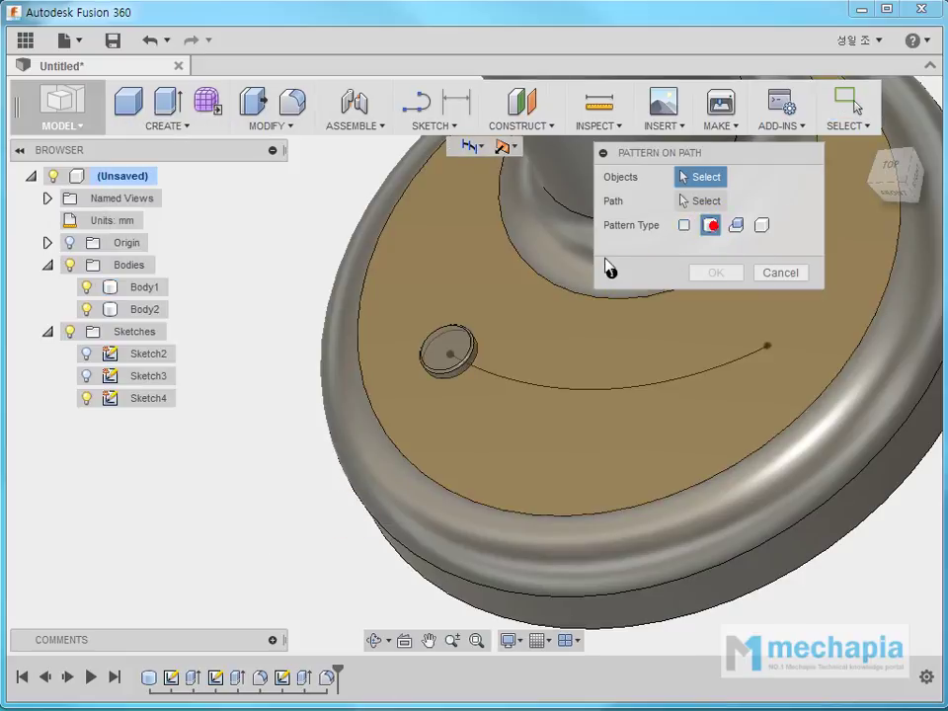
{"action": "left_click", "coordinate": [469, 358]}
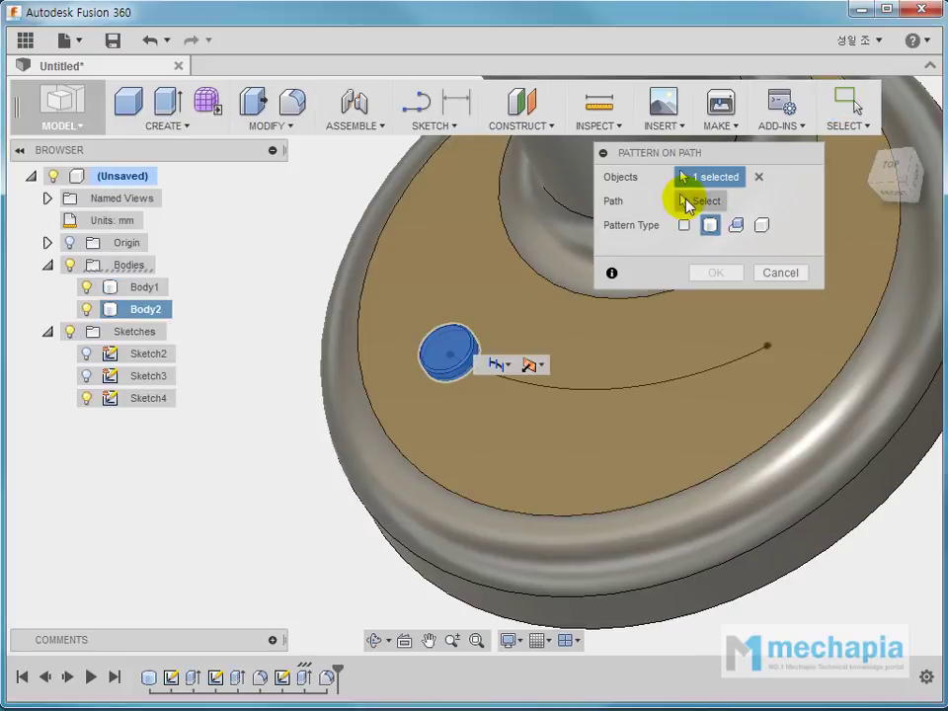
{"action": "left_click", "coordinate": [691, 201]}
{"action": "left_click", "coordinate": [583, 387]}
{"action": "mouse_move", "coordinate": [510, 454]}
{"action": "middle_mouse_down"}
{"action": "mouse_move", "coordinate": [322, 463]}
{"action": "mouse_move", "coordinate": [282, 450]}
{"action": "middle_mouse_up"}
{"action": "mouse_move", "coordinate": [240, 374]}
{"action": "left_mouse_down"}
{"action": "mouse_move", "coordinate": [307, 395]}
{"action": "mouse_move", "coordinate": [434, 396]}
{"action": "mouse_move", "coordinate": [559, 352]}
{"action": "left_mouse_up"}
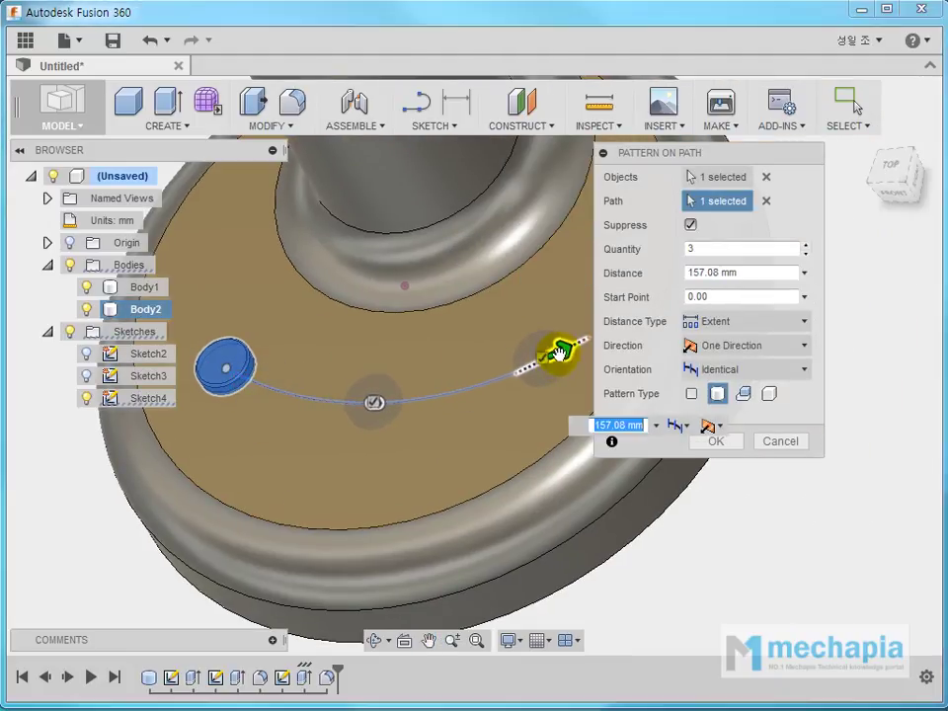
{"action": "double_click", "coordinate": [726, 249]}
{"action": "type", "text": "4"}
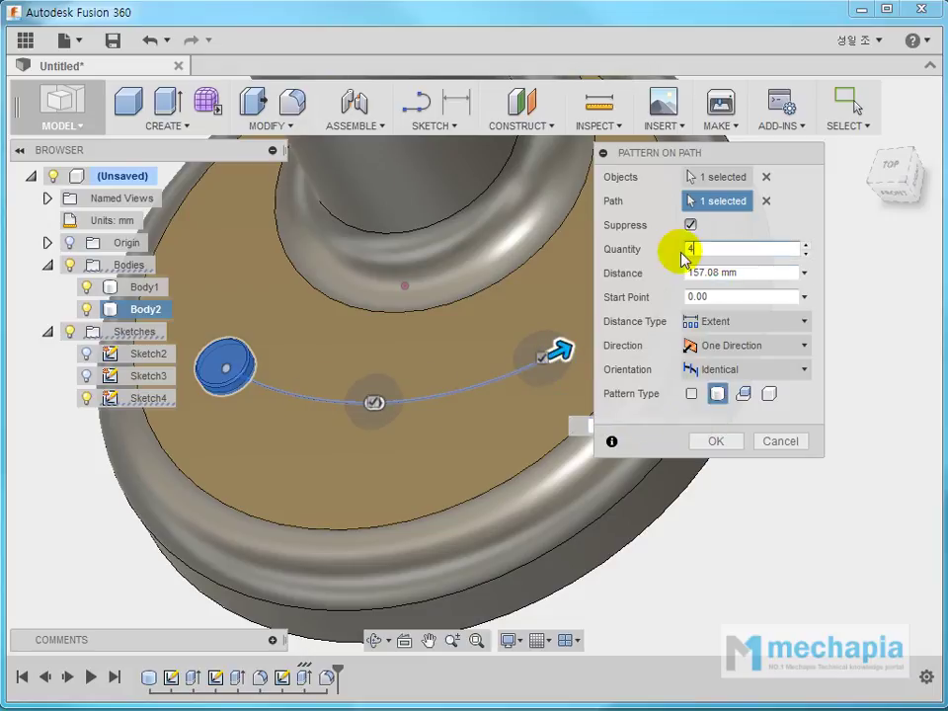
{"action": "left_click", "coordinate": [721, 440]}
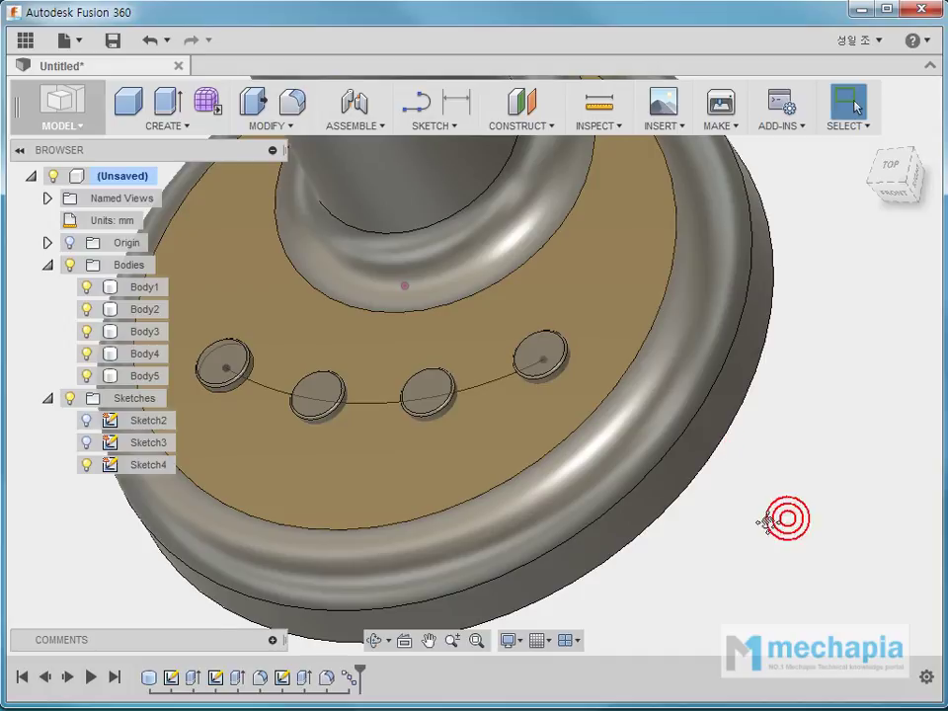
Hide Sketch4's path line
{"action": "scroll", "coordinate": [846, 479], "scroll_direction": "down", "scroll_amount": 2}
{"action": "scroll", "coordinate": [834, 478], "scroll_direction": "down", "scroll_amount": 1}
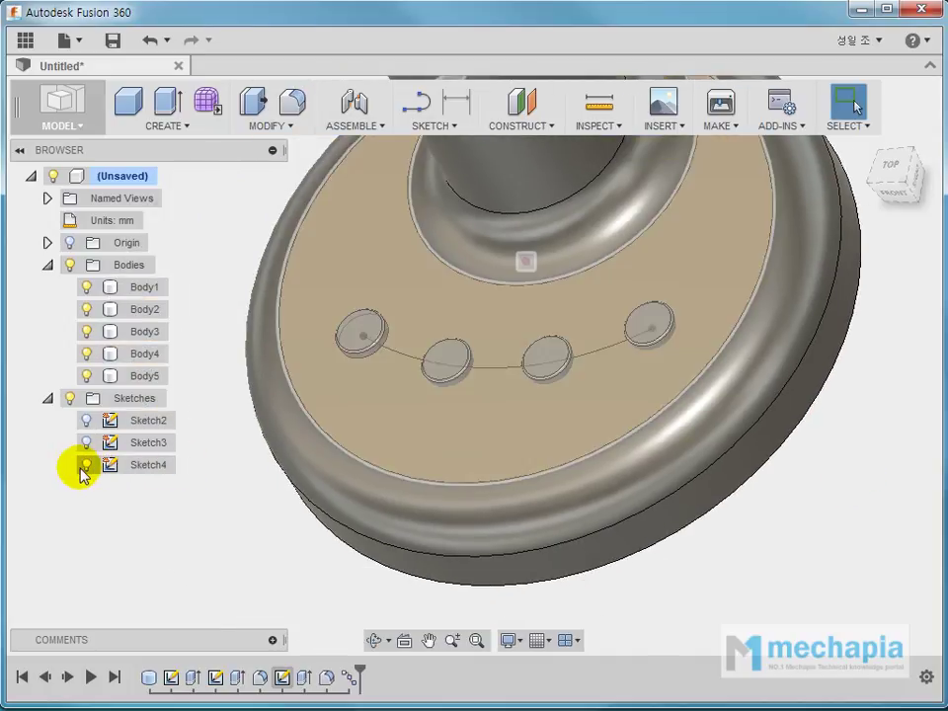
{"action": "left_click", "coordinate": [86, 465]}
{"action": "left_click", "coordinate": [223, 503]}
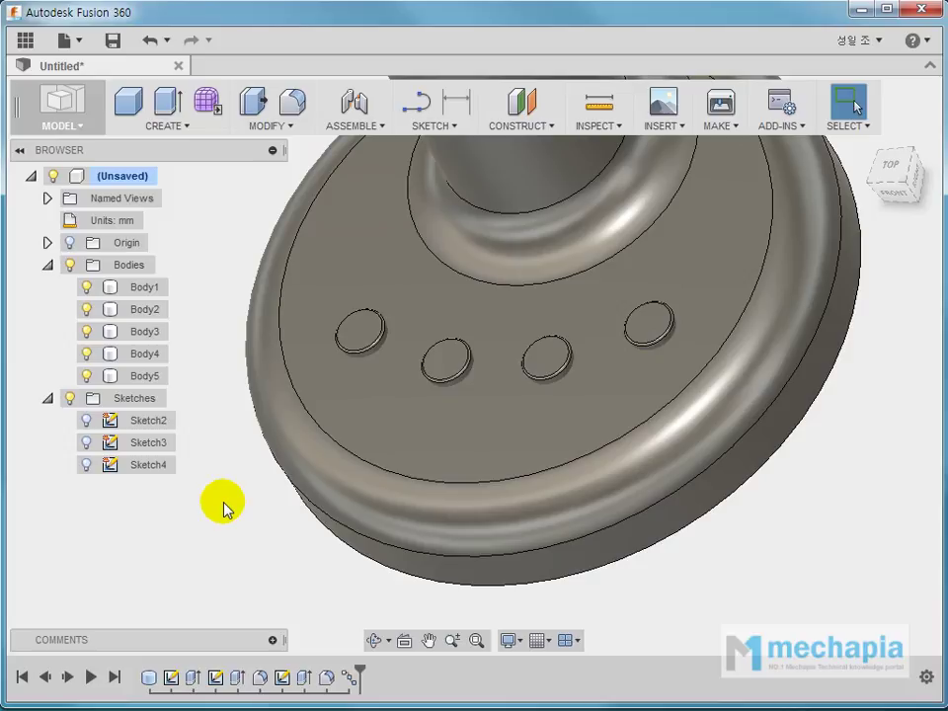
{"action": "mouse_move", "coordinate": [529, 483]}
{"action": "middle_mouse_down", "text": "shift"}
{"action": "mouse_move", "coordinate": [433, 391]}
{"action": "mouse_move", "coordinate": [457, 378]}
{"action": "mouse_move", "coordinate": [450, 363]}
{"action": "middle_mouse_up", "text": "shift"}
Combine-cut Body1 with the four button bodies as tools, keeping the tools
{"action": "left_click", "coordinate": [290, 129]}
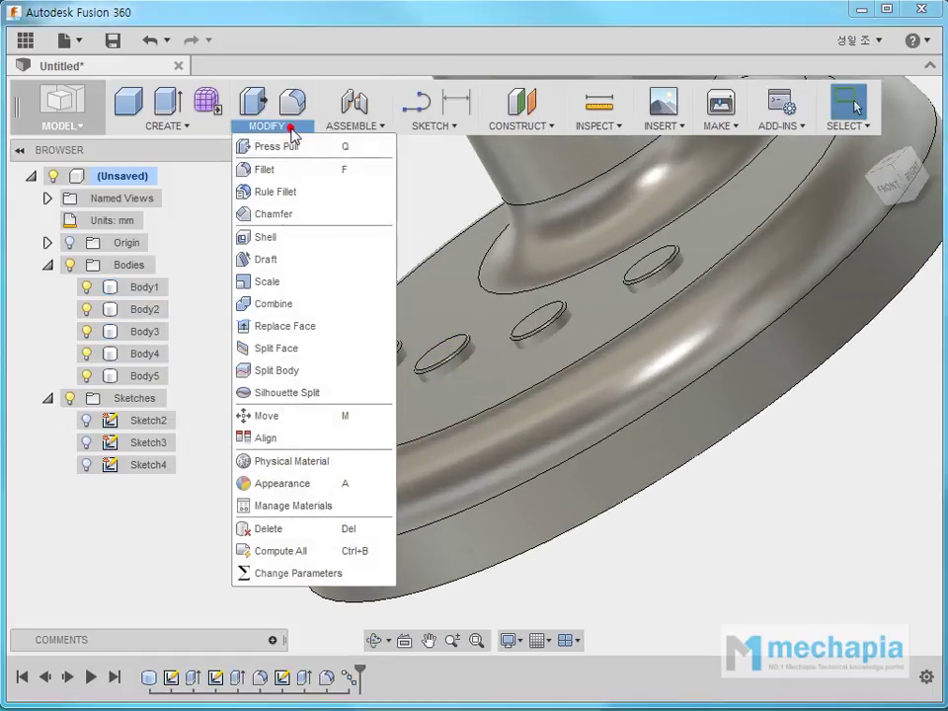
{"action": "left_click", "coordinate": [276, 304]}
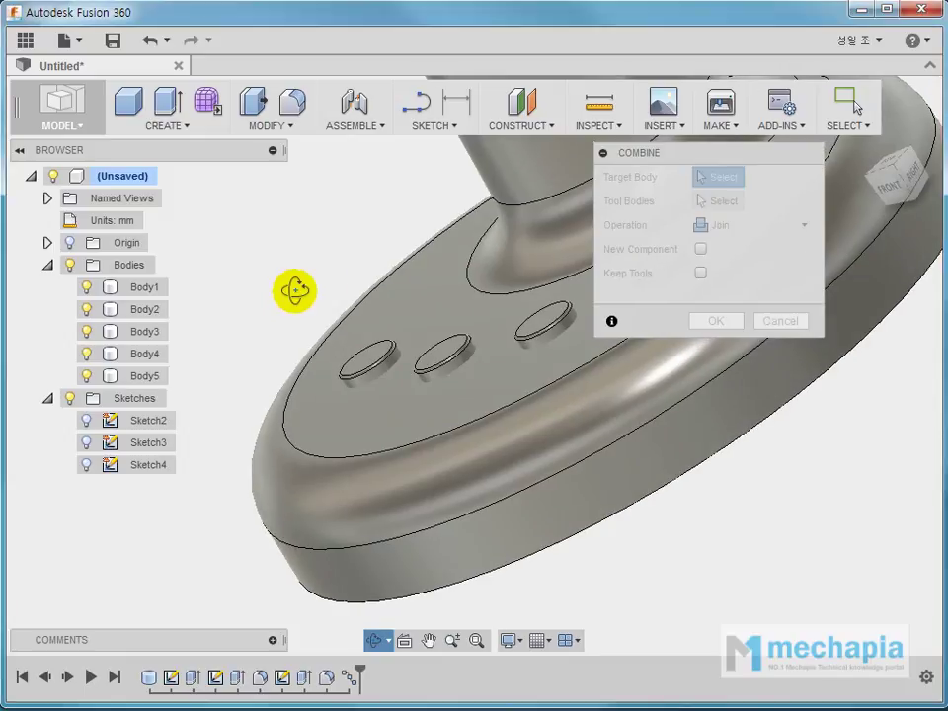
{"action": "left_click", "coordinate": [734, 221]}
{"action": "left_click", "coordinate": [724, 270]}
{"action": "mouse_move", "coordinate": [626, 271]}
{"action": "middle_mouse_down", "text": "shift"}
{"action": "mouse_move", "coordinate": [283, 251]}
{"action": "mouse_move", "coordinate": [507, 219]}
{"action": "middle_mouse_up", "text": "shift"}
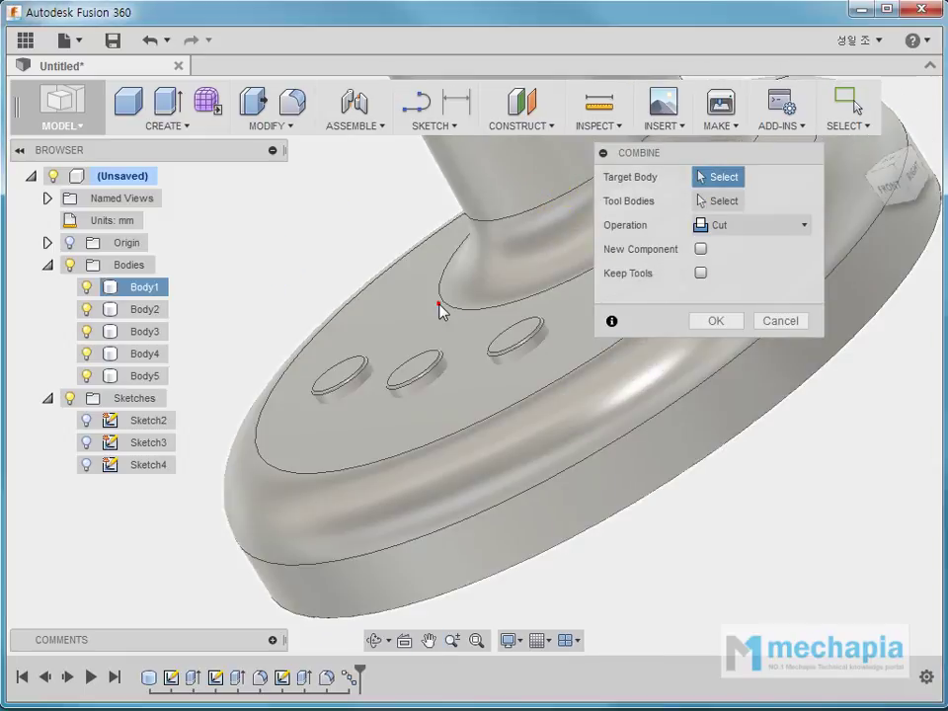
{"action": "left_click", "coordinate": [438, 304]}
{"action": "left_click", "coordinate": [356, 365]}
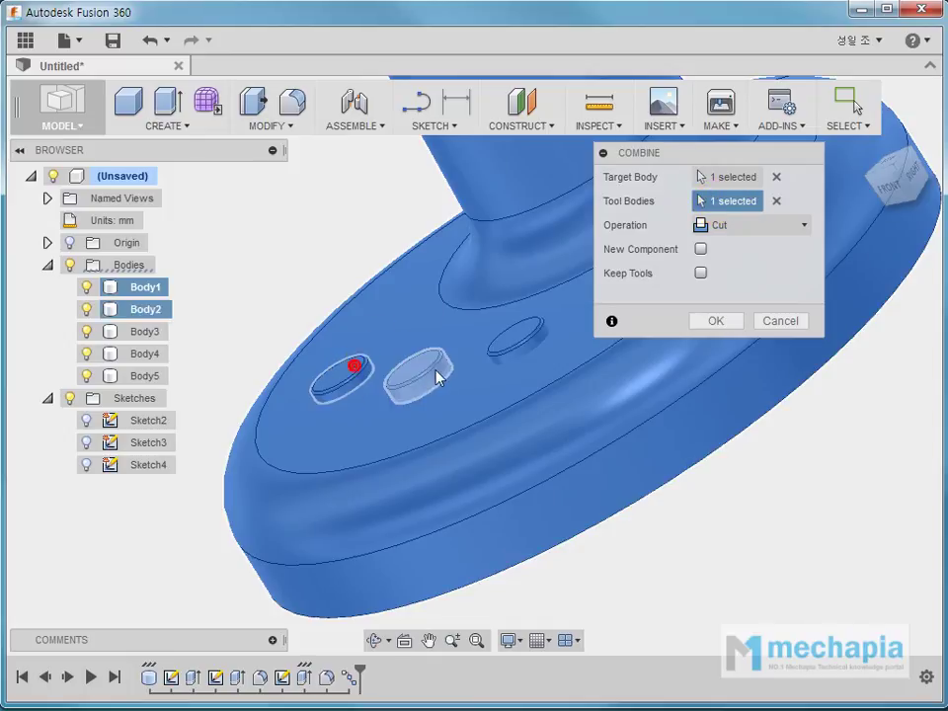
{"action": "left_click", "coordinate": [434, 365]}
{"action": "left_click", "coordinate": [504, 341]}
{"action": "middle_click_drag", "start_coordinate": [603, 410], "coordinate": [512, 422], "text": "shift"}
{"action": "left_click", "coordinate": [539, 349]}
{"action": "left_click", "coordinate": [701, 272]}
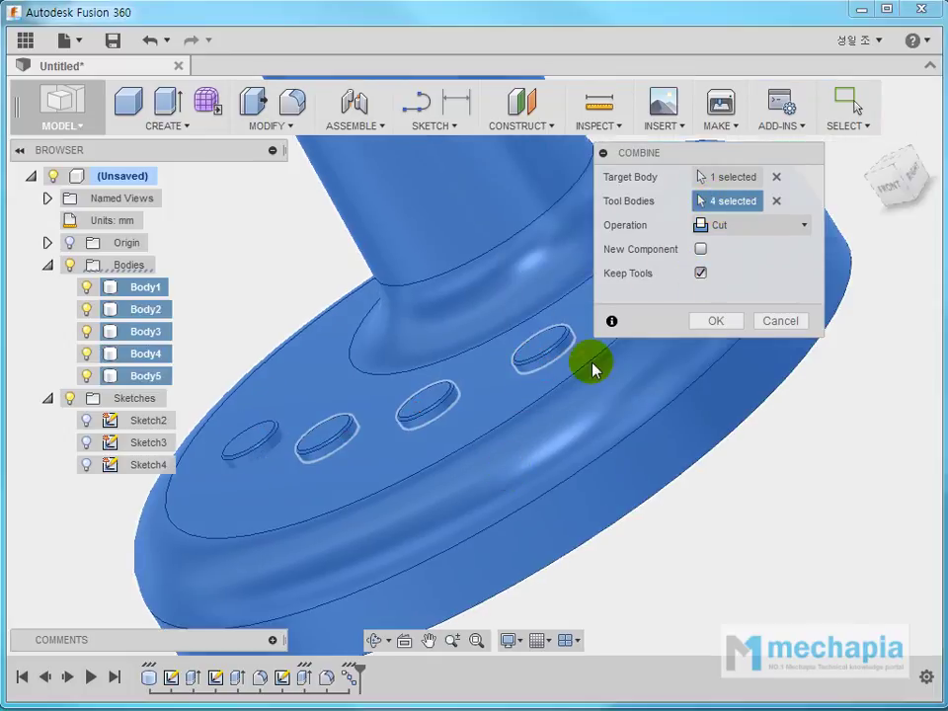
{"action": "left_click", "coordinate": [710, 320]}
Hide button bodies Body2–Body5 to reveal the four pockets
{"action": "mouse_move", "coordinate": [718, 367]}
{"action": "middle_mouse_down", "text": "shift"}
{"action": "mouse_move", "coordinate": [736, 525]}
{"action": "mouse_move", "coordinate": [681, 503]}
{"action": "mouse_move", "coordinate": [676, 518]}
{"action": "middle_mouse_up", "text": "shift"}
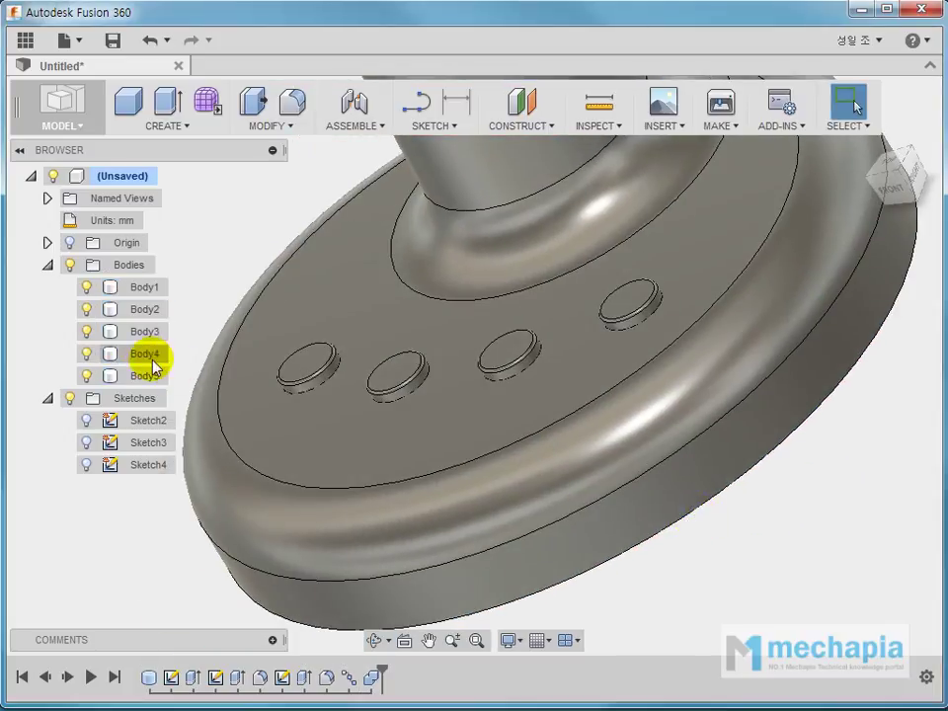
{"action": "left_click", "coordinate": [86, 309]}
{"action": "left_click", "coordinate": [87, 333]}
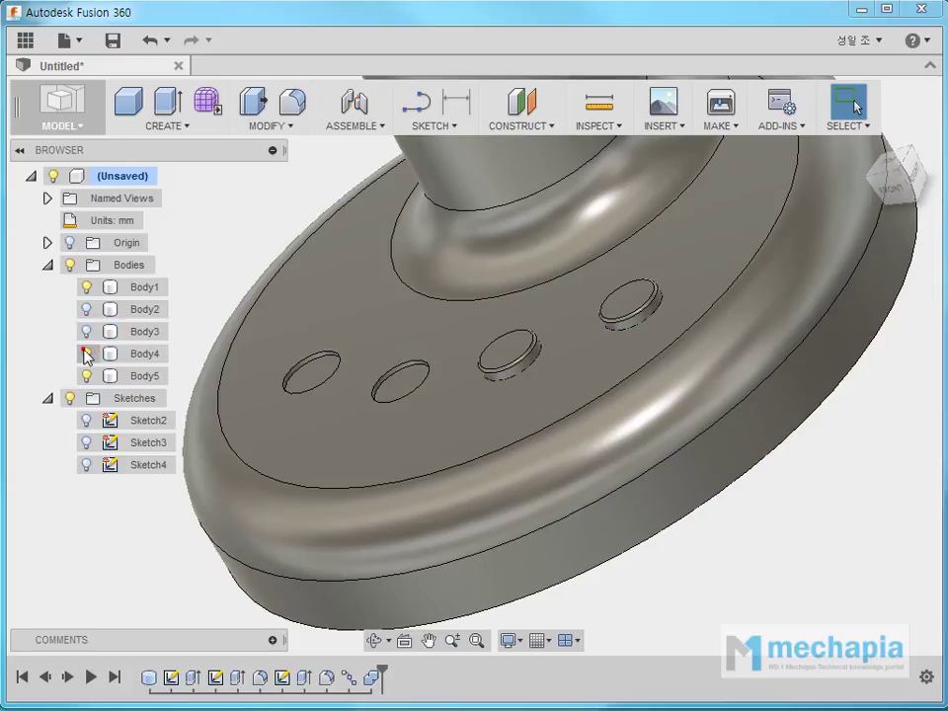
{"action": "left_click", "coordinate": [87, 375]}
{"action": "left_click", "coordinate": [265, 278]}
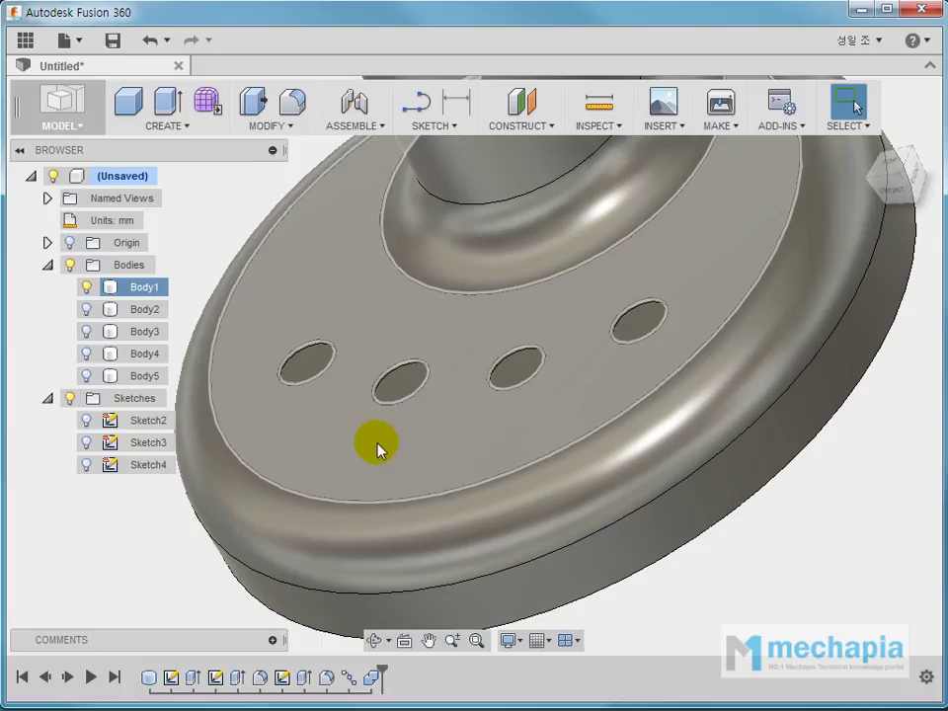
{"action": "mouse_move", "coordinate": [307, 255]}
{"action": "middle_mouse_down", "text": "shift"}
{"action": "mouse_move", "coordinate": [275, 228]}
{"action": "mouse_move", "coordinate": [309, 151]}
{"action": "middle_mouse_up", "text": "shift"}
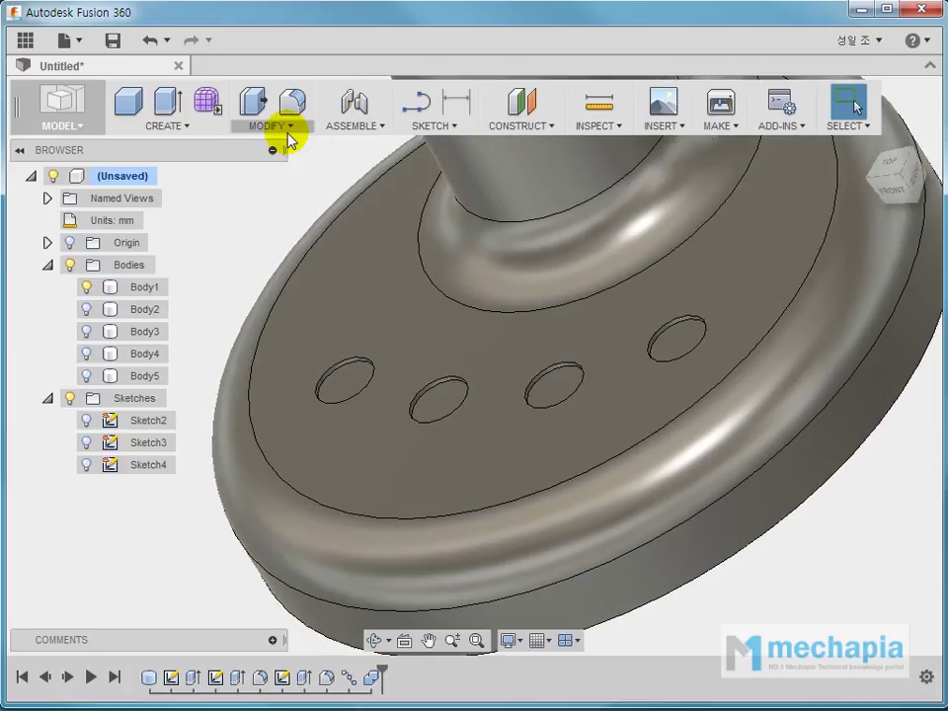
Press Pull the four hole wall faces by -0.5 mm
{"action": "left_click", "coordinate": [288, 128]}
{"action": "left_click", "coordinate": [286, 144]}
{"action": "scroll", "coordinate": [351, 356], "scroll_direction": "up", "scroll_amount": 3}
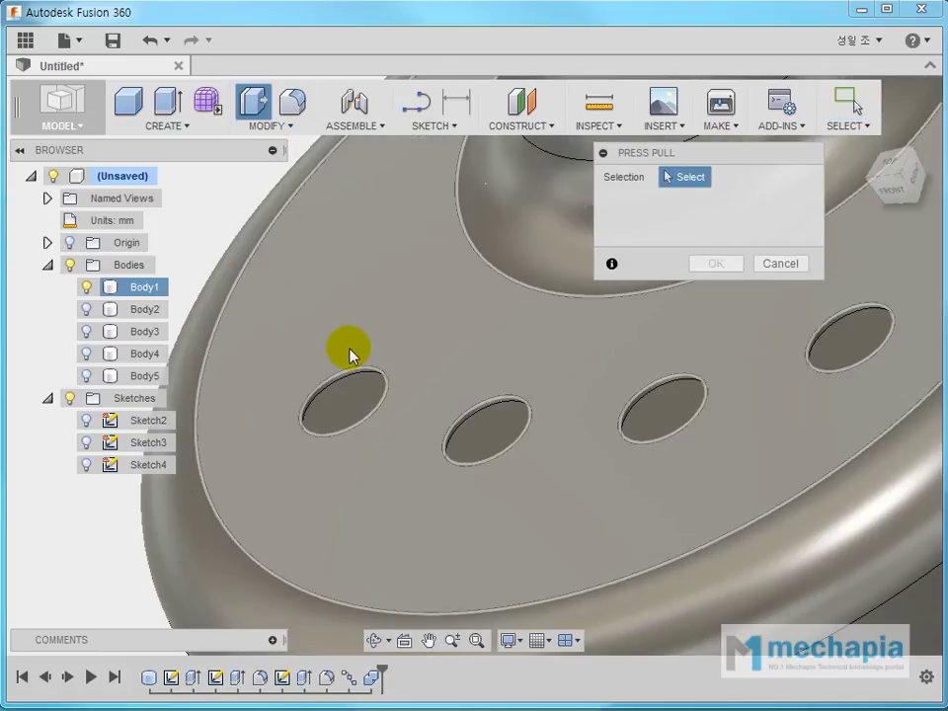
{"action": "scroll", "coordinate": [351, 355], "scroll_direction": "up", "scroll_amount": 3}
{"action": "scroll", "coordinate": [349, 387], "scroll_direction": "up", "scroll_amount": 2}
{"action": "scroll", "coordinate": [349, 387], "scroll_direction": "up", "scroll_amount": 2}
{"action": "scroll", "coordinate": [345, 344], "scroll_direction": "up", "scroll_amount": 2}
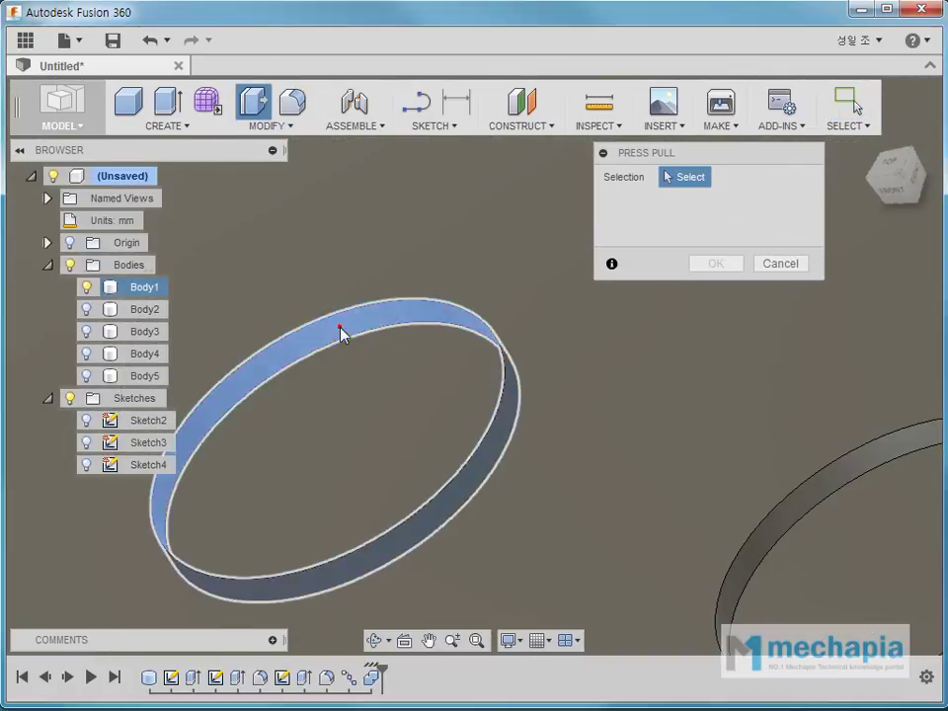
{"action": "left_click", "coordinate": [340, 333]}
{"action": "scroll", "coordinate": [336, 335], "scroll_direction": "down", "scroll_amount": 2}
{"action": "scroll", "coordinate": [340, 341], "scroll_direction": "down", "scroll_amount": 1}
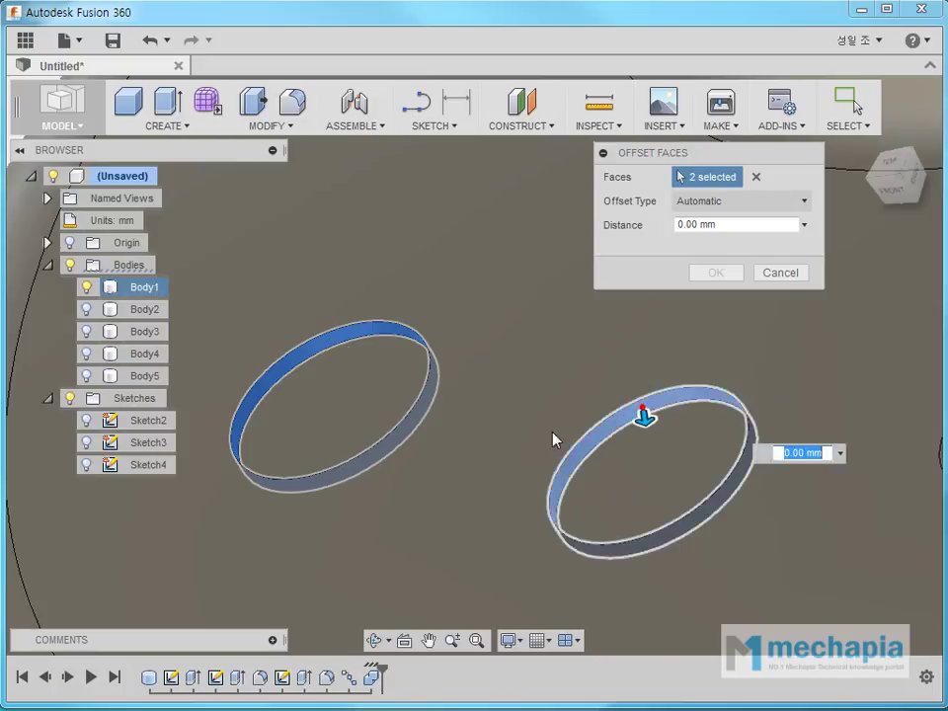
{"action": "left_click", "coordinate": [643, 415]}
{"action": "scroll", "coordinate": [516, 441], "scroll_direction": "down", "scroll_amount": 2}
{"action": "scroll", "coordinate": [603, 441], "scroll_direction": "up", "scroll_amount": 1}
{"action": "middle_click_drag", "start_coordinate": [603, 441], "coordinate": [529, 434]}
{"action": "scroll", "coordinate": [580, 405], "scroll_direction": "up", "scroll_amount": 2}
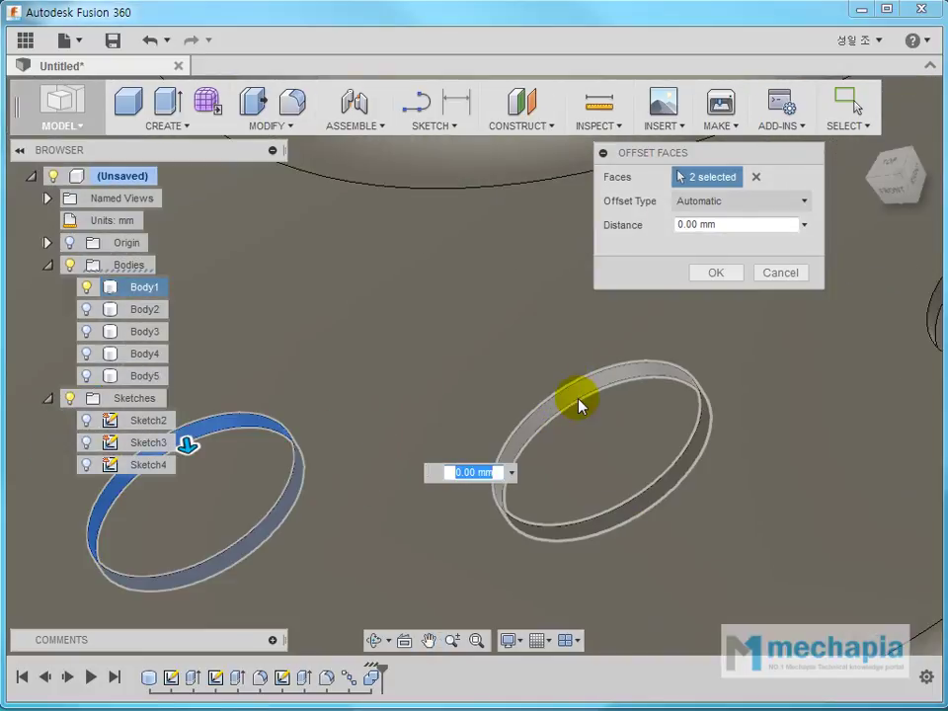
{"action": "left_click", "coordinate": [579, 391]}
{"action": "middle_click_drag", "start_coordinate": [776, 406], "coordinate": [532, 424]}
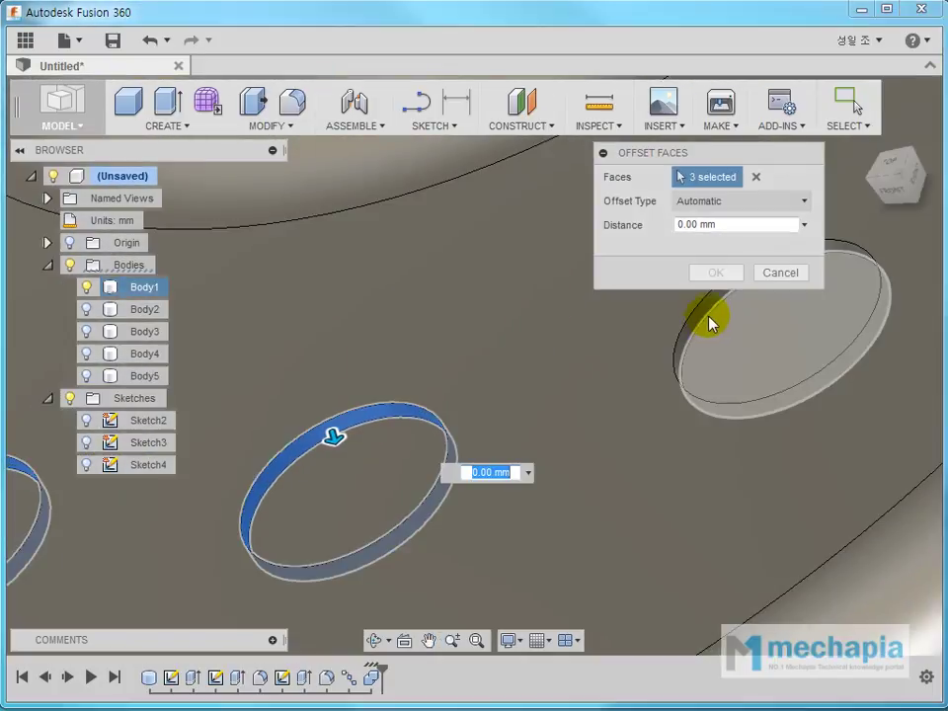
{"action": "left_click", "coordinate": [711, 304]}
{"action": "scroll", "coordinate": [556, 420], "scroll_direction": "down", "scroll_amount": 1}
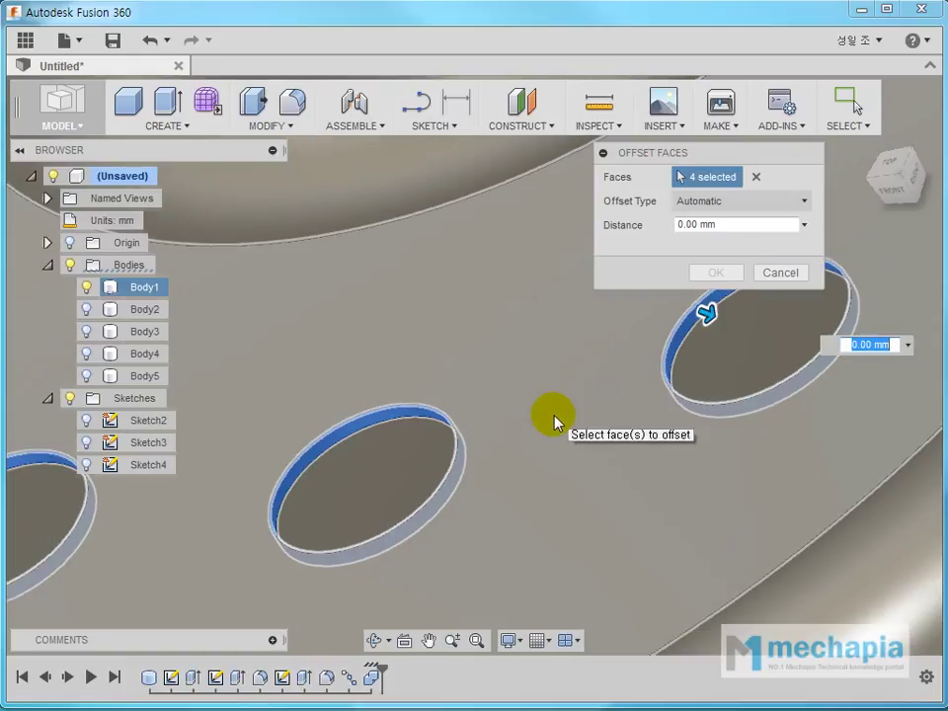
{"action": "scroll", "coordinate": [555, 420], "scroll_direction": "down", "scroll_amount": 2}
{"action": "scroll", "coordinate": [559, 407], "scroll_direction": "down", "scroll_amount": 1}
{"action": "type", "text": "-0.5"}
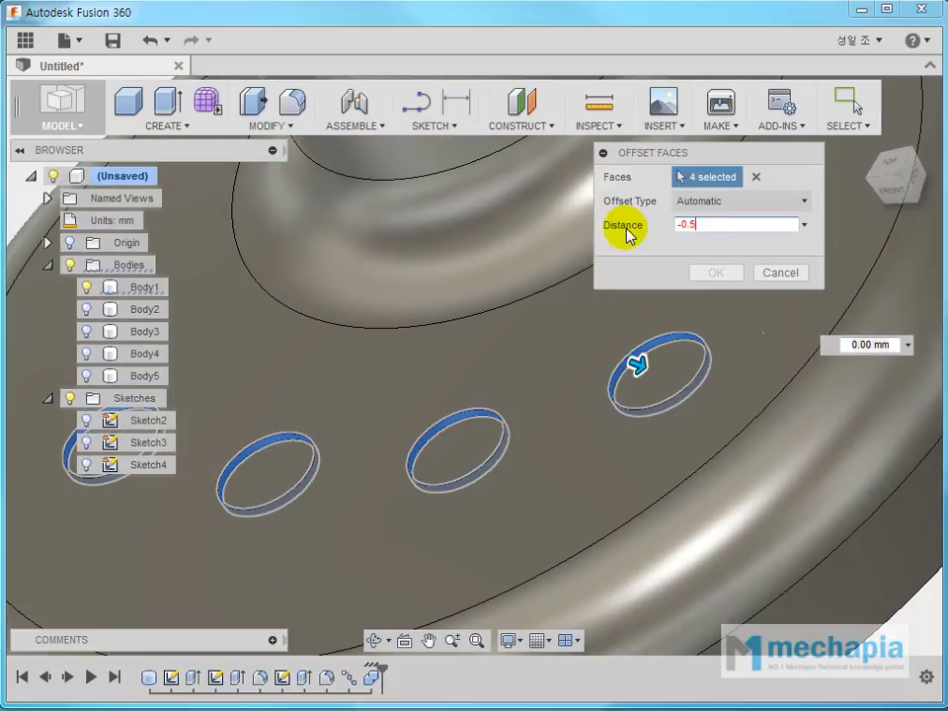
{"action": "key", "text": "Return"}
Turn on visibility for Body2, Body3, Body4 and Body5 so the buttons appear in their holes
{"action": "mouse_move", "coordinate": [563, 181]}
{"action": "middle_mouse_down", "text": "shift"}
{"action": "mouse_move", "coordinate": [625, 387]}
{"action": "mouse_move", "coordinate": [508, 335]}
{"action": "mouse_move", "coordinate": [507, 376]}
{"action": "middle_mouse_up", "text": "shift"}
{"action": "scroll", "coordinate": [402, 391], "scroll_direction": "up", "scroll_amount": 2}
{"action": "scroll", "coordinate": [400, 391], "scroll_direction": "up", "scroll_amount": 1}
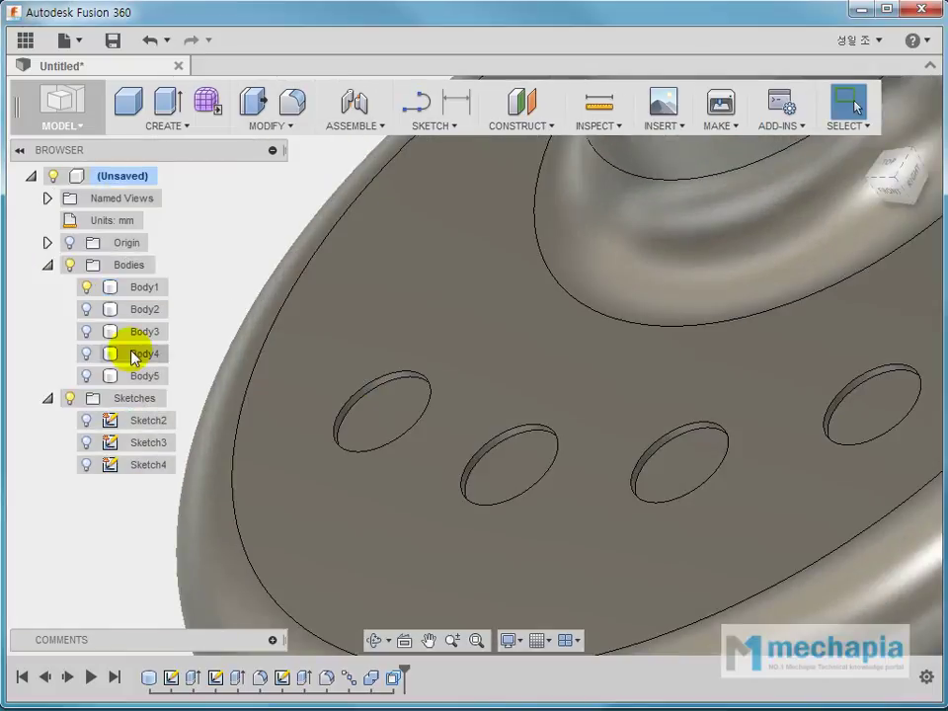
{"action": "left_click", "coordinate": [86, 309]}
{"action": "left_click", "coordinate": [86, 332]}
{"action": "left_click", "coordinate": [86, 354]}
{"action": "left_click", "coordinate": [86, 376]}
Orbit around to inspect the seated buttons, then select the disc's recessed top face
{"action": "mouse_move", "coordinate": [176, 421]}
{"action": "middle_mouse_down", "text": "shift"}
{"action": "mouse_move", "coordinate": [339, 483]}
{"action": "mouse_move", "coordinate": [336, 538]}
{"action": "mouse_move", "coordinate": [354, 557]}
{"action": "middle_mouse_up", "text": "shift"}
{"action": "scroll", "coordinate": [311, 299], "scroll_direction": "up", "scroll_amount": 2}
{"action": "scroll", "coordinate": [311, 299], "scroll_direction": "up", "scroll_amount": 2}
{"action": "scroll", "coordinate": [365, 333], "scroll_direction": "up", "scroll_amount": 2}
{"action": "mouse_move", "coordinate": [365, 333]}
{"action": "middle_mouse_down", "text": "shift"}
{"action": "mouse_move", "coordinate": [450, 296]}
{"action": "mouse_move", "coordinate": [376, 522]}
{"action": "middle_mouse_up", "text": "shift"}
{"action": "scroll", "coordinate": [413, 566], "scroll_direction": "up", "scroll_amount": 2}
{"action": "scroll", "coordinate": [419, 538], "scroll_direction": "up", "scroll_amount": 2}
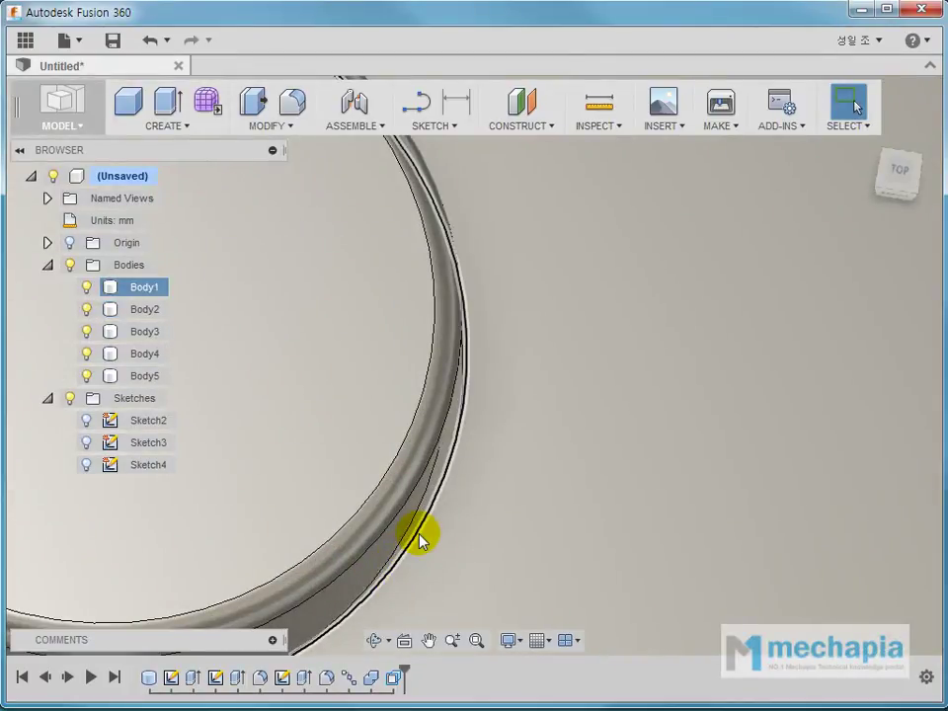
{"action": "scroll", "coordinate": [603, 354], "scroll_direction": "down", "scroll_amount": 1}
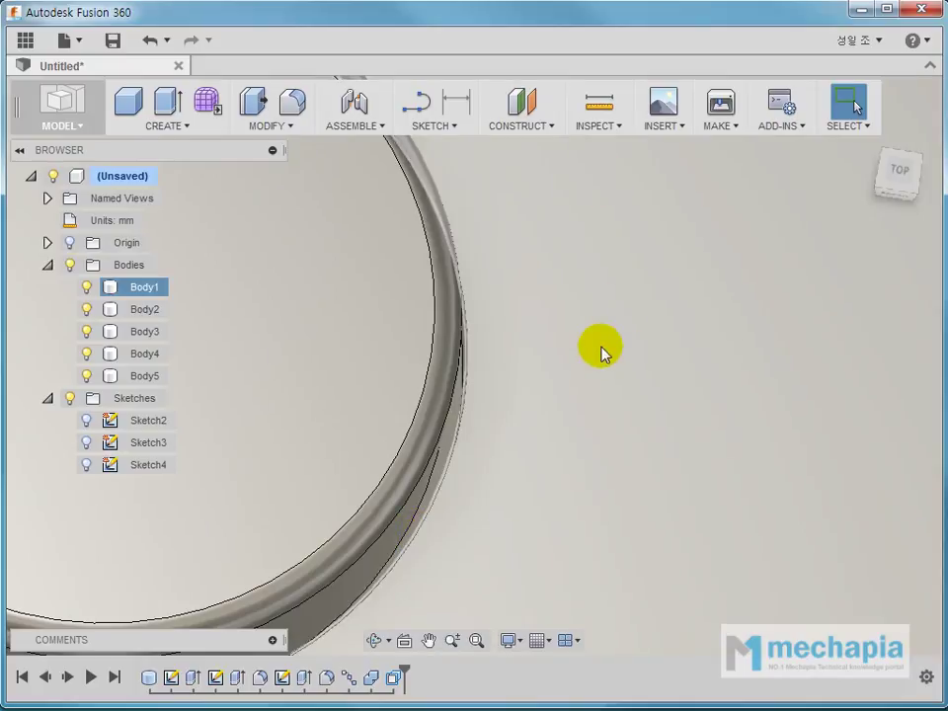
{"action": "scroll", "coordinate": [604, 350], "scroll_direction": "down", "scroll_amount": 3}
{"action": "scroll", "coordinate": [554, 387], "scroll_direction": "down", "scroll_amount": 3}
{"action": "mouse_move", "coordinate": [554, 387]}
{"action": "middle_mouse_down", "text": "shift"}
{"action": "mouse_move", "coordinate": [503, 451]}
{"action": "mouse_move", "coordinate": [474, 413]}
{"action": "middle_mouse_up", "text": "shift"}
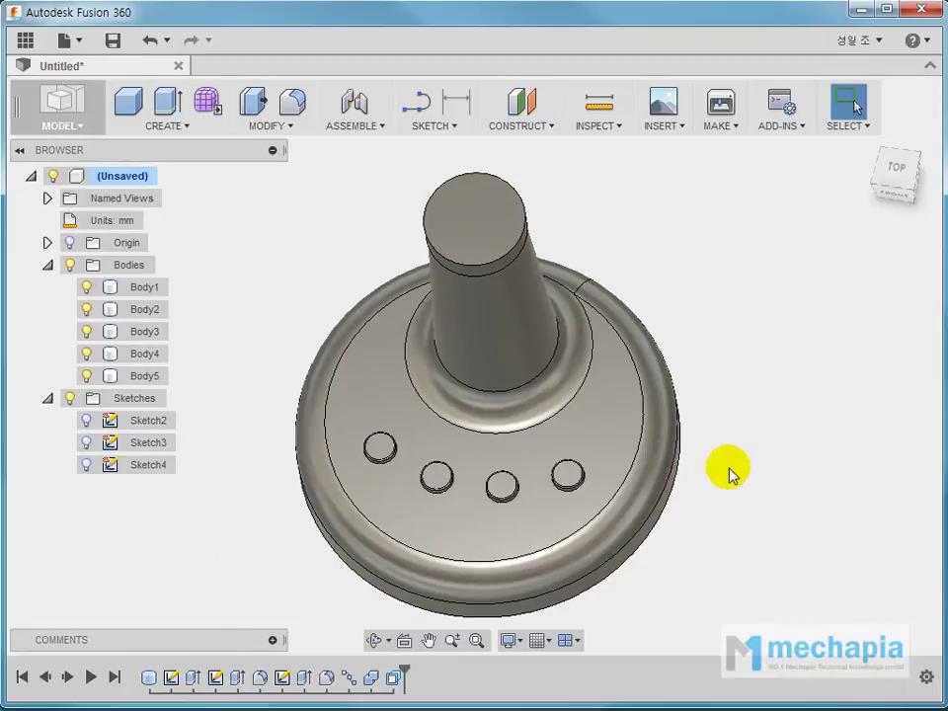
{"action": "left_click", "coordinate": [560, 436]}
Sketch on the disc's top face a 3-point arc from the left to right button centres through a middle one
{"action": "right_click", "coordinate": [560, 436]}
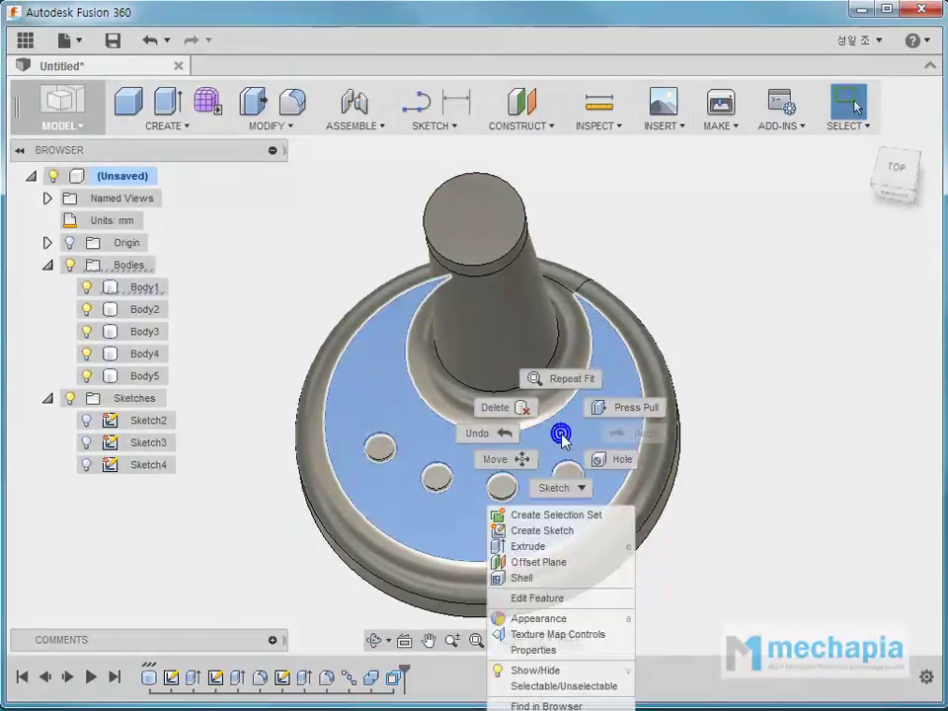
{"action": "left_click", "coordinate": [530, 529]}
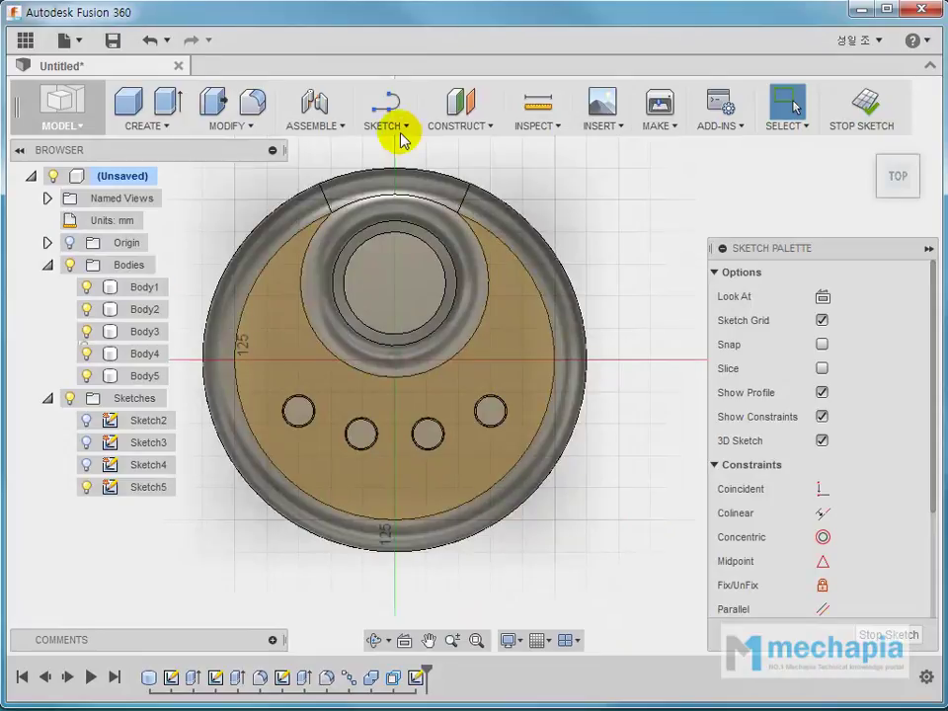
{"action": "left_click", "coordinate": [395, 134]}
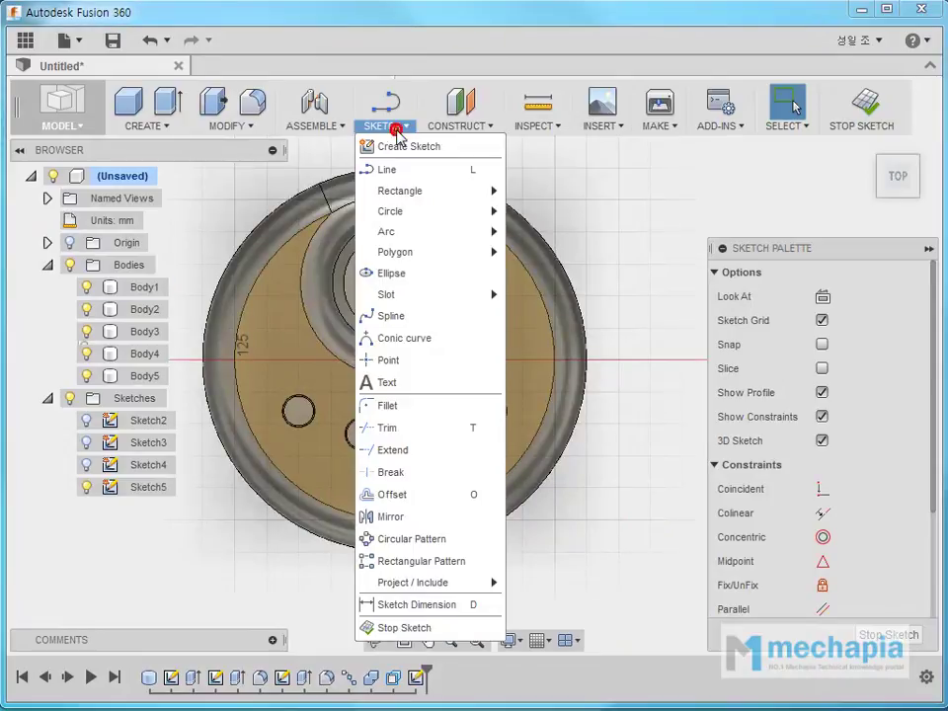
{"action": "mouse_move", "coordinate": [390, 293]}
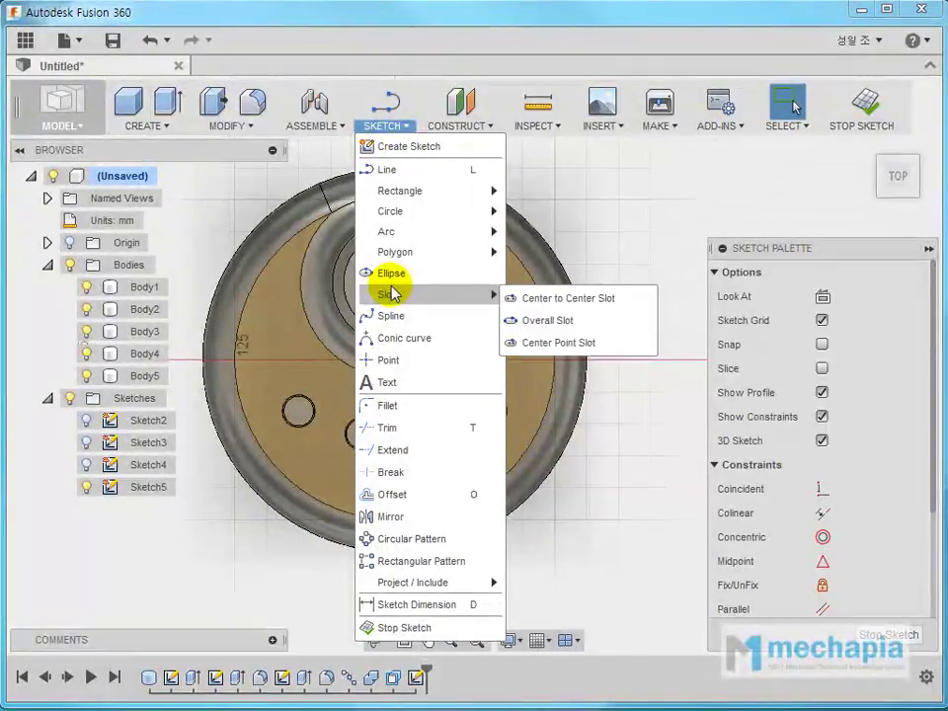
{"action": "left_click", "coordinate": [556, 256]}
{"action": "scroll", "coordinate": [395, 335], "scroll_direction": "up", "scroll_amount": 2}
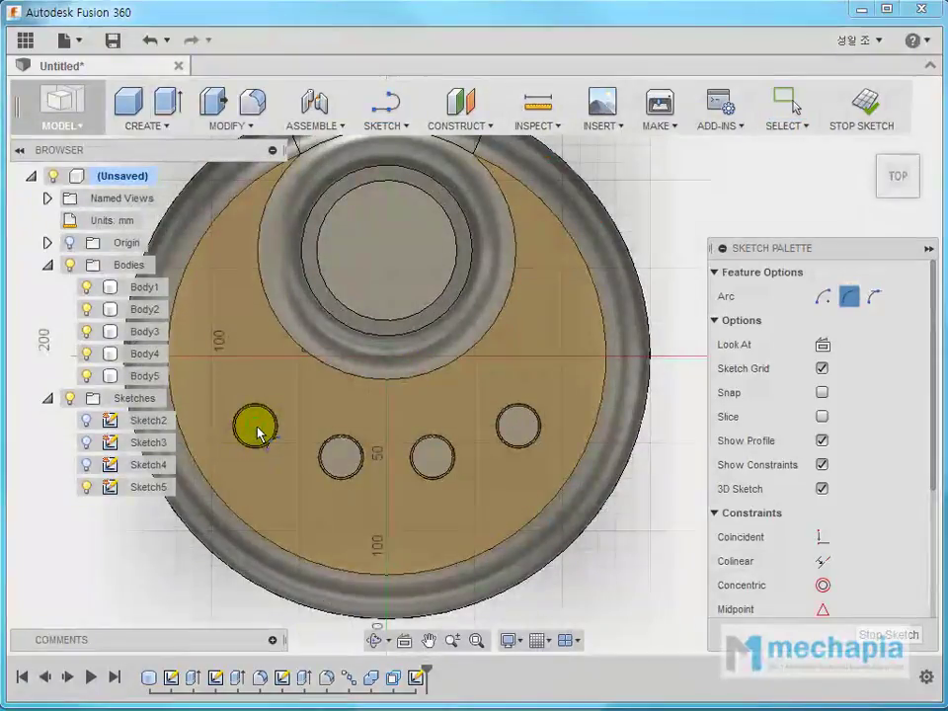
{"action": "left_click", "coordinate": [256, 427]}
{"action": "left_click", "coordinate": [518, 428]}
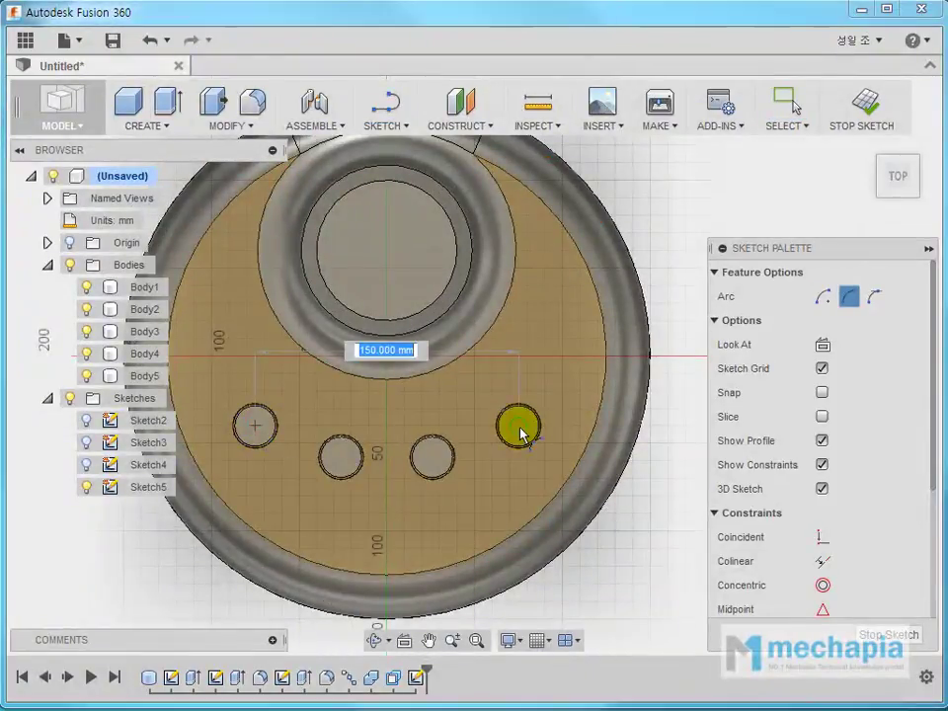
{"action": "left_click", "coordinate": [432, 460]}
{"action": "middle_click_drag", "start_coordinate": [483, 507], "coordinate": [550, 449]}
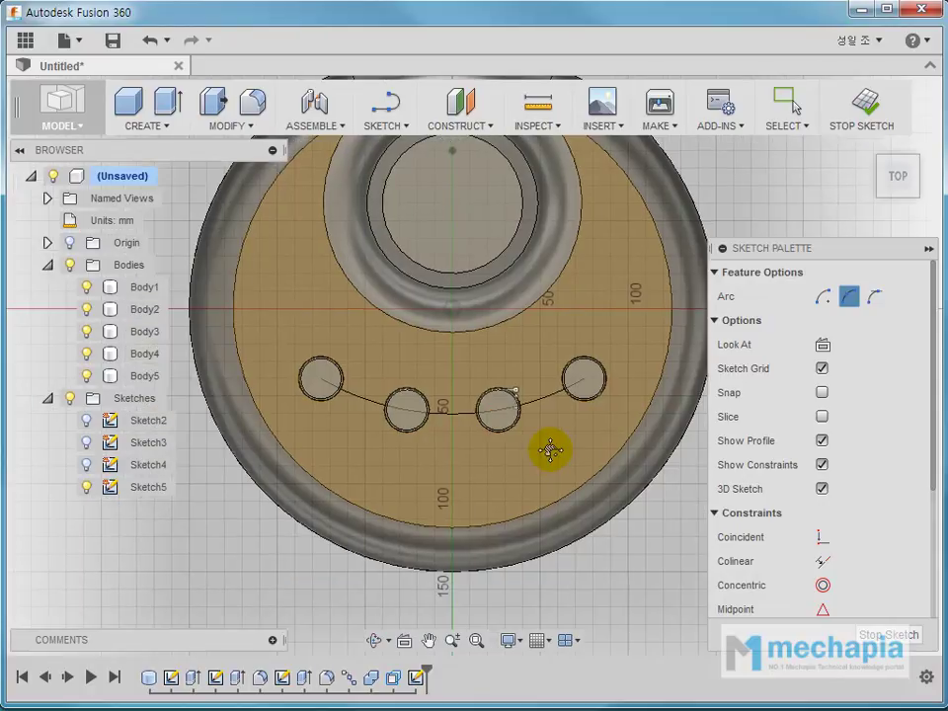
{"action": "key", "text": "Escape"}
{"action": "left_click", "coordinate": [548, 405]}
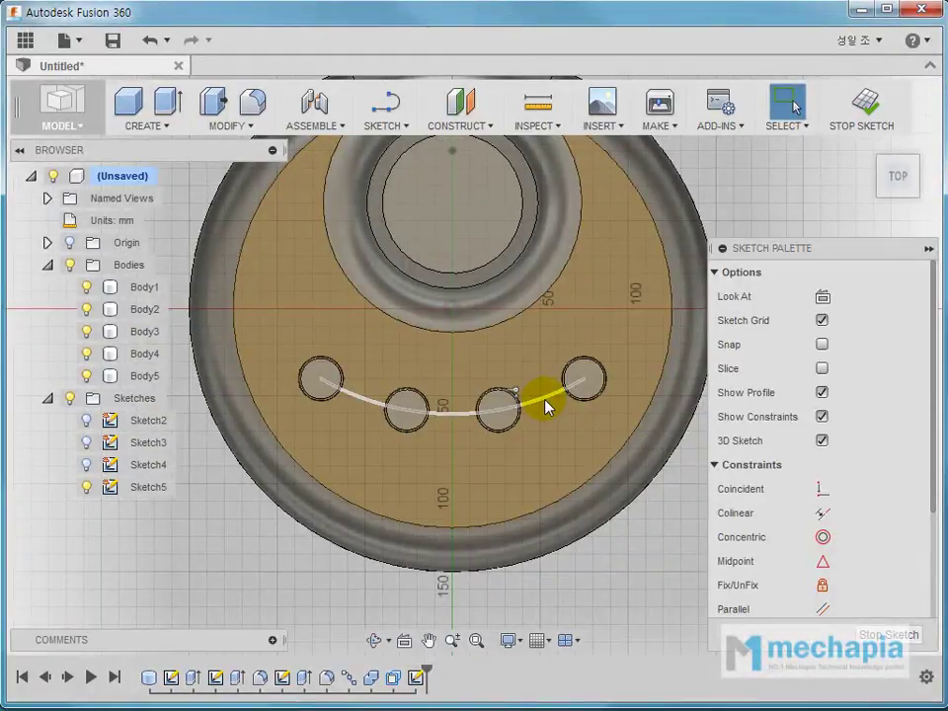
Offset the button arc 25.511 mm upward to create the upper slot curve
{"action": "left_click", "coordinate": [383, 126]}
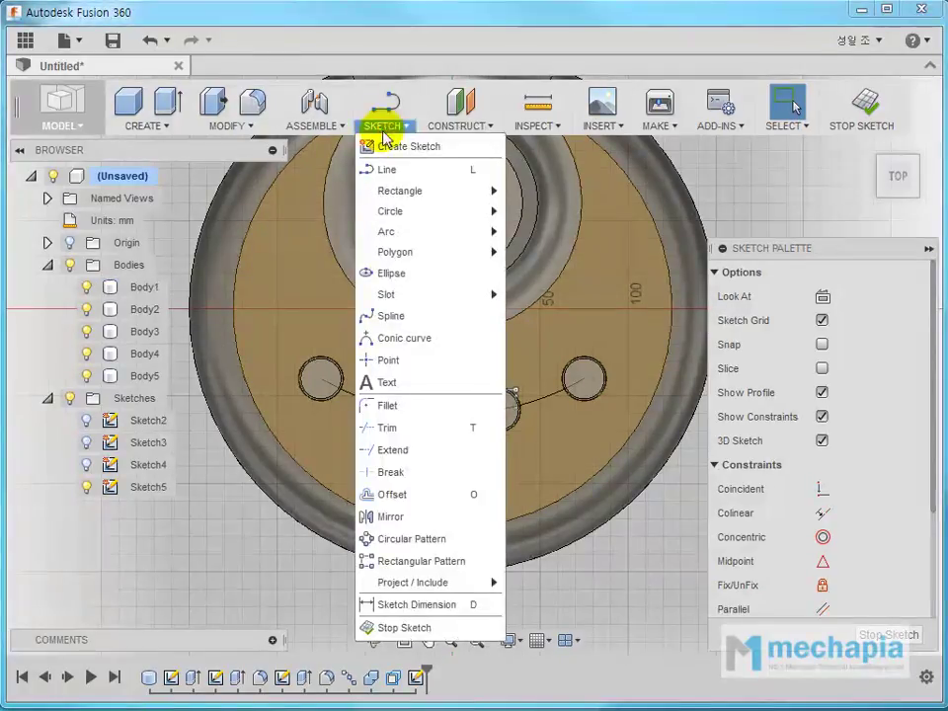
{"action": "left_click", "coordinate": [395, 493]}
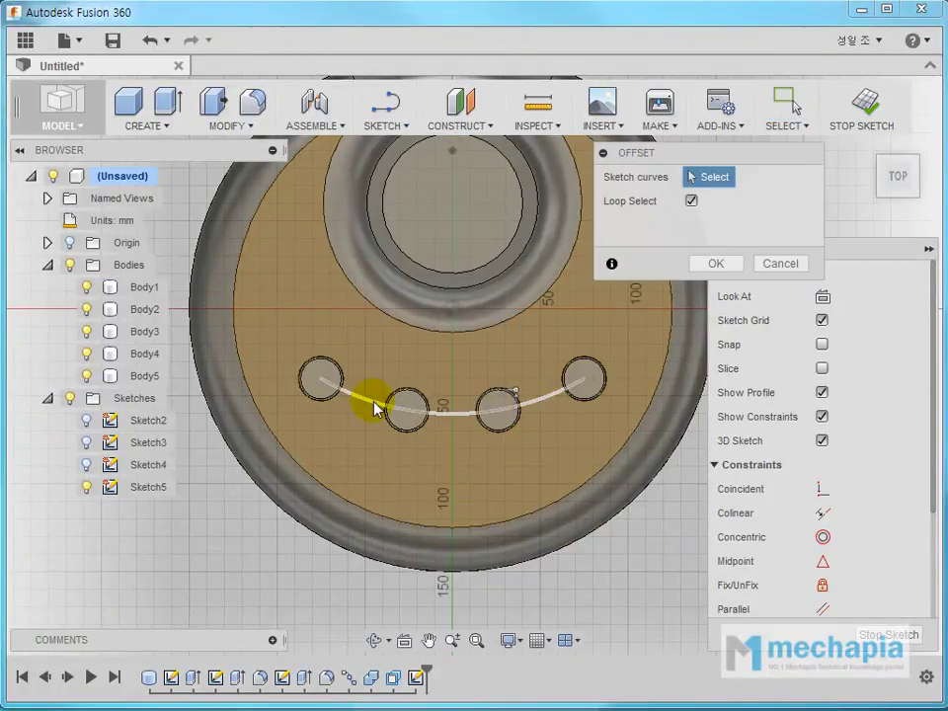
{"action": "left_click", "coordinate": [377, 410]}
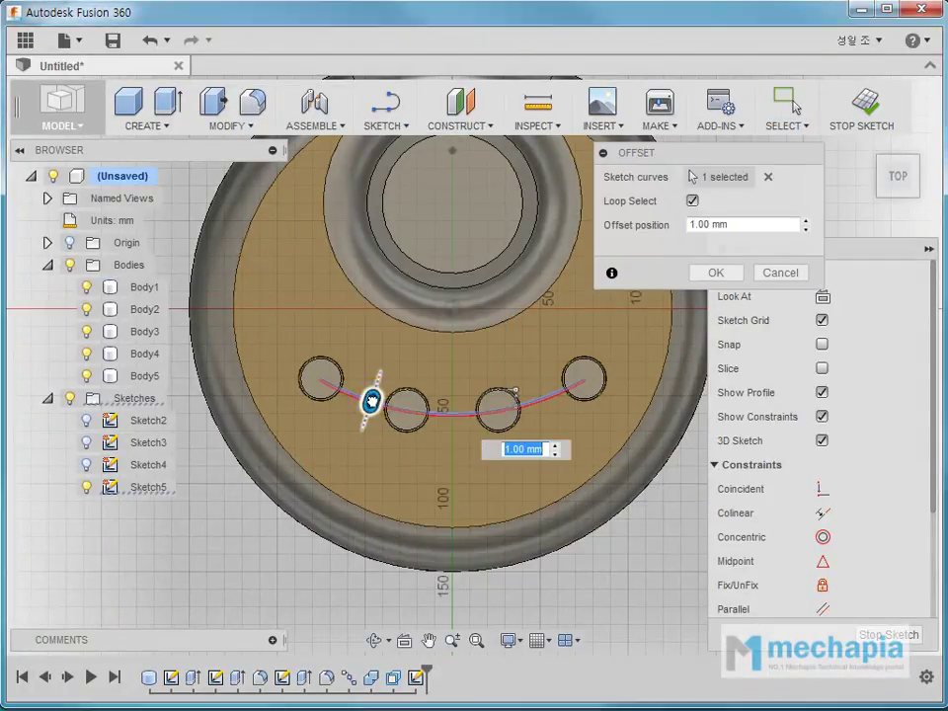
{"action": "left_click_drag", "start_coordinate": [371, 400], "coordinate": [387, 359]}
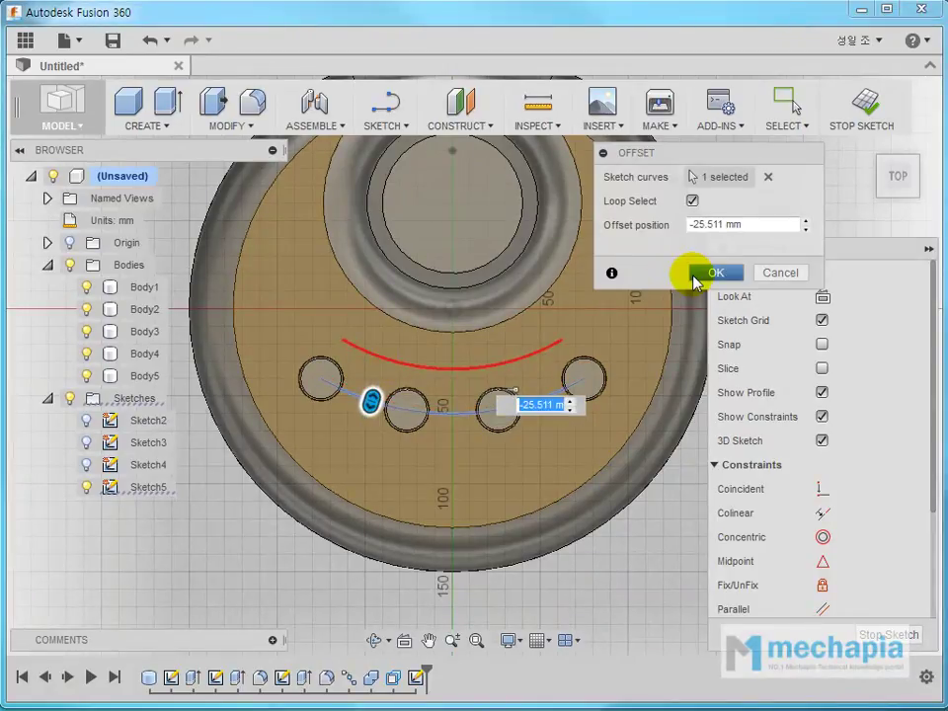
{"action": "left_click", "coordinate": [696, 276]}
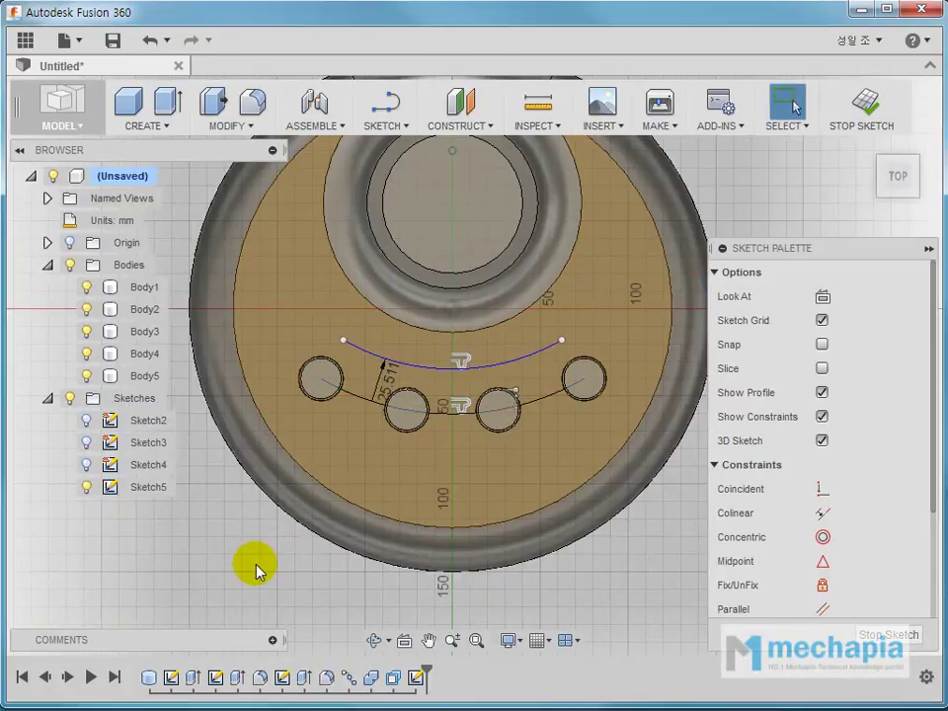
Repeat the offset to place a second copy of the button arc 25.873 mm below it
{"action": "right_click", "coordinate": [198, 553]}
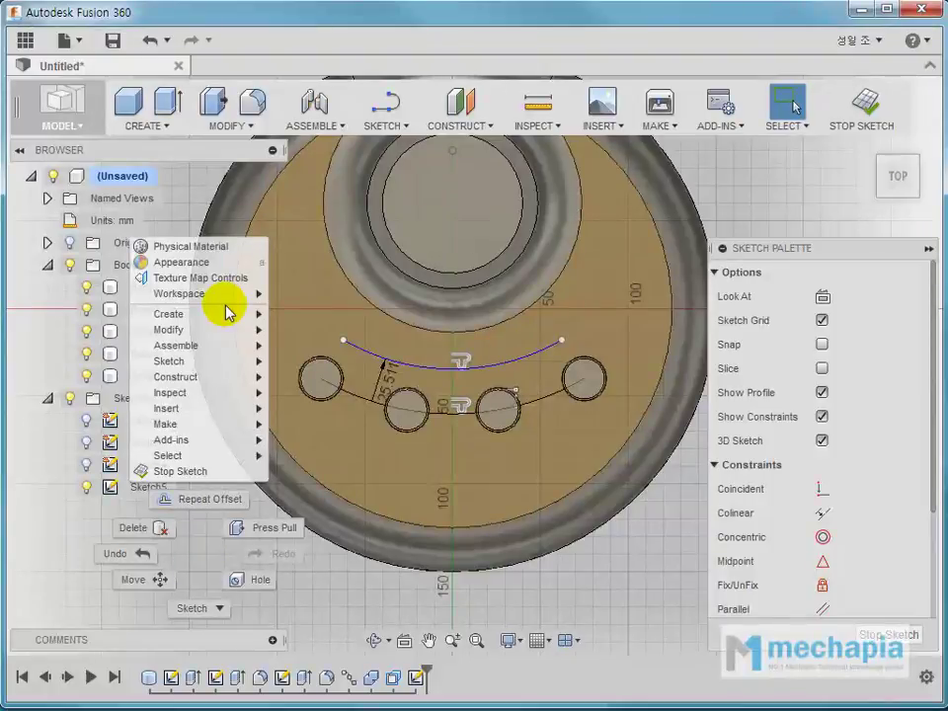
{"action": "left_click", "coordinate": [197, 499]}
{"action": "left_click", "coordinate": [351, 395]}
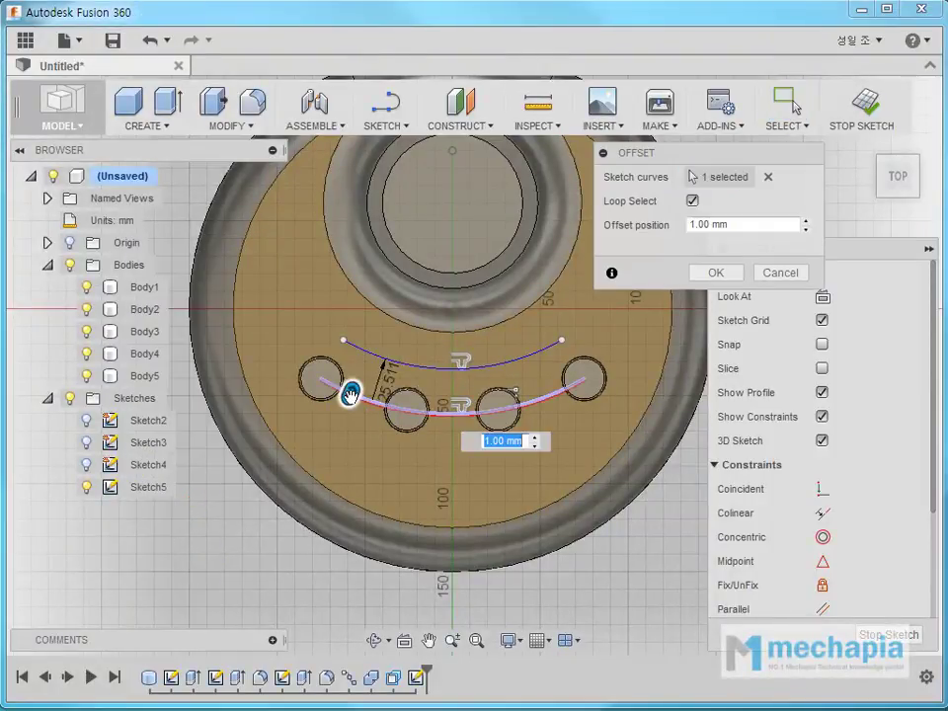
{"action": "left_click_drag", "start_coordinate": [350, 395], "coordinate": [336, 438]}
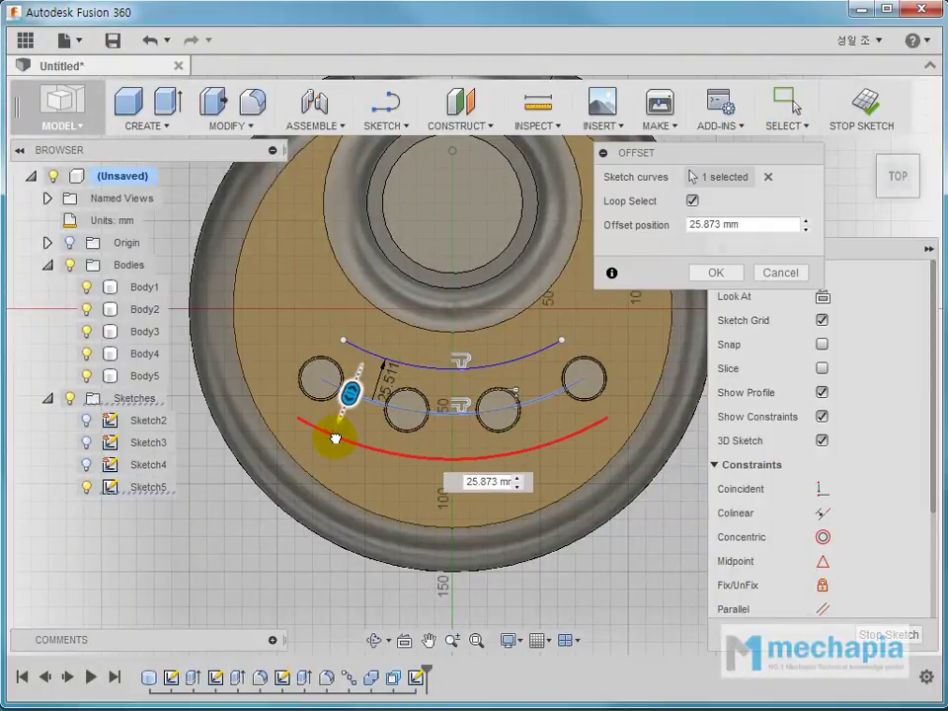
{"action": "left_click", "coordinate": [713, 272]}
{"action": "scroll", "coordinate": [392, 402], "scroll_direction": "up", "scroll_amount": 1}
{"action": "scroll", "coordinate": [370, 409], "scroll_direction": "up", "scroll_amount": 2}
{"action": "scroll", "coordinate": [376, 417], "scroll_direction": "up", "scroll_amount": 2}
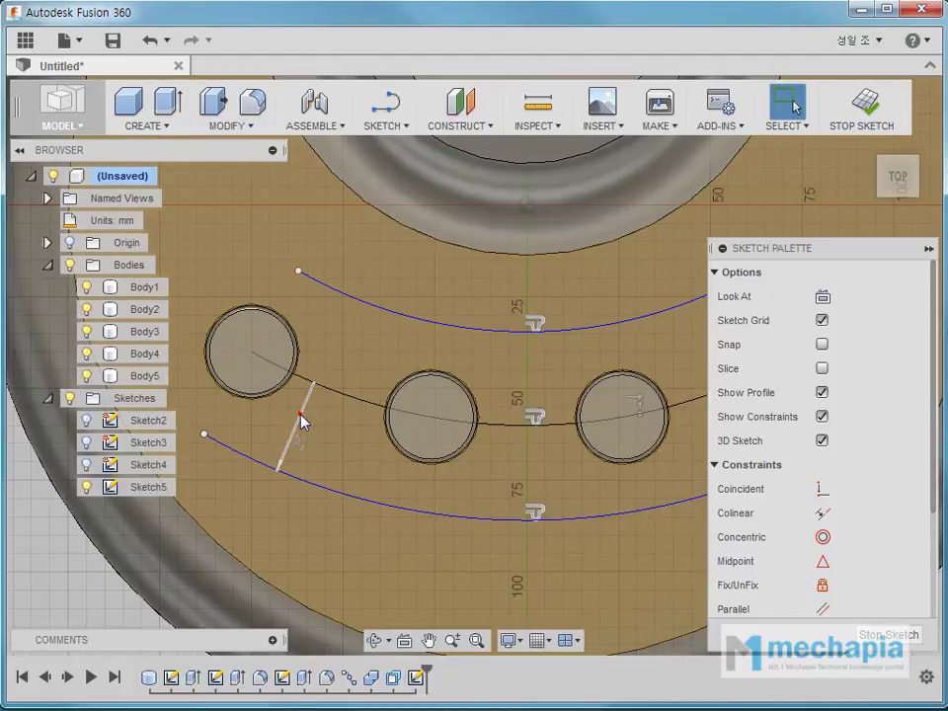
{"action": "scroll", "coordinate": [424, 427], "scroll_direction": "down", "scroll_amount": 2}
{"action": "scroll", "coordinate": [425, 427], "scroll_direction": "down", "scroll_amount": 2}
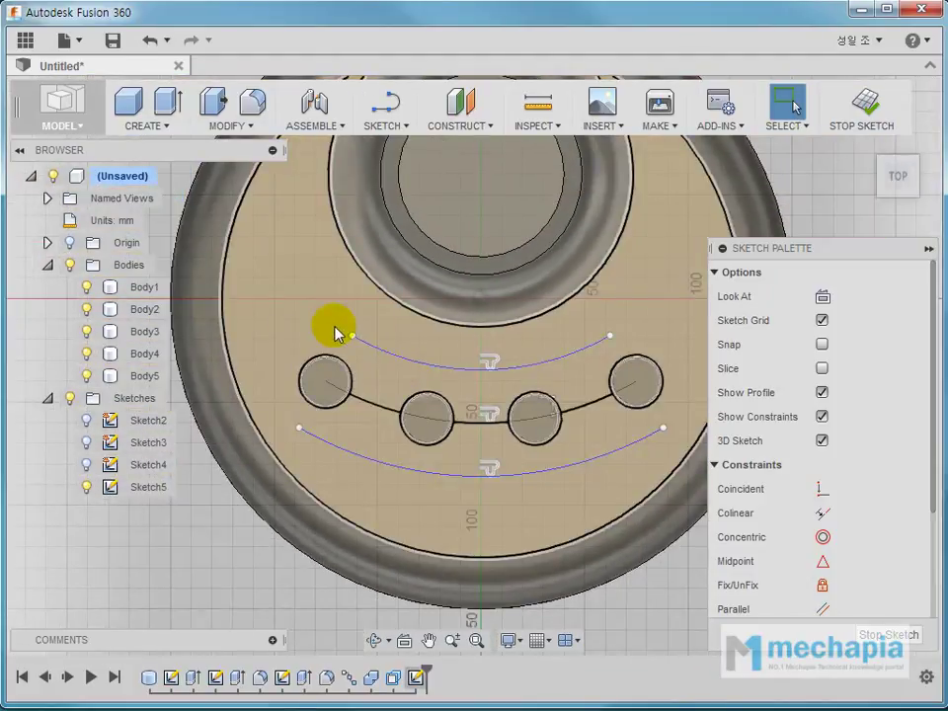
Draw tangent arcs joining the upper and lower offset curves at both the left and right slot ends
{"action": "left_click", "coordinate": [380, 130]}
{"action": "mouse_move", "coordinate": [427, 231]}
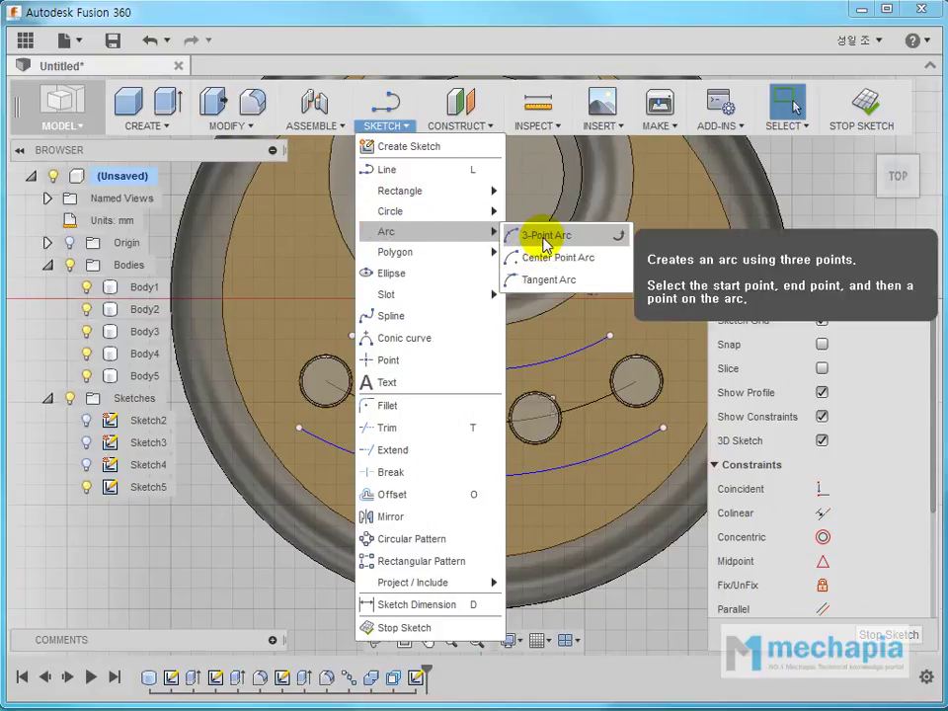
{"action": "left_click", "coordinate": [533, 279]}
{"action": "scroll", "coordinate": [332, 351], "scroll_direction": "up", "scroll_amount": 2}
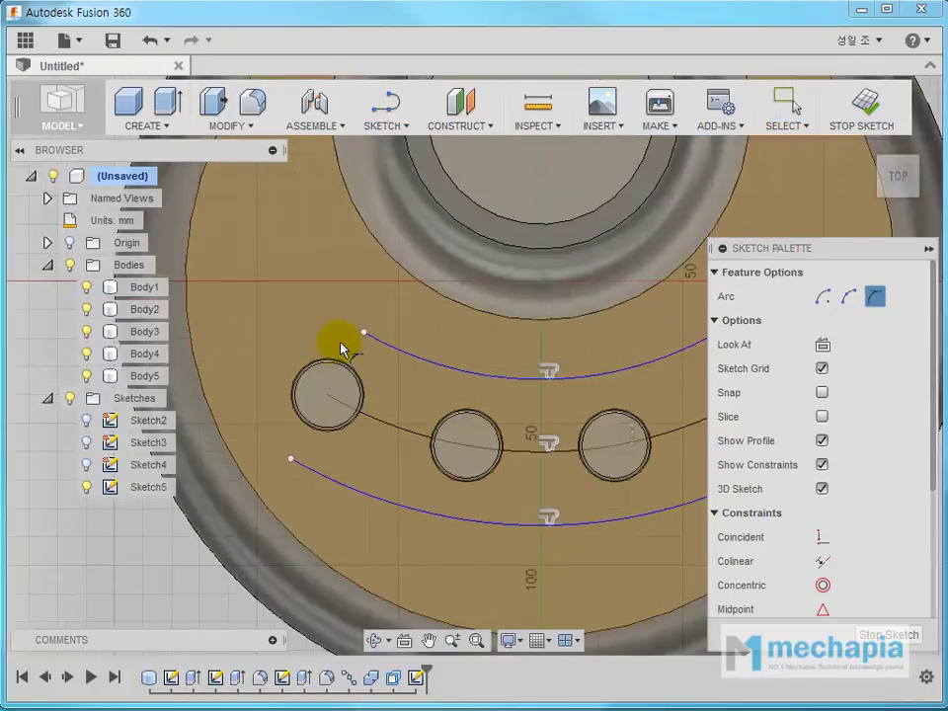
{"action": "left_click", "coordinate": [363, 334]}
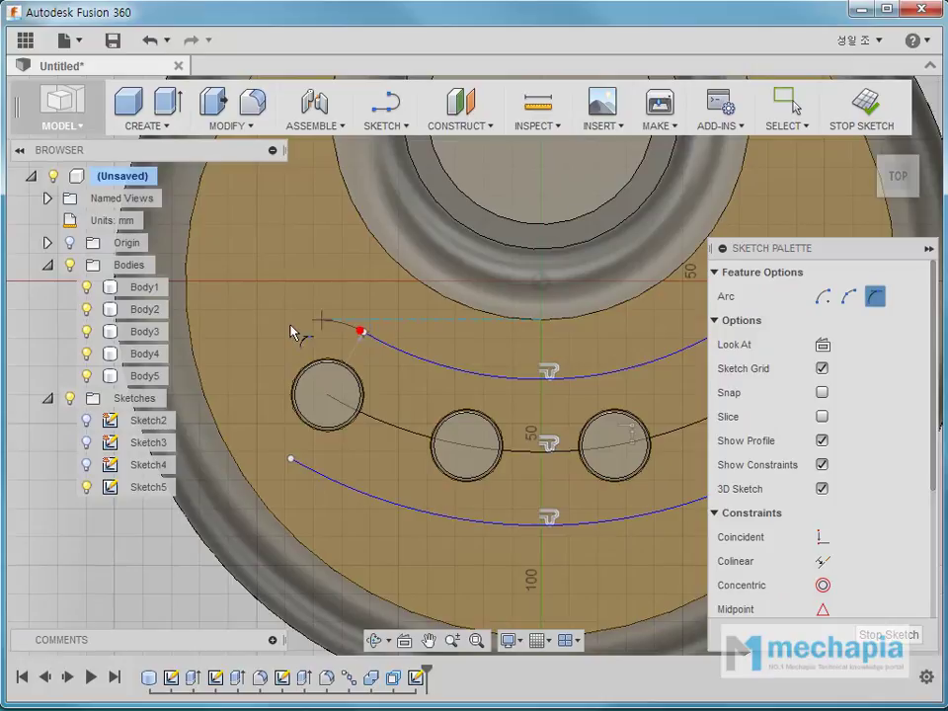
{"action": "left_click", "coordinate": [293, 459]}
{"action": "scroll", "coordinate": [313, 482], "scroll_direction": "down", "scroll_amount": 2}
{"action": "middle_click_drag", "start_coordinate": [528, 453], "coordinate": [410, 442]}
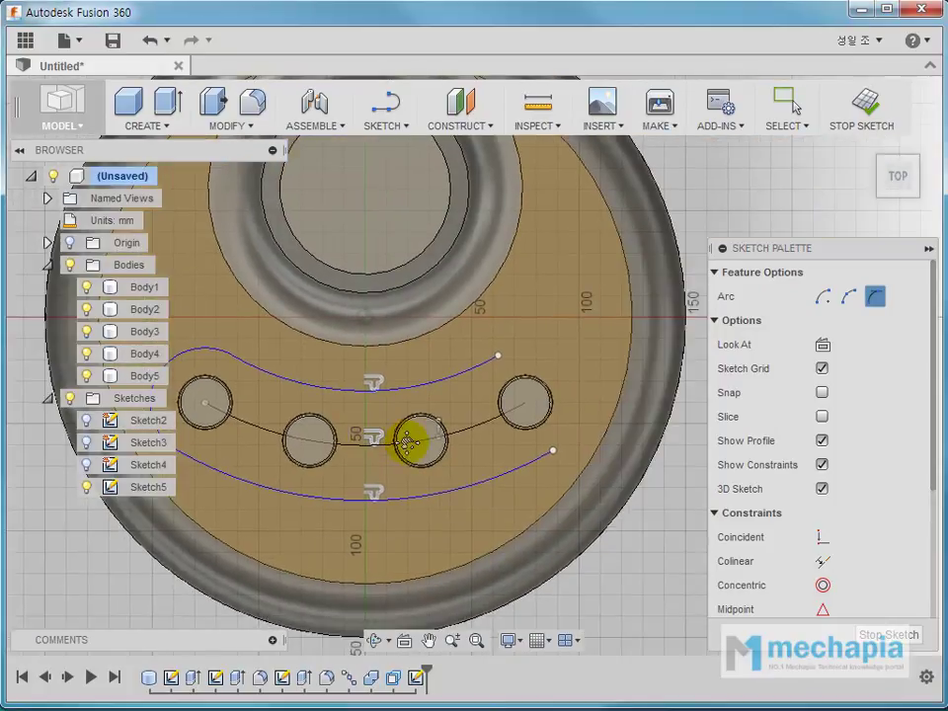
{"action": "left_click", "coordinate": [499, 356]}
{"action": "left_click", "coordinate": [552, 451]}
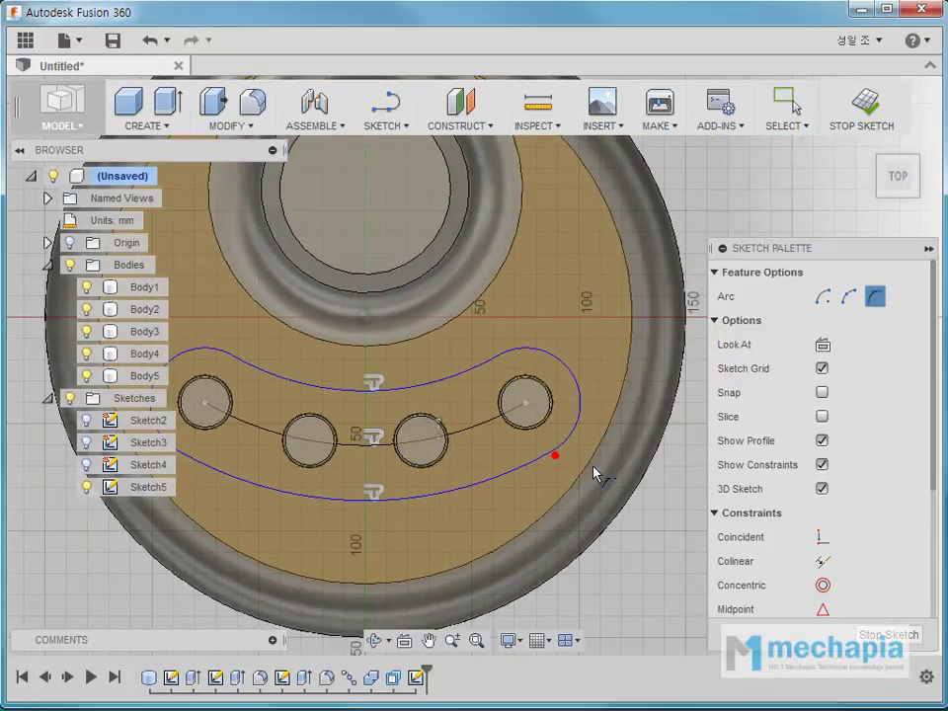
{"action": "key", "text": "Escape"}
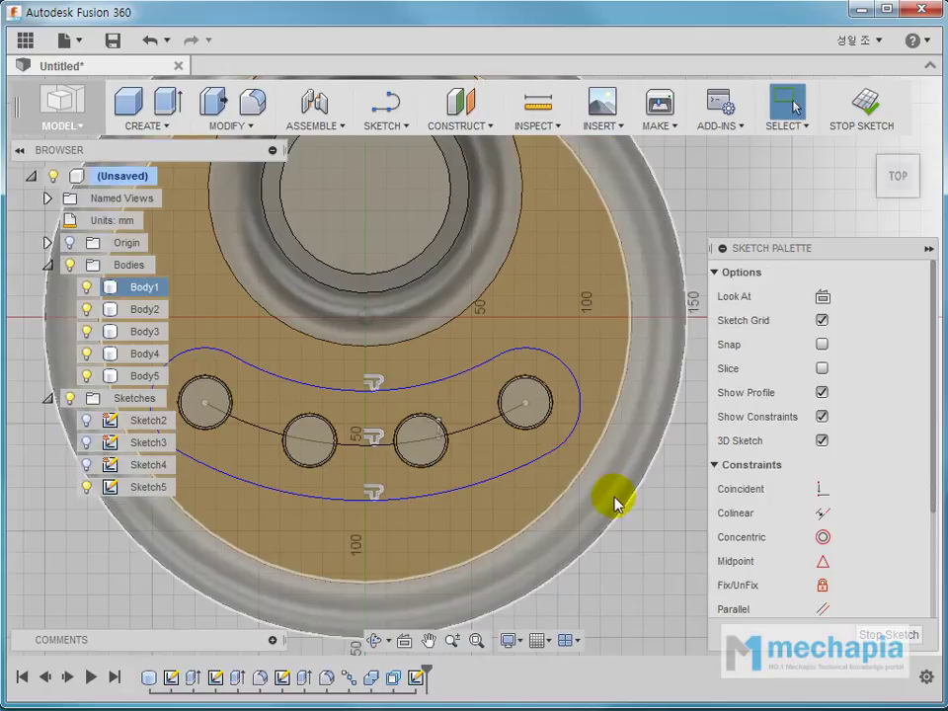
{"action": "right_click", "coordinate": [679, 183]}
{"action": "left_click", "coordinate": [675, 240]}
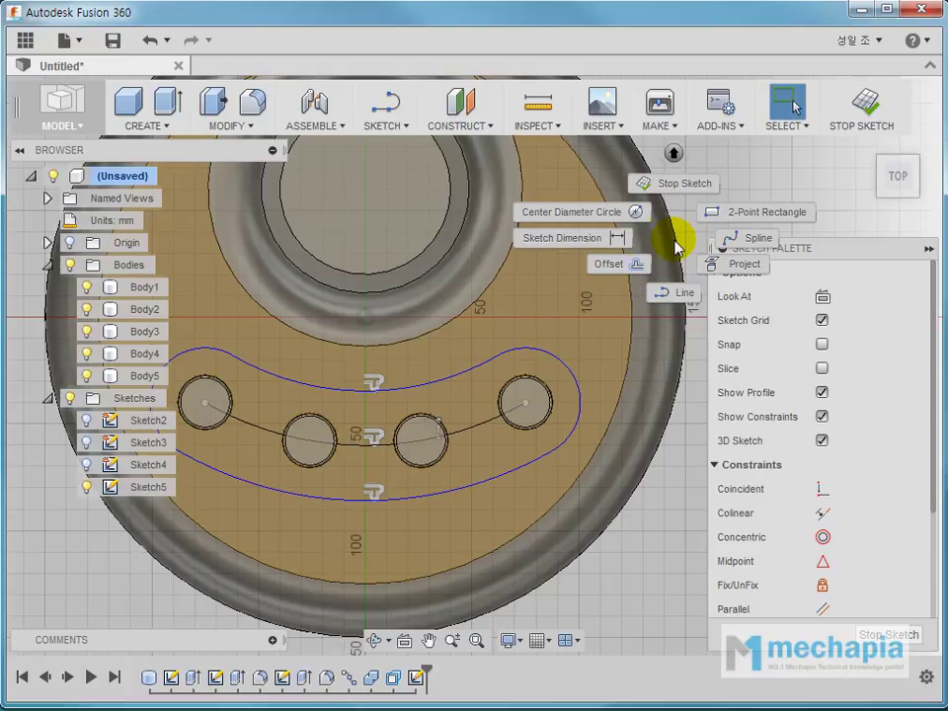
Dimension the slot's right end arc radius to 30 mm
{"action": "left_click", "coordinate": [615, 238]}
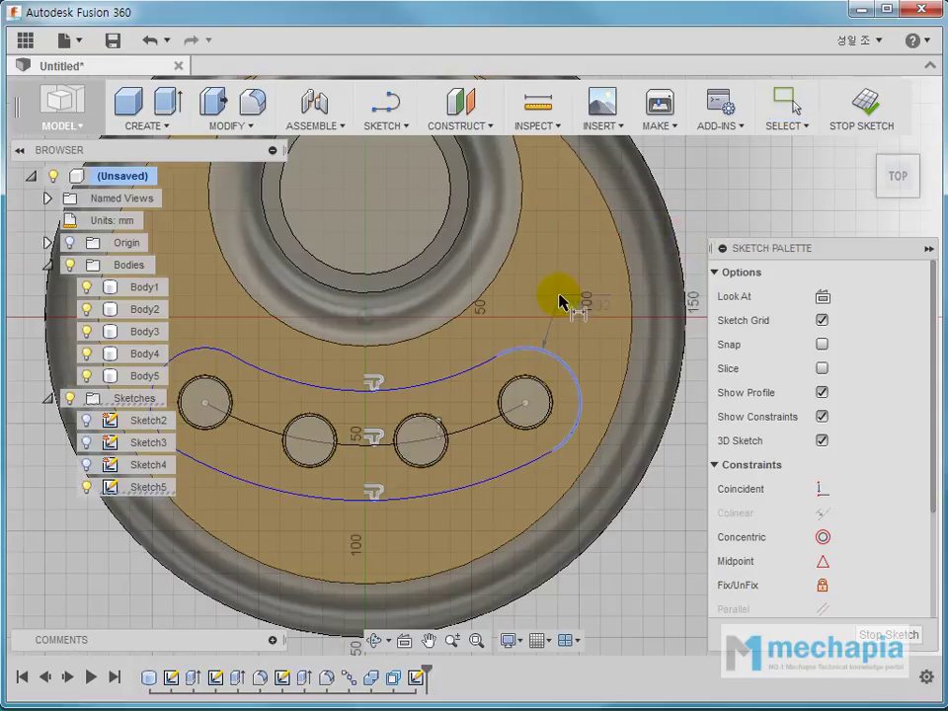
{"action": "left_click", "coordinate": [559, 301]}
{"action": "key", "text": "Return"}
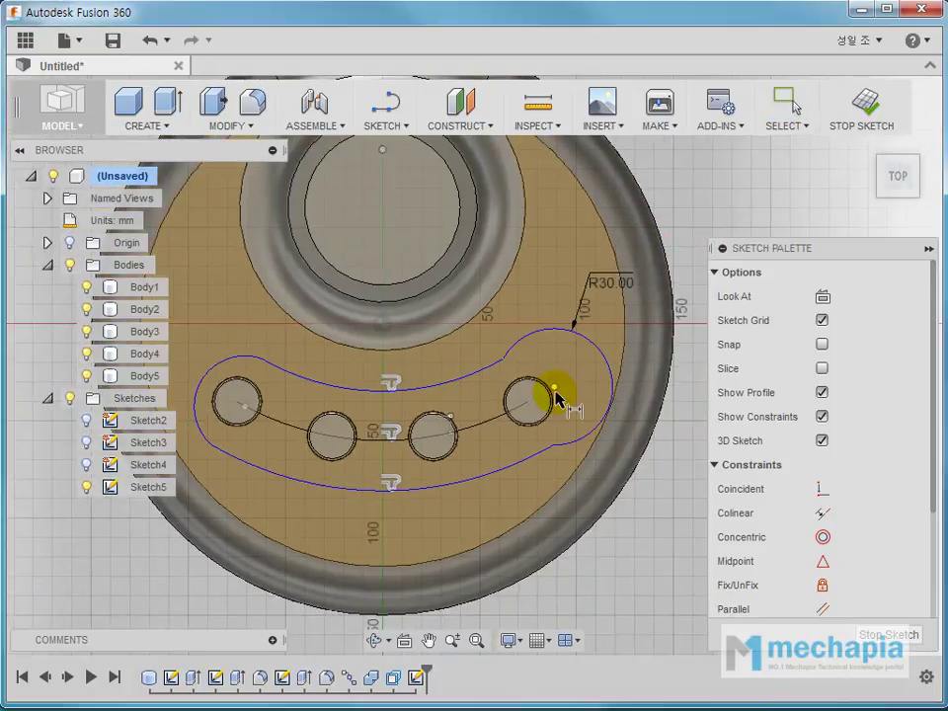
{"action": "key", "text": "Escape"}
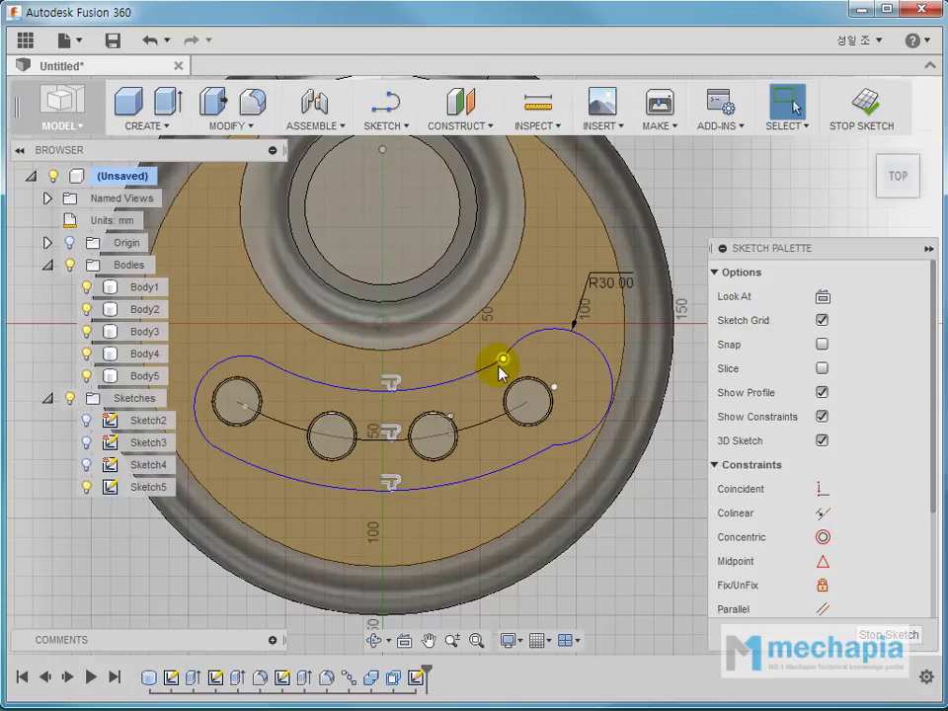
{"action": "scroll", "coordinate": [820, 484], "scroll_direction": "down", "scroll_amount": 3}
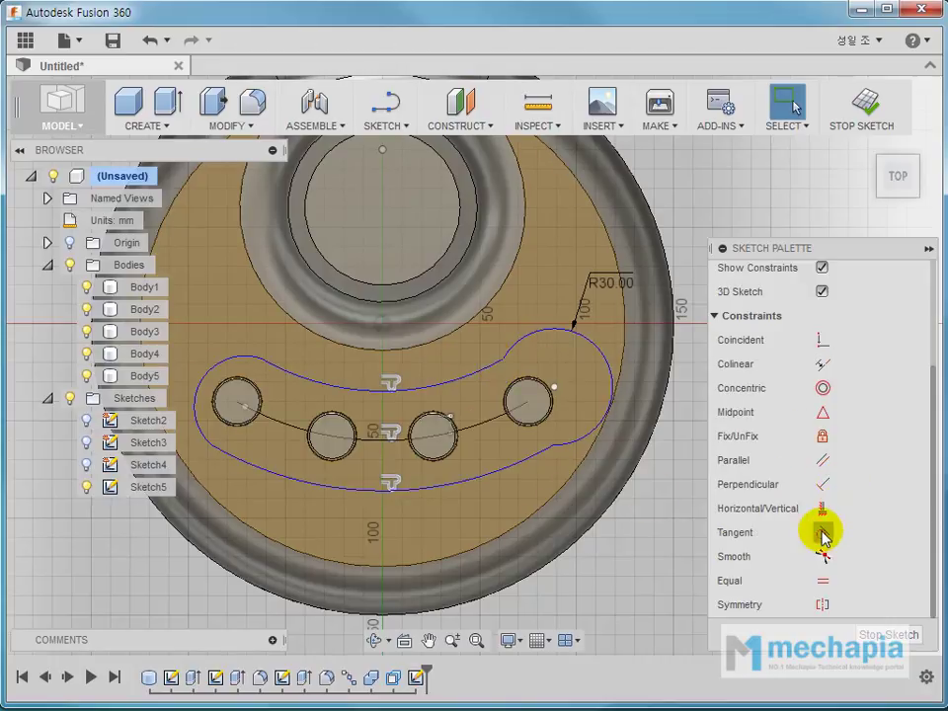
Make the right end arc tangent to the upper and lower slot curves
{"action": "left_click", "coordinate": [822, 532]}
{"action": "left_click", "coordinate": [480, 378]}
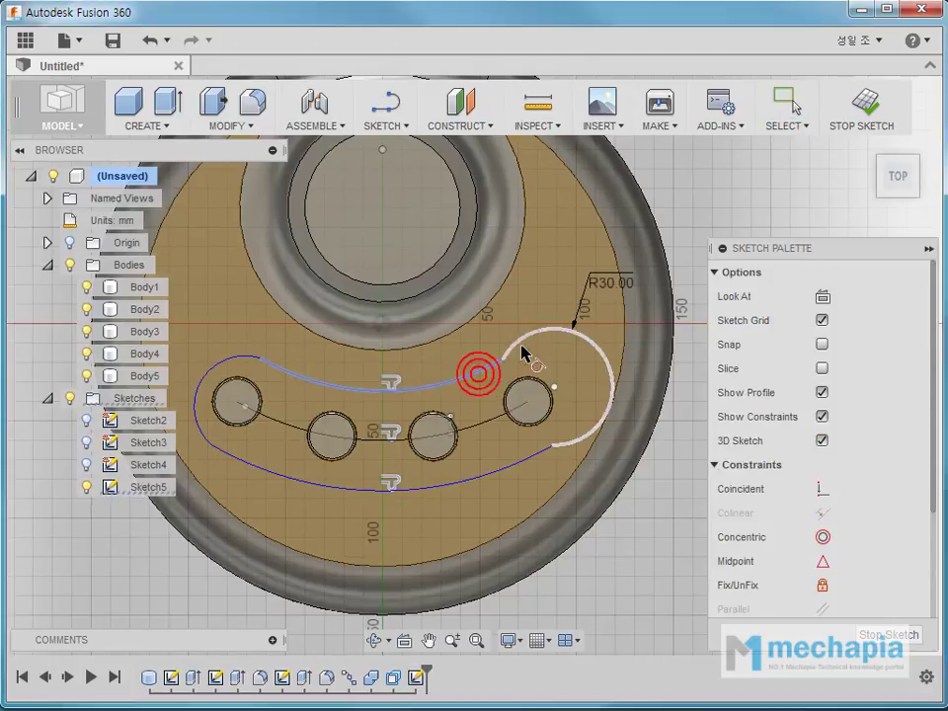
{"action": "left_click", "coordinate": [523, 347]}
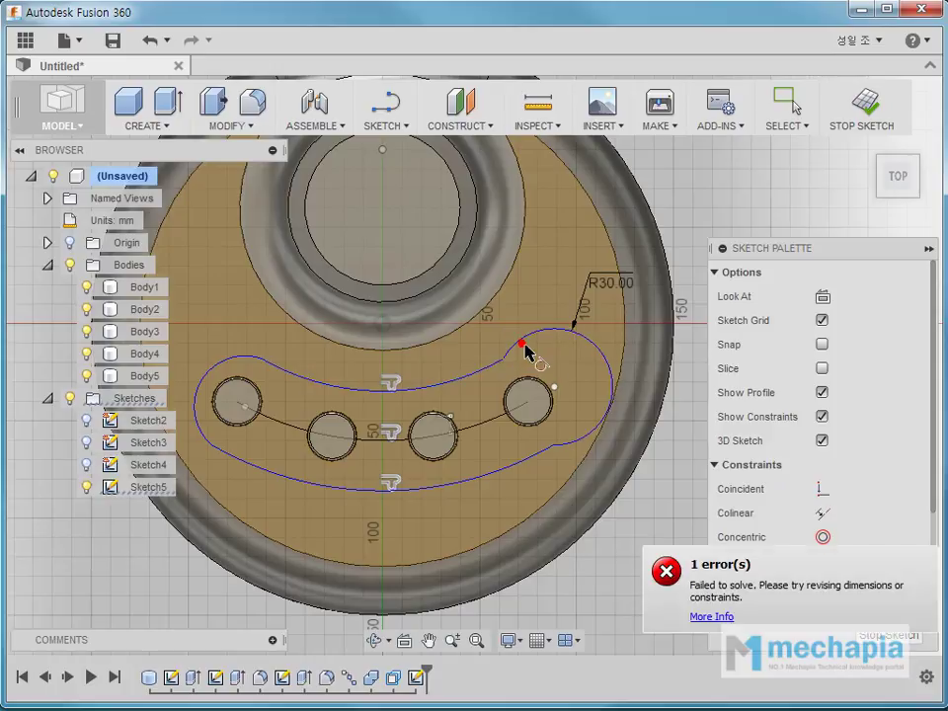
{"action": "left_click", "coordinate": [549, 451]}
{"action": "key", "text": "Escape"}
Select the slot outline and drag the right end arc outward to enlarge it
{"action": "double_click", "coordinate": [528, 447]}
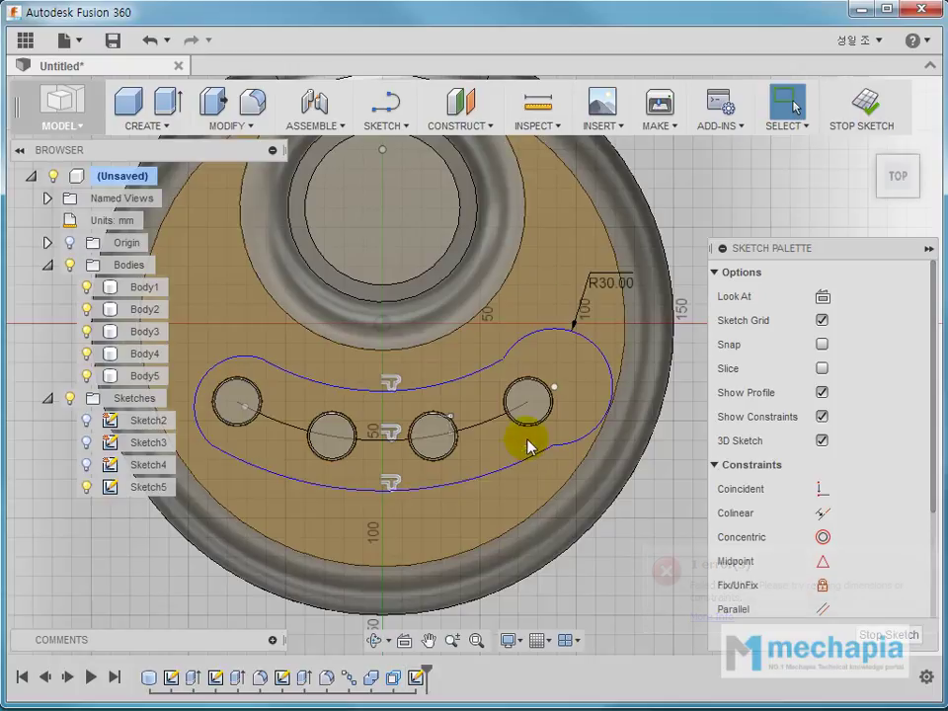
{"action": "key", "text": "o"}
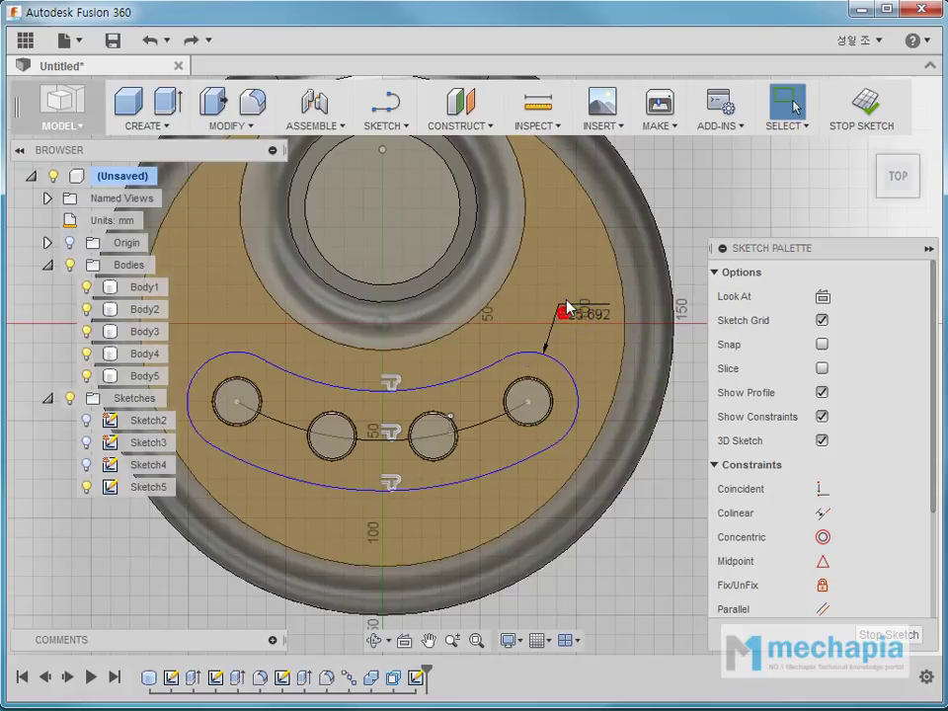
{"action": "scroll", "coordinate": [534, 380], "scroll_direction": "up", "scroll_amount": 2}
{"action": "scroll", "coordinate": [561, 493], "scroll_direction": "up", "scroll_amount": 2}
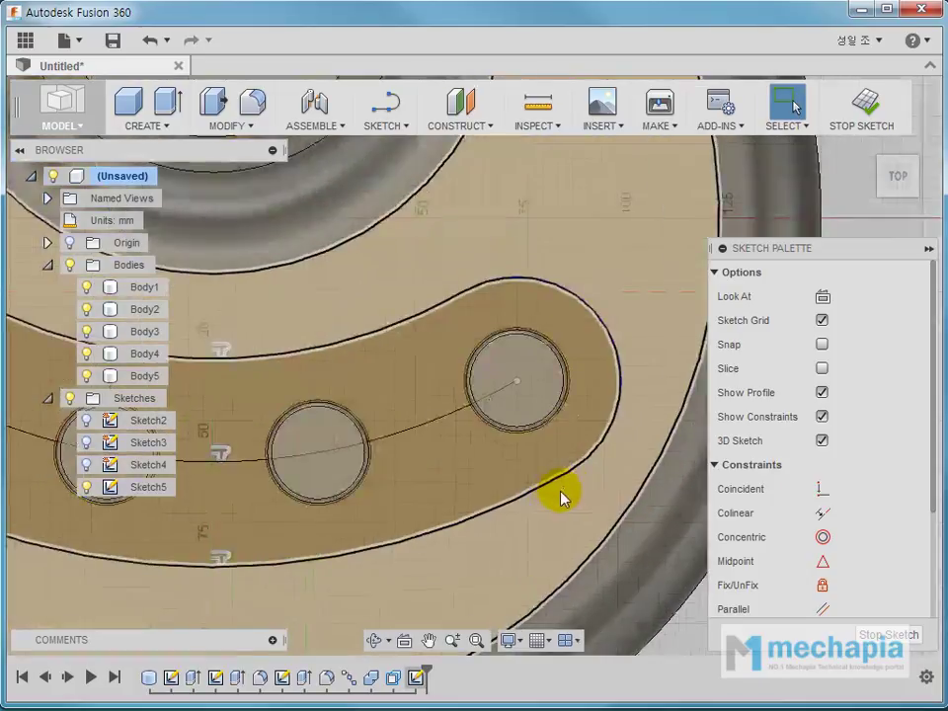
{"action": "scroll", "coordinate": [571, 476], "scroll_direction": "up", "scroll_amount": 1}
{"action": "scroll", "coordinate": [577, 472], "scroll_direction": "up", "scroll_amount": 1}
{"action": "left_click_drag", "start_coordinate": [576, 471], "coordinate": [596, 478]}
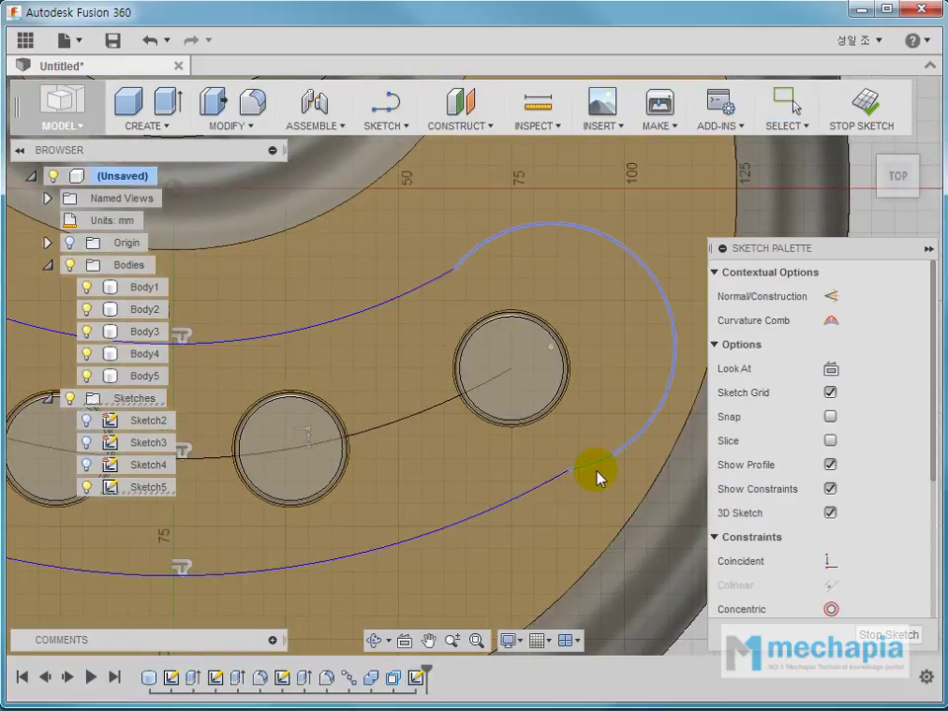
{"action": "left_click", "coordinate": [568, 468]}
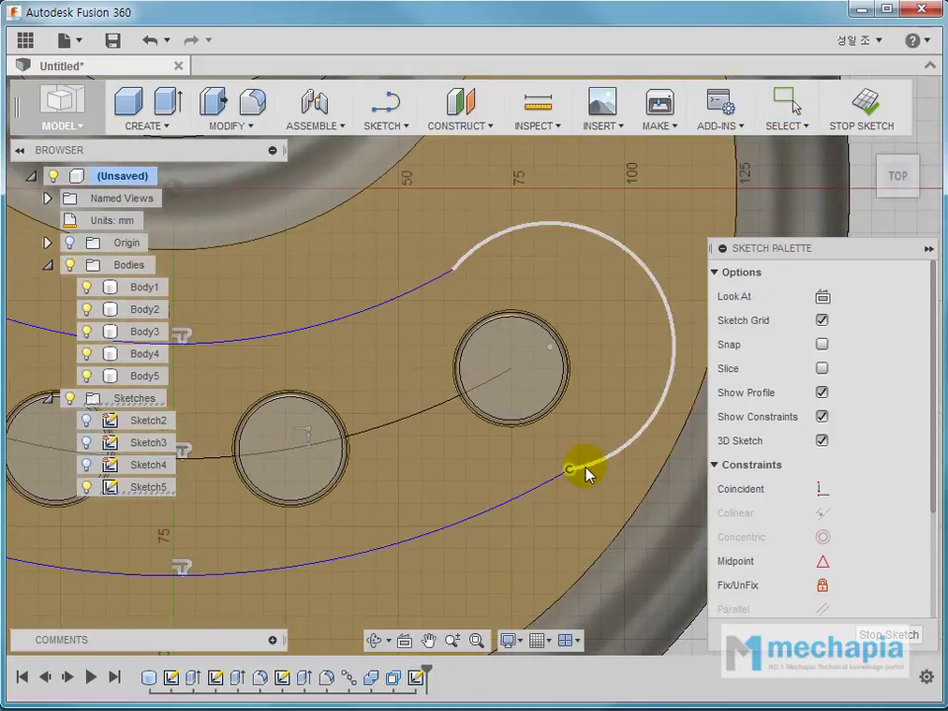
{"action": "scroll", "coordinate": [588, 470], "scroll_direction": "down", "scroll_amount": 3}
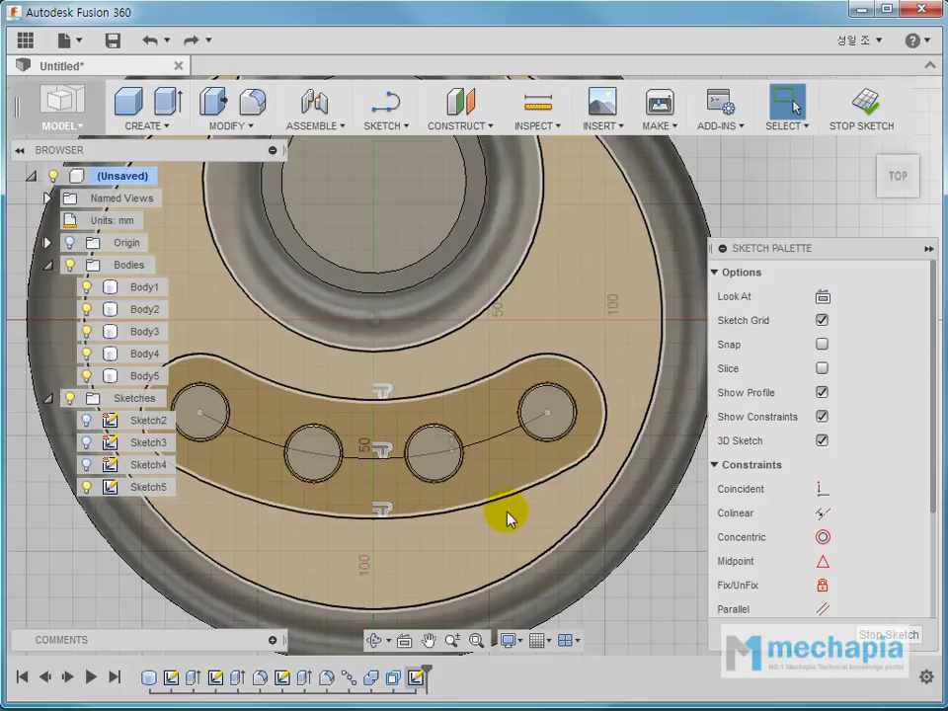
{"action": "middle_click_drag", "start_coordinate": [507, 513], "coordinate": [598, 464]}
{"action": "scroll", "coordinate": [772, 507], "scroll_direction": "down", "scroll_amount": 3}
{"action": "scroll", "coordinate": [778, 506], "scroll_direction": "up", "scroll_amount": 4}
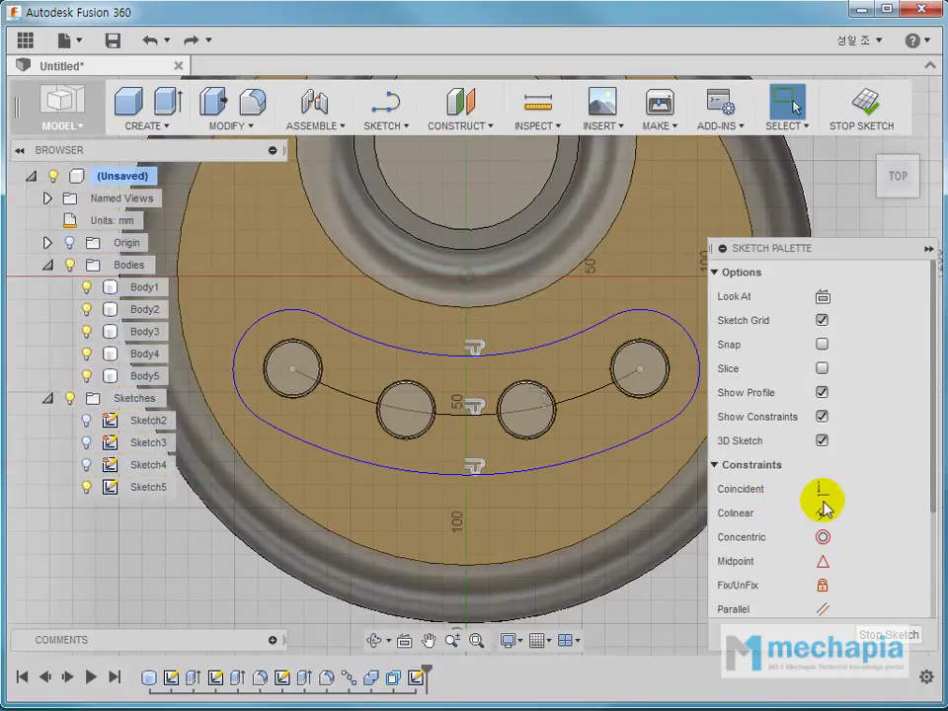
Hide constraint symbols and apply tangency at all four end-arc junctions with the top and bottom curves
{"action": "left_click", "coordinate": [821, 417]}
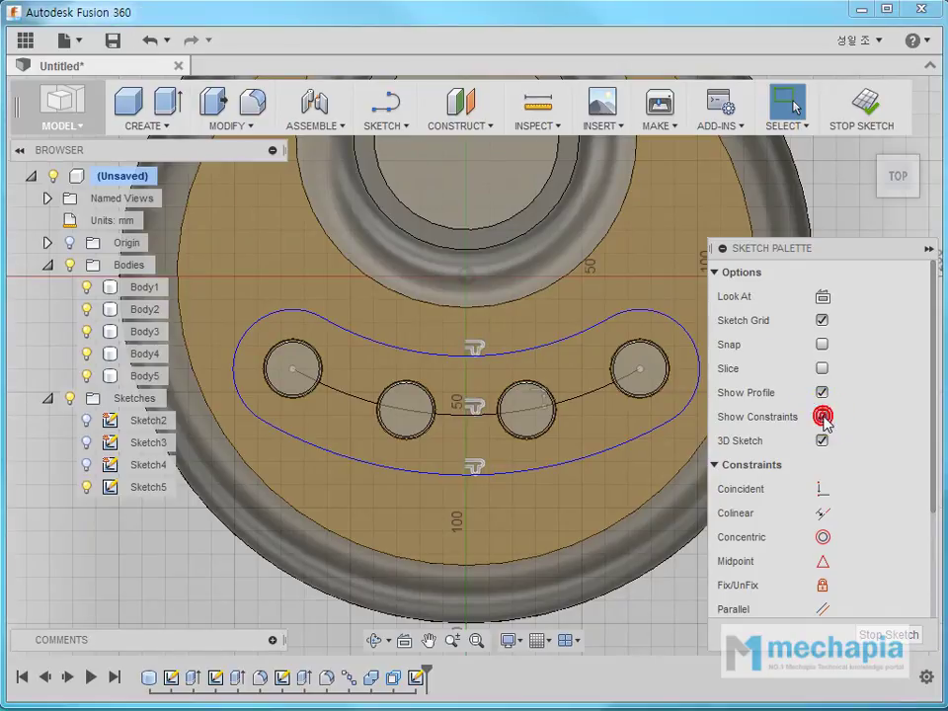
{"action": "scroll", "coordinate": [804, 507], "scroll_direction": "down", "scroll_amount": 3}
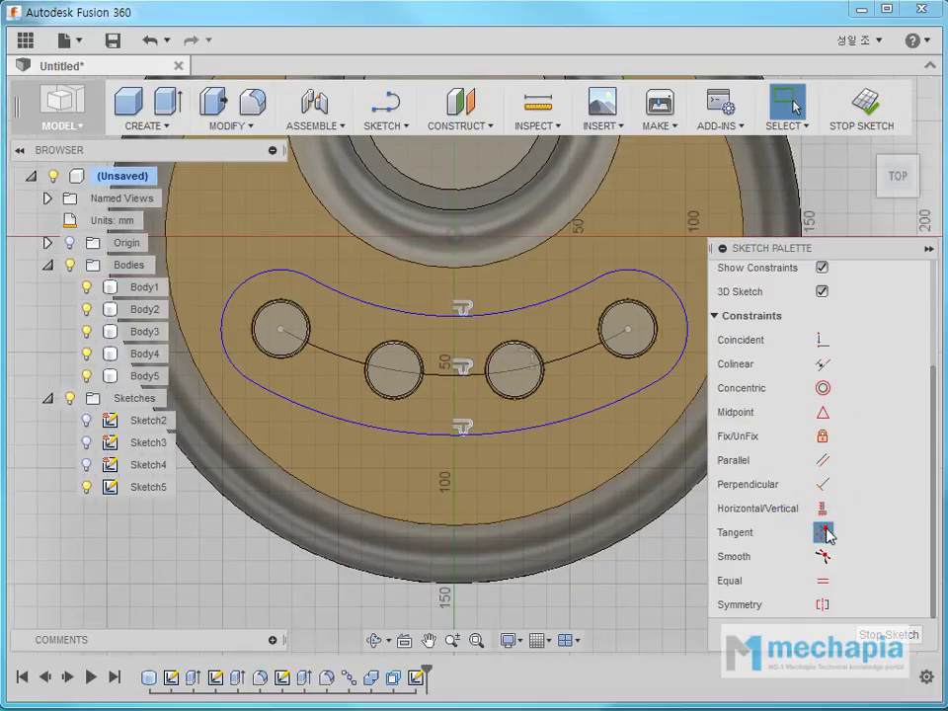
{"action": "left_click", "coordinate": [576, 296]}
{"action": "left_click", "coordinate": [620, 279]}
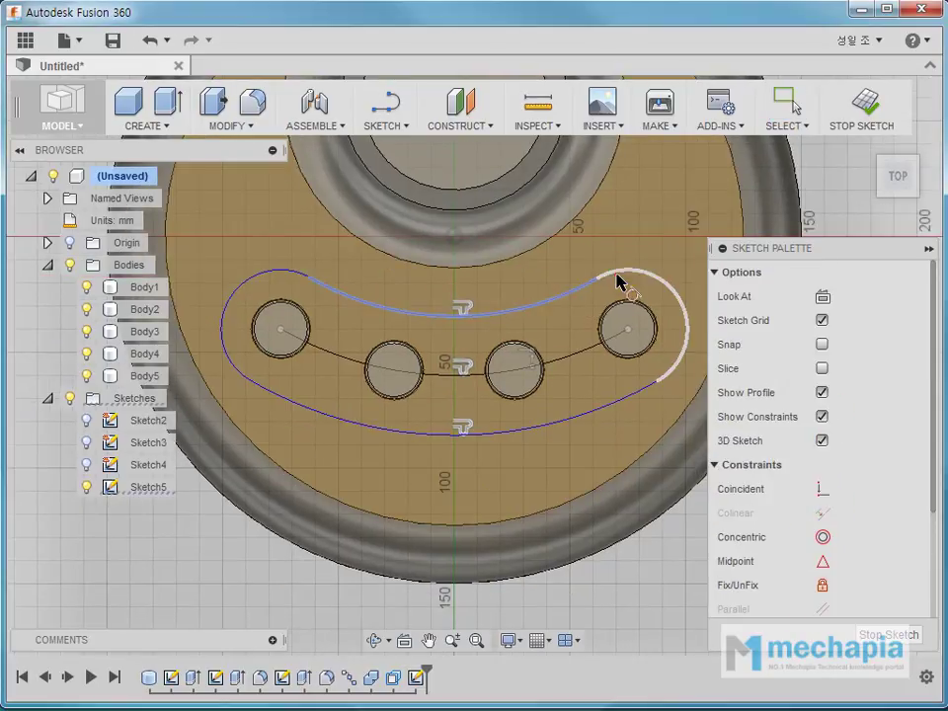
{"action": "left_click", "coordinate": [674, 372]}
{"action": "left_click", "coordinate": [632, 392]}
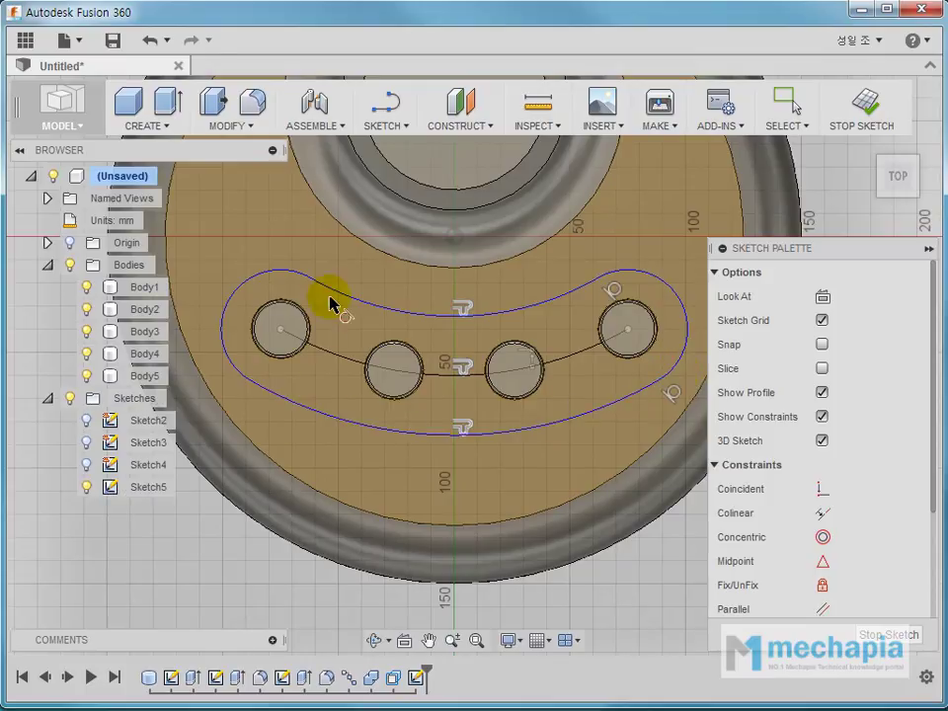
{"action": "left_click", "coordinate": [294, 280]}
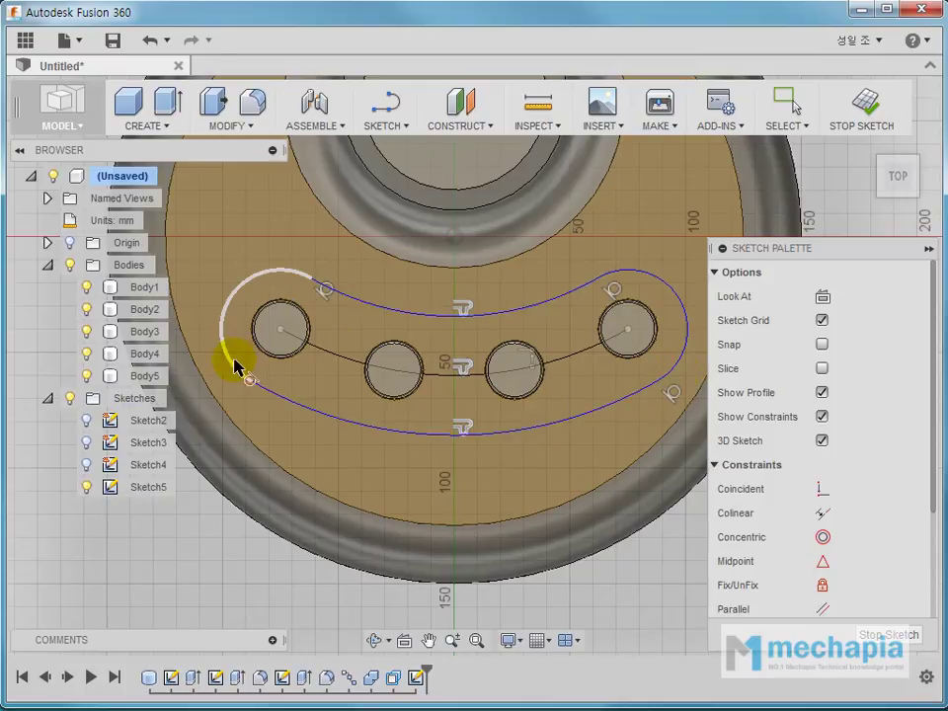
{"action": "left_click", "coordinate": [258, 387]}
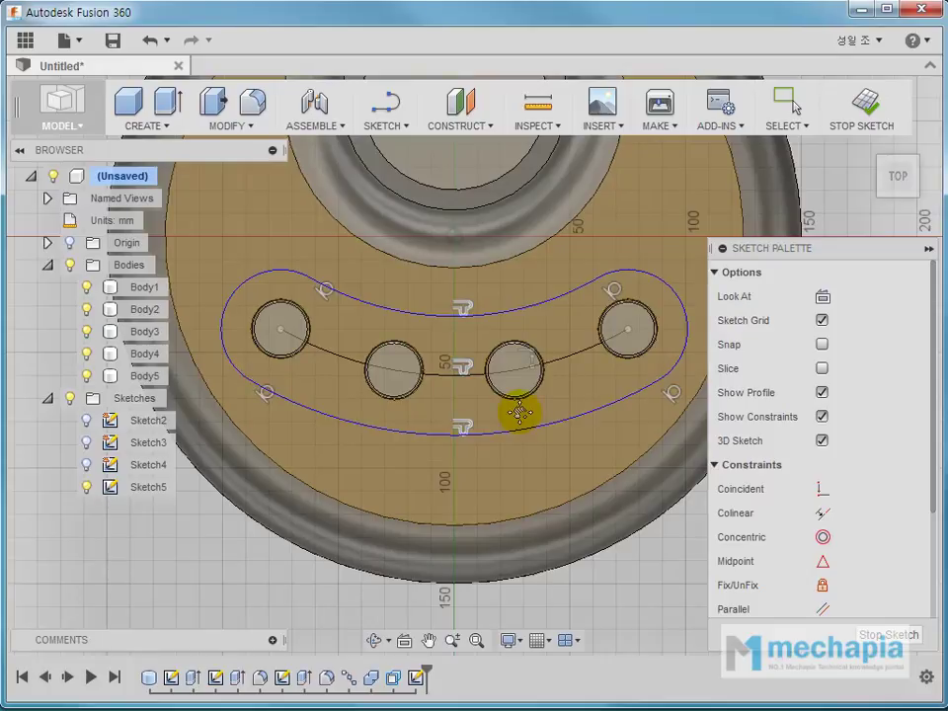
{"action": "key", "text": "Escape"}
{"action": "left_click", "coordinate": [445, 258]}
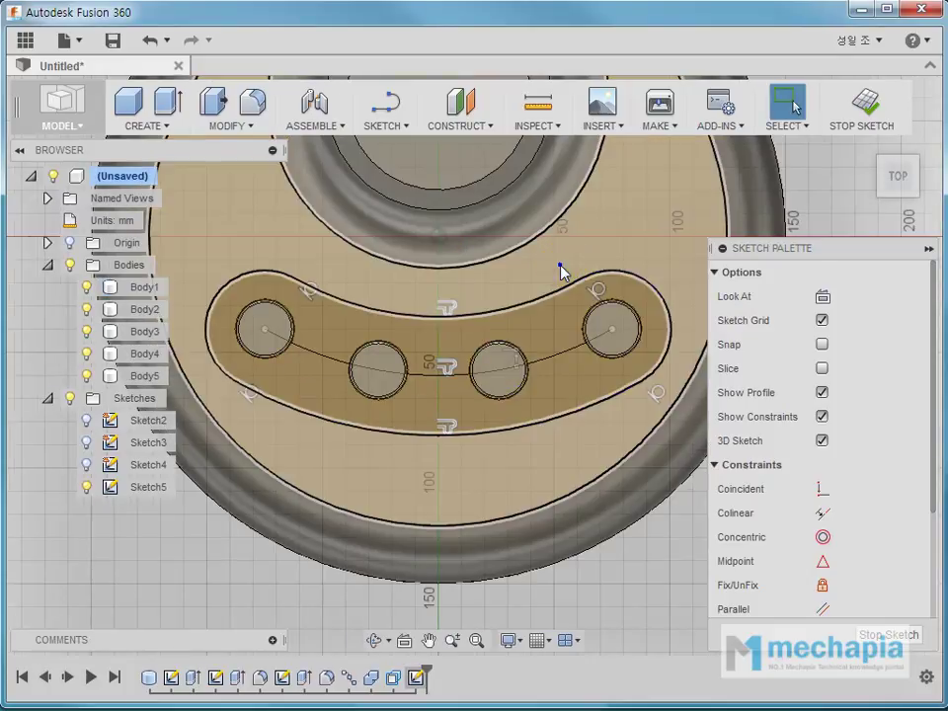
{"action": "right_click", "coordinate": [562, 299]}
{"action": "left_click", "coordinate": [552, 318]}
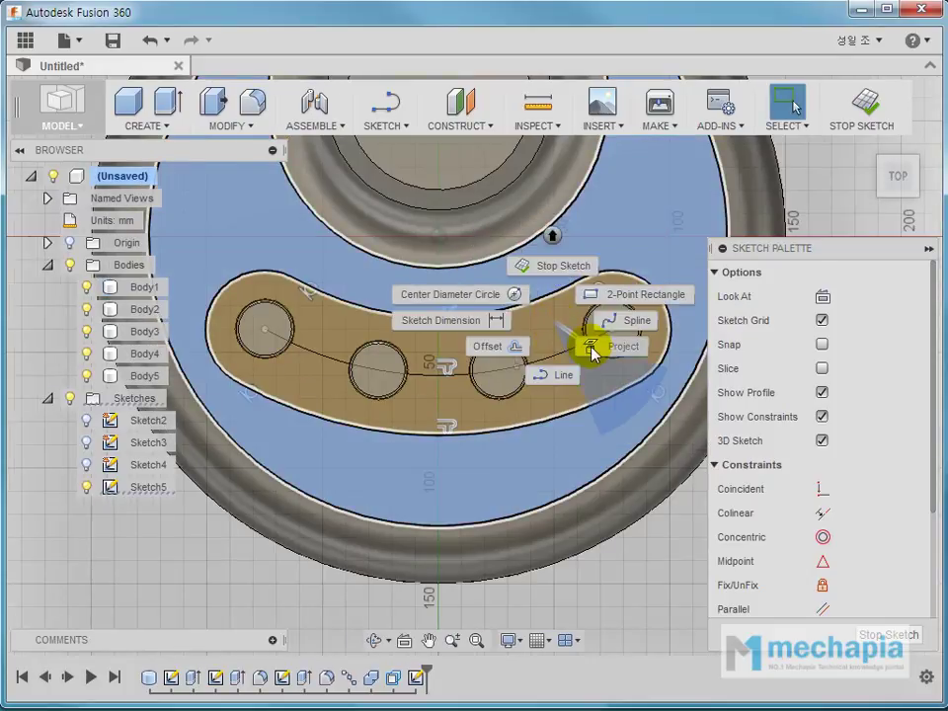
{"action": "left_click", "coordinate": [487, 330]}
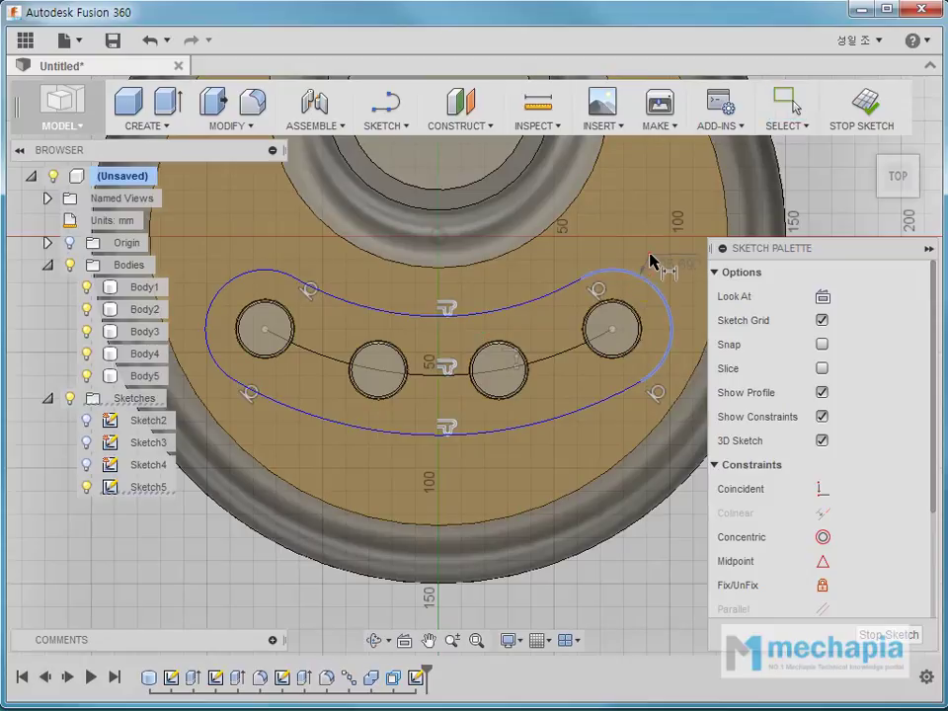
{"action": "left_click", "coordinate": [628, 327]}
{"action": "key", "text": "Return"}
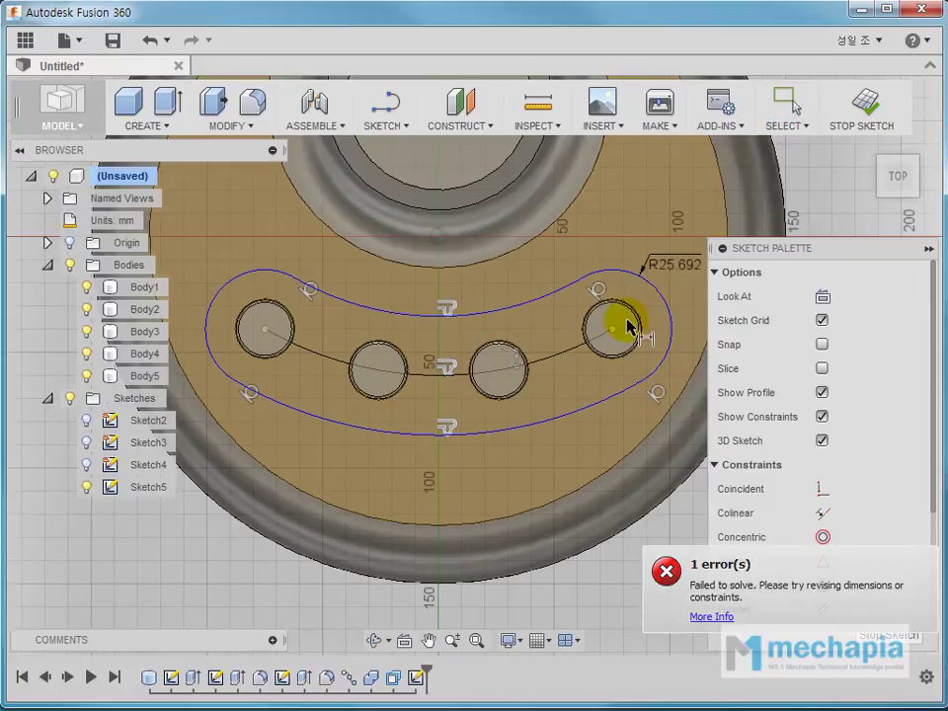
{"action": "mouse_move", "coordinate": [624, 322]}
{"action": "middle_mouse_down"}
{"action": "mouse_move", "coordinate": [595, 359]}
{"action": "mouse_move", "coordinate": [620, 383]}
{"action": "middle_mouse_up"}
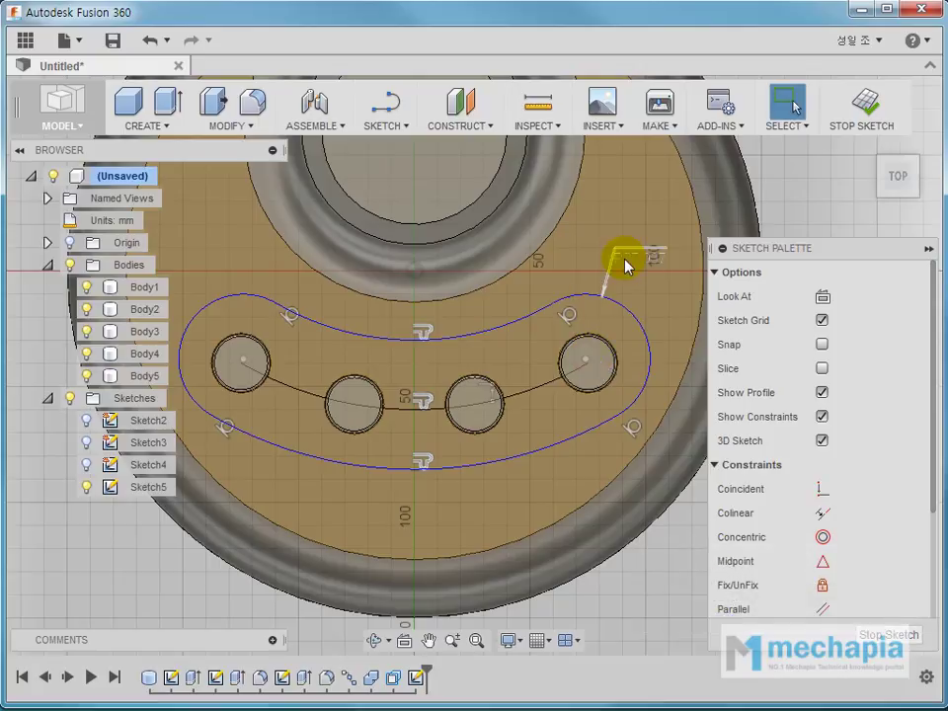
{"action": "middle_click_drag", "start_coordinate": [625, 265], "coordinate": [518, 353]}
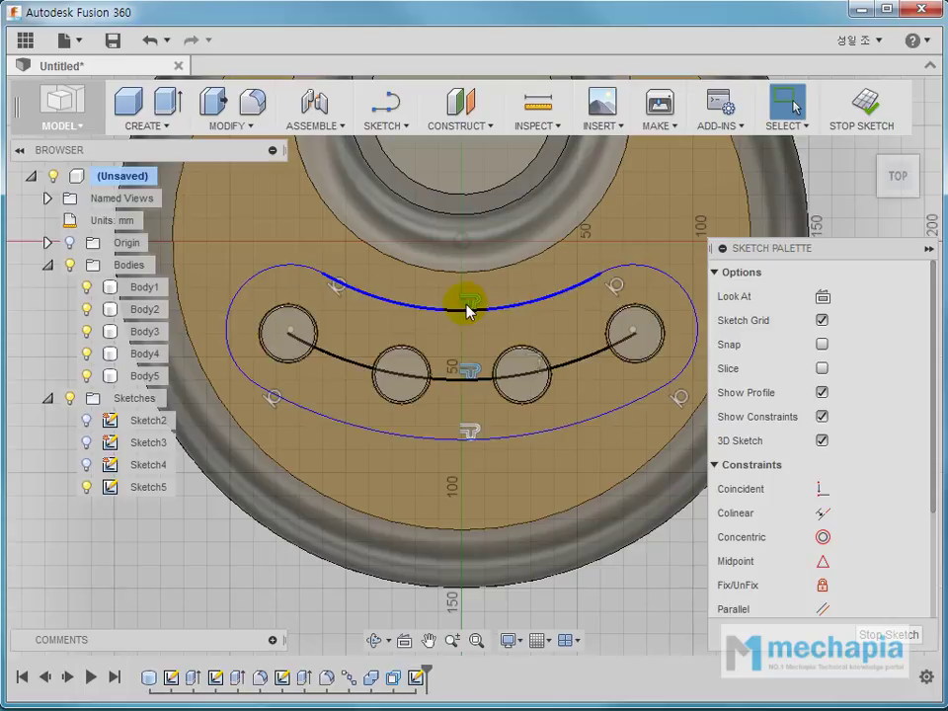
{"action": "left_click", "coordinate": [309, 280]}
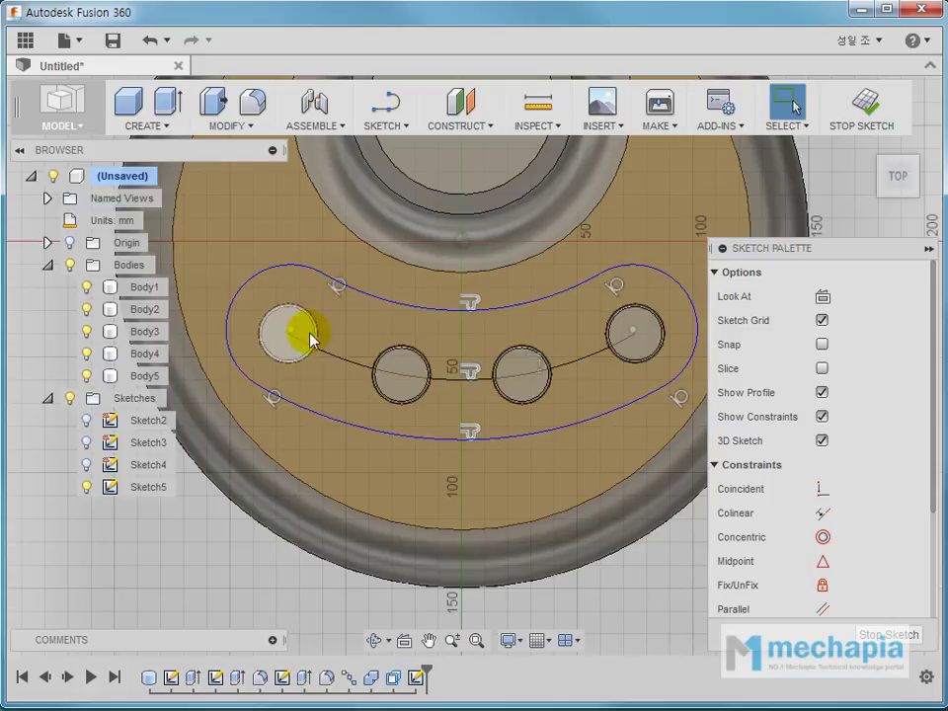
{"action": "scroll", "coordinate": [275, 350], "scroll_direction": "up", "scroll_amount": 1}
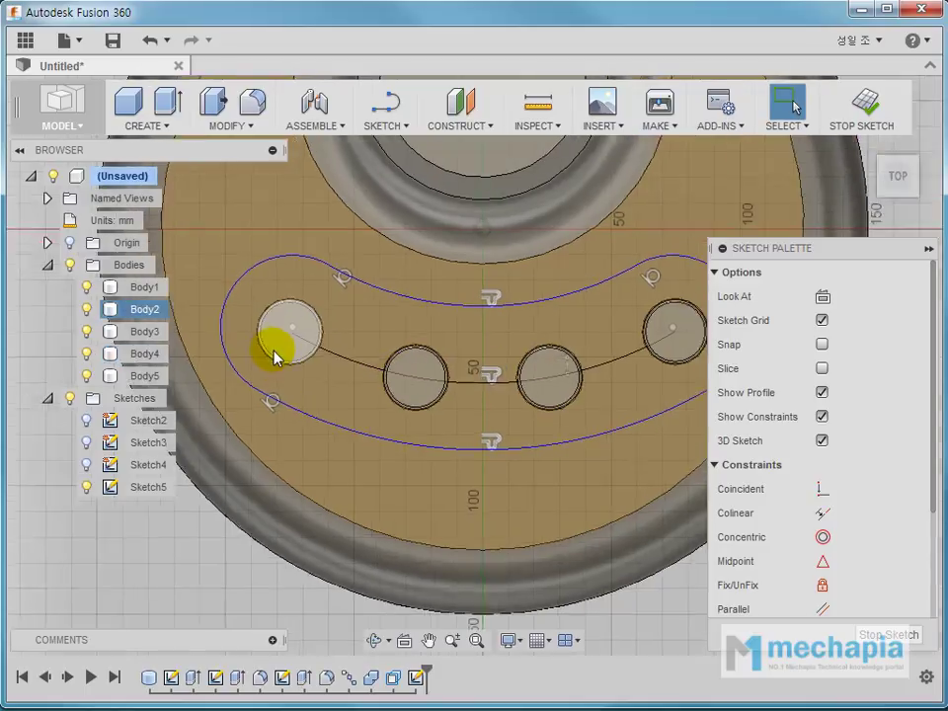
{"action": "scroll", "coordinate": [296, 341], "scroll_direction": "up", "scroll_amount": 1}
{"action": "scroll", "coordinate": [321, 343], "scroll_direction": "up", "scroll_amount": 1}
{"action": "scroll", "coordinate": [316, 350], "scroll_direction": "up", "scroll_amount": 2}
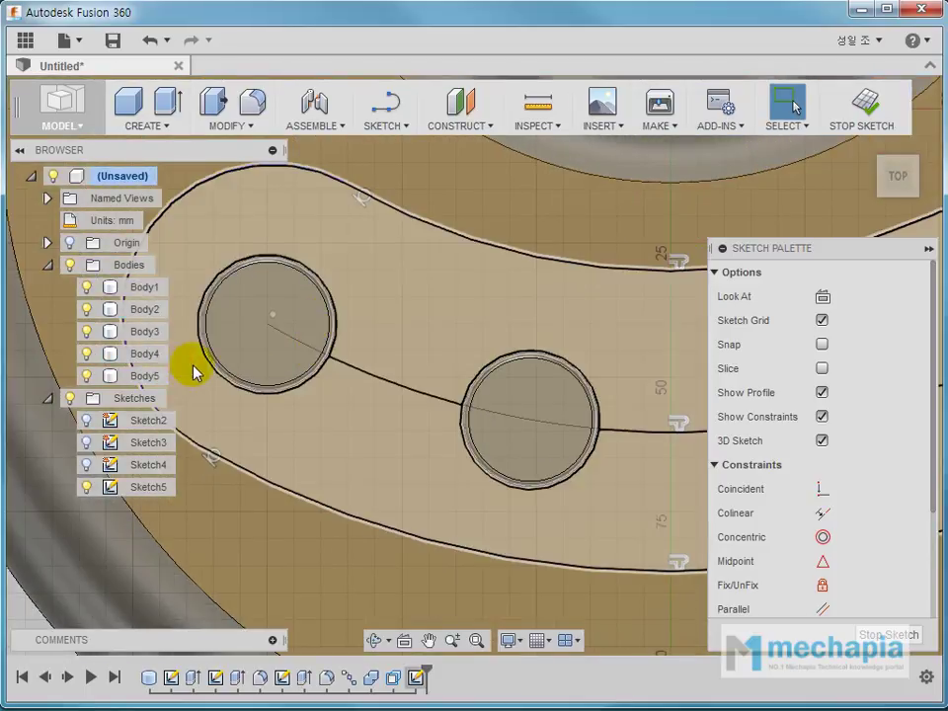
Try to make the left circle's centre coincident with the centre arc, then cancel after it fails
{"action": "middle_click_drag", "start_coordinate": [250, 343], "coordinate": [322, 361]}
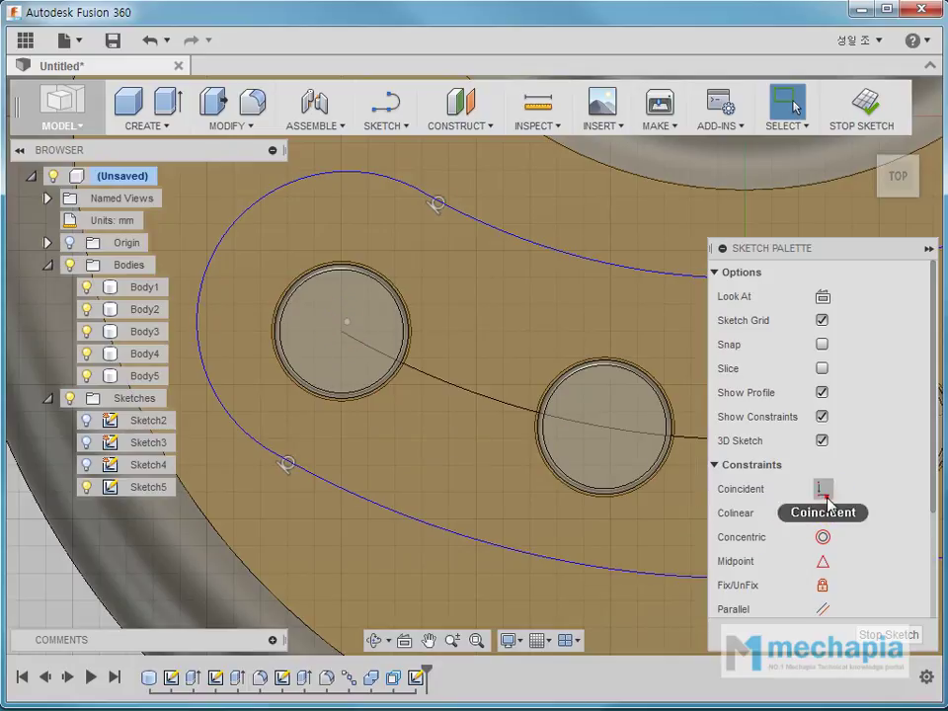
{"action": "left_click", "coordinate": [824, 489]}
{"action": "left_click", "coordinate": [349, 329]}
{"action": "left_click", "coordinate": [343, 395]}
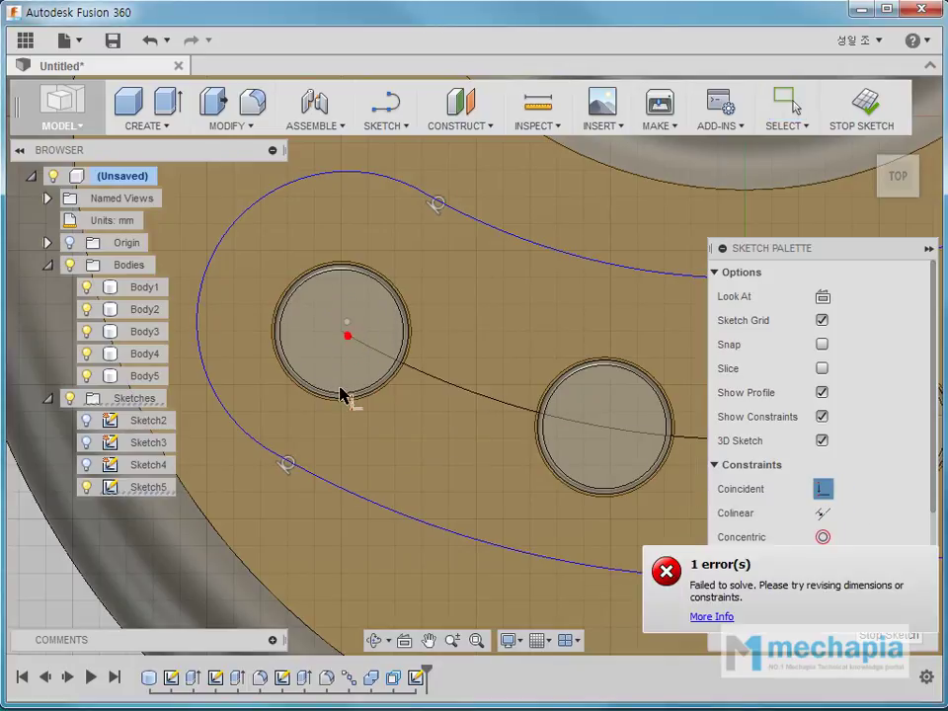
{"action": "key", "text": "Escape"}
{"action": "scroll", "coordinate": [345, 413], "scroll_direction": "down", "scroll_amount": 2}
{"action": "scroll", "coordinate": [349, 370], "scroll_direction": "up", "scroll_amount": 2}
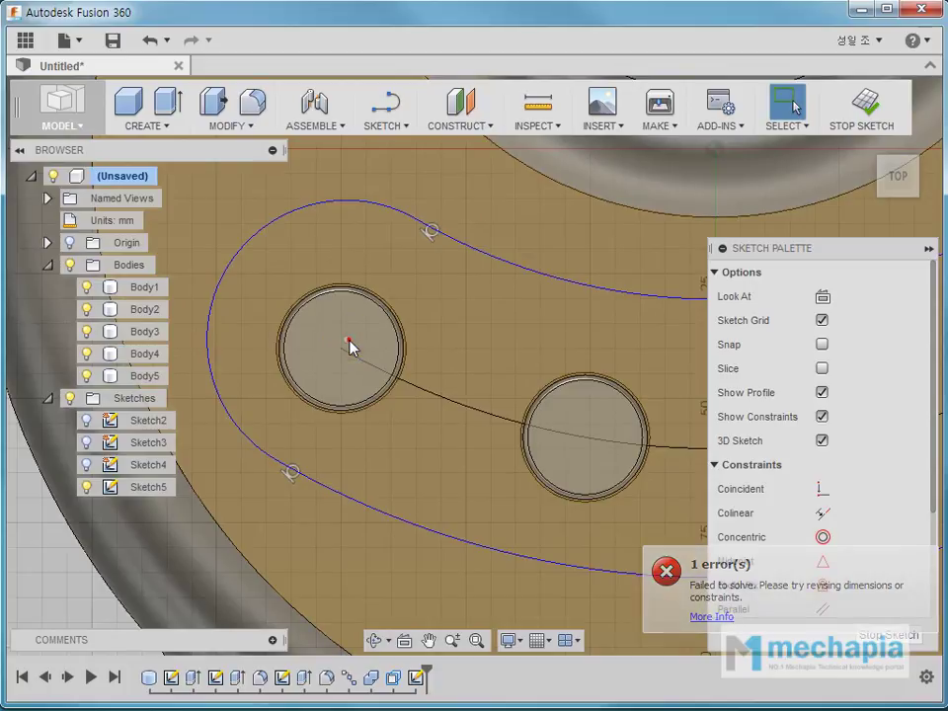
{"action": "scroll", "coordinate": [346, 361], "scroll_direction": "down", "scroll_amount": 2}
{"action": "scroll", "coordinate": [365, 393], "scroll_direction": "down", "scroll_amount": 2}
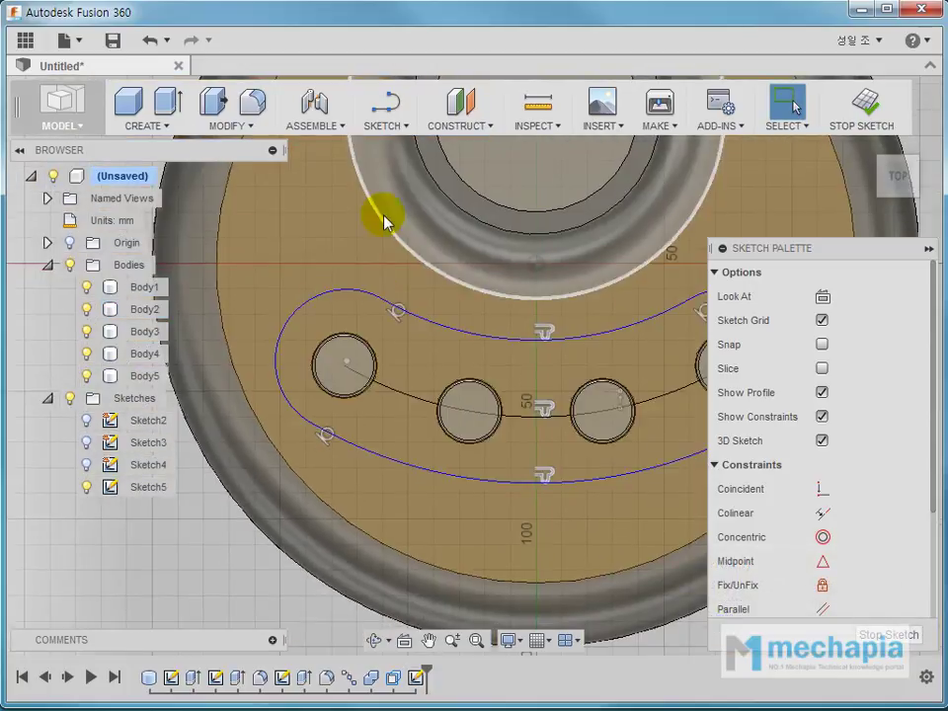
Start the Sketch Dimension tool from the right-click menu
{"action": "right_click", "coordinate": [185, 558]}
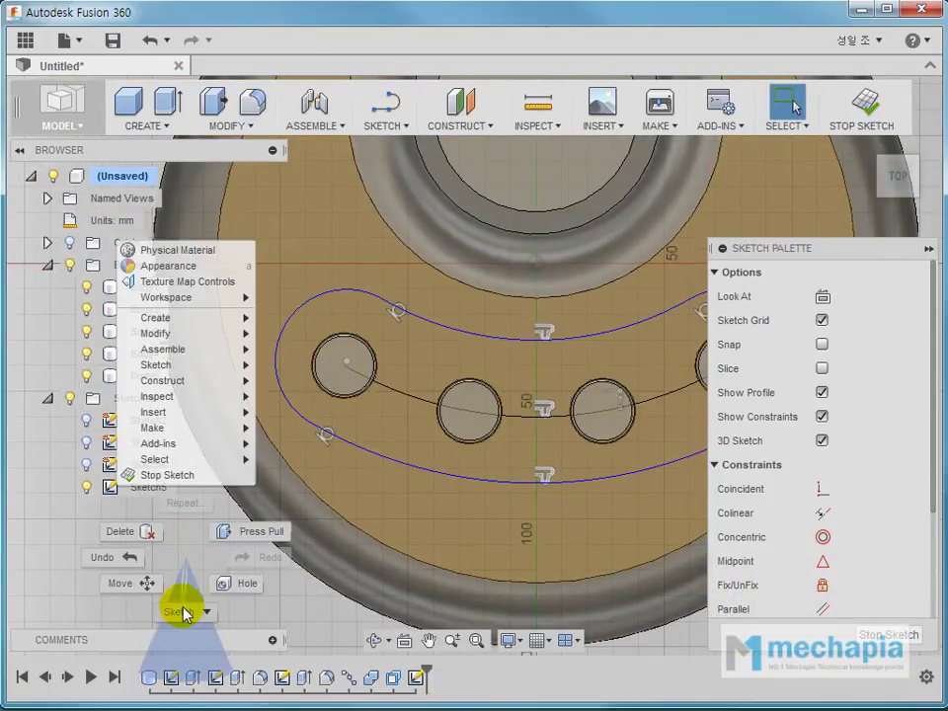
{"action": "left_click", "coordinate": [182, 612]}
{"action": "left_click", "coordinate": [126, 607]}
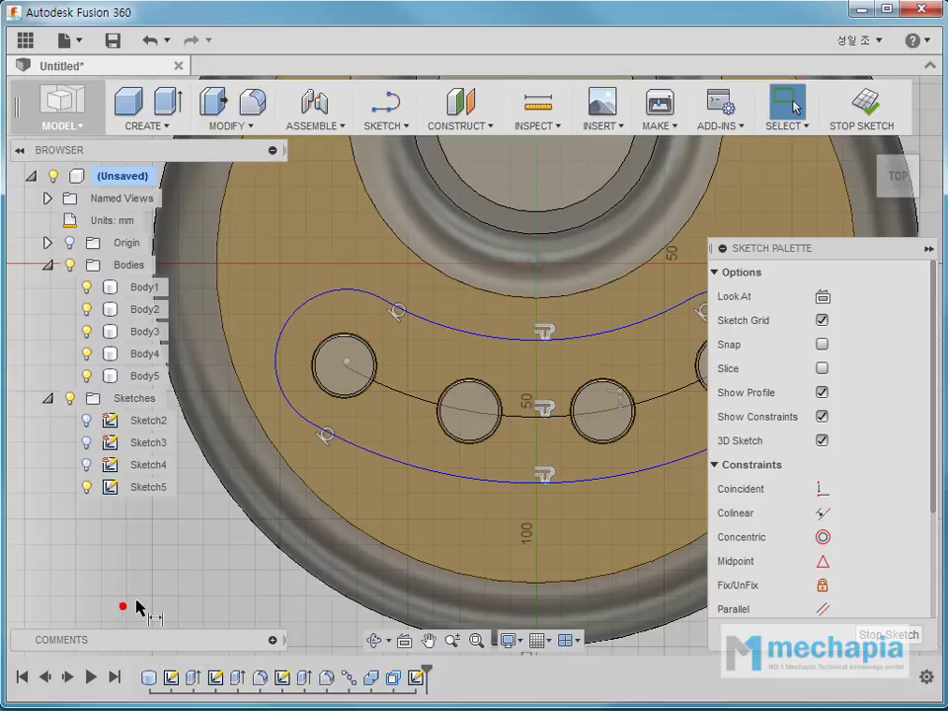
Dimension the distance between the slot's upper arc and the centre arc as 30.00 mm
{"action": "left_click", "coordinate": [405, 399]}
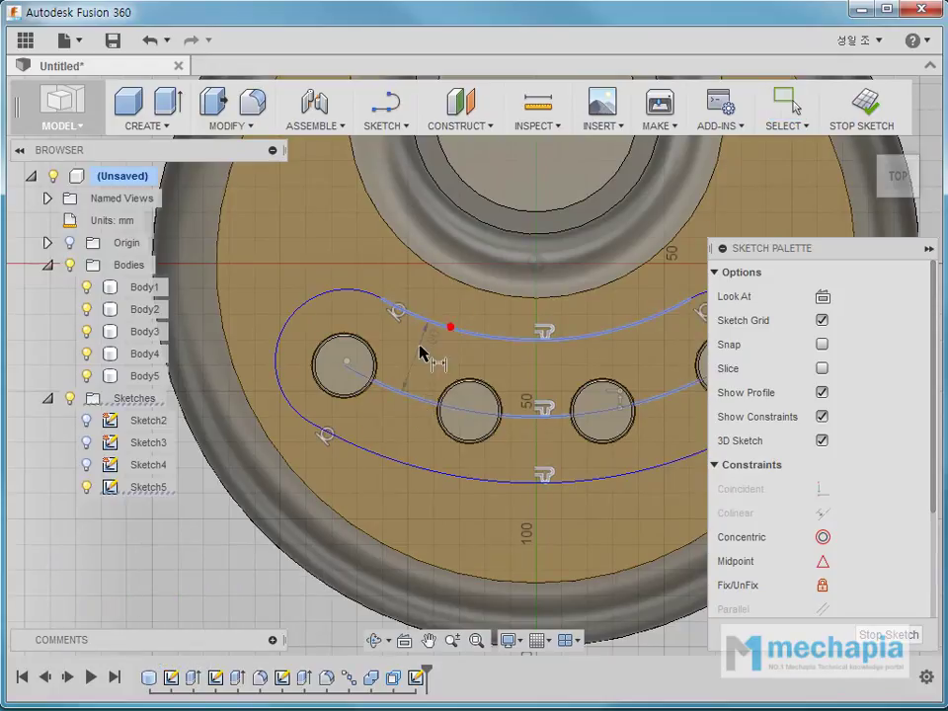
{"action": "left_click", "coordinate": [420, 351]}
{"action": "key", "text": "Return"}
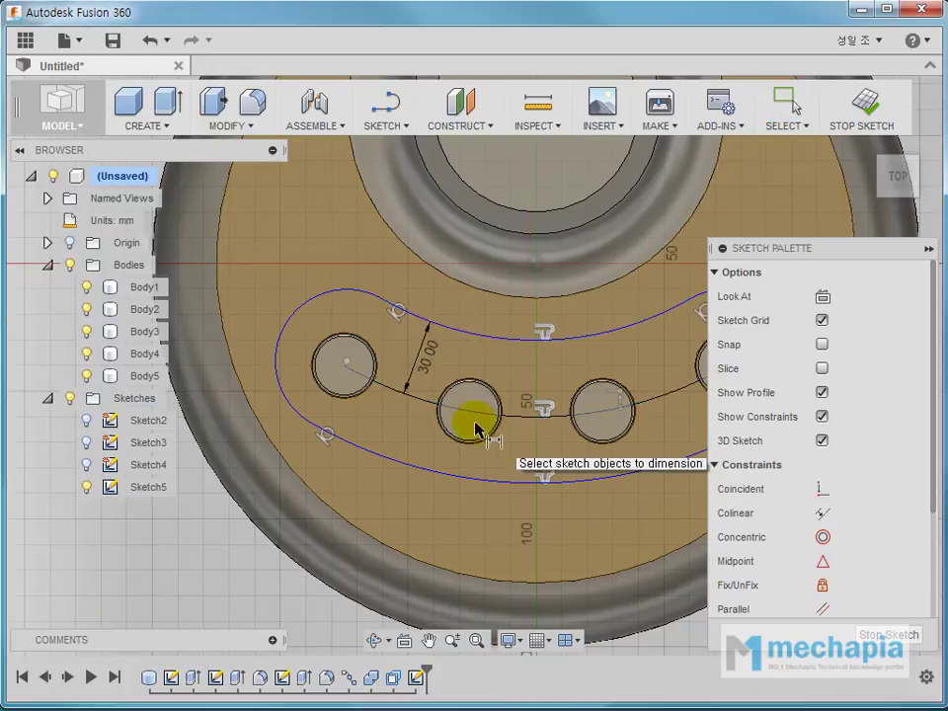
Attempt a distance dimension to the lower arc, dismiss the over-constrained warning, and clear the selection
{"action": "left_click", "coordinate": [402, 466]}
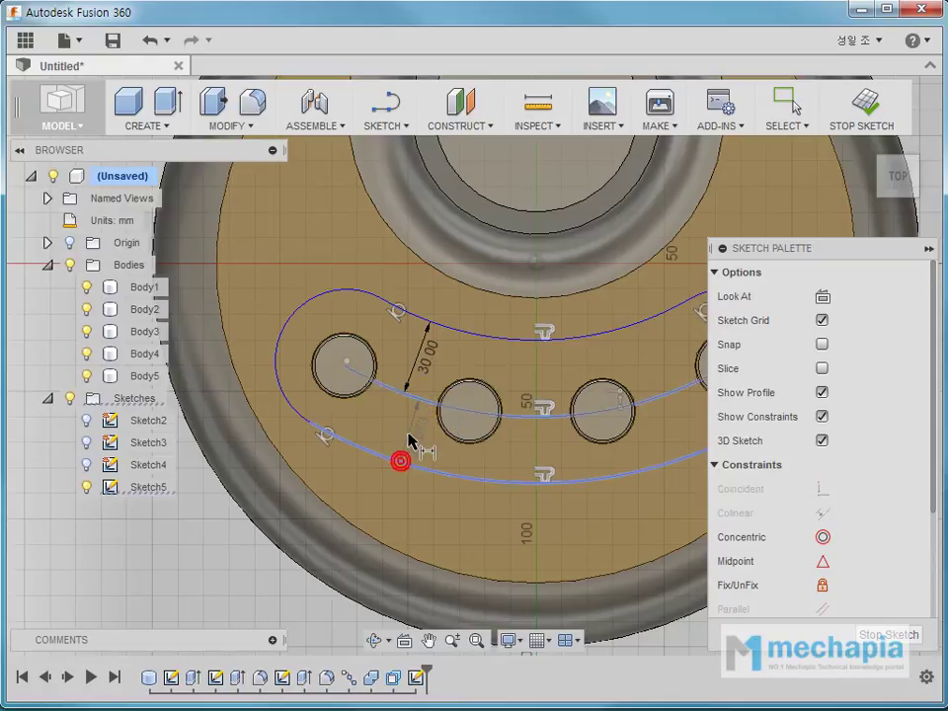
{"action": "left_click", "coordinate": [409, 442]}
{"action": "left_click", "coordinate": [529, 381]}
{"action": "left_click", "coordinate": [822, 585]}
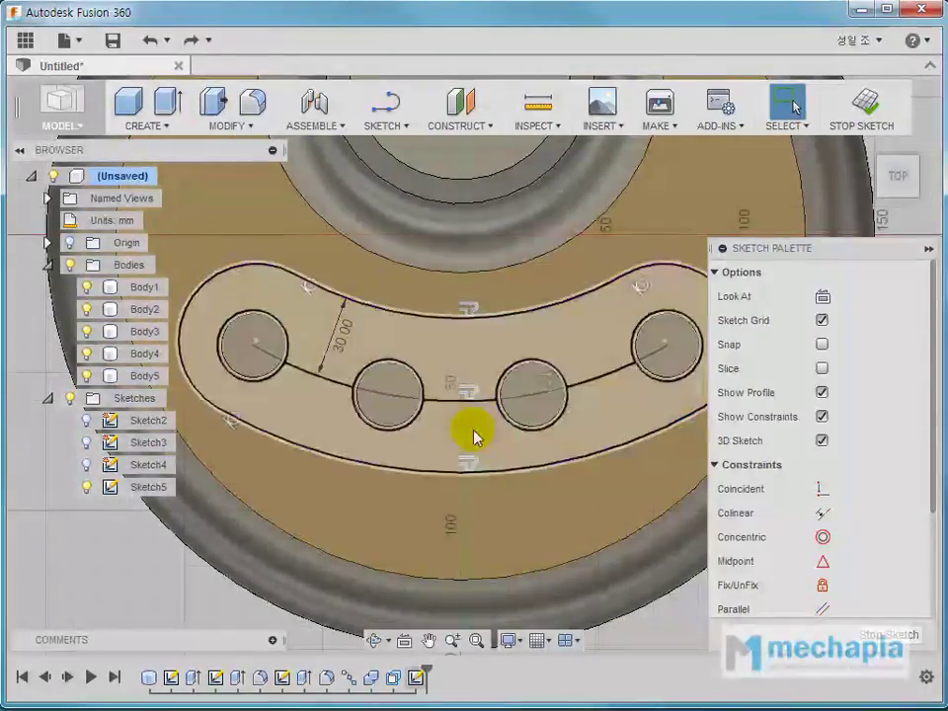
{"action": "left_click", "coordinate": [470, 460]}
{"action": "key", "text": "Escape"}
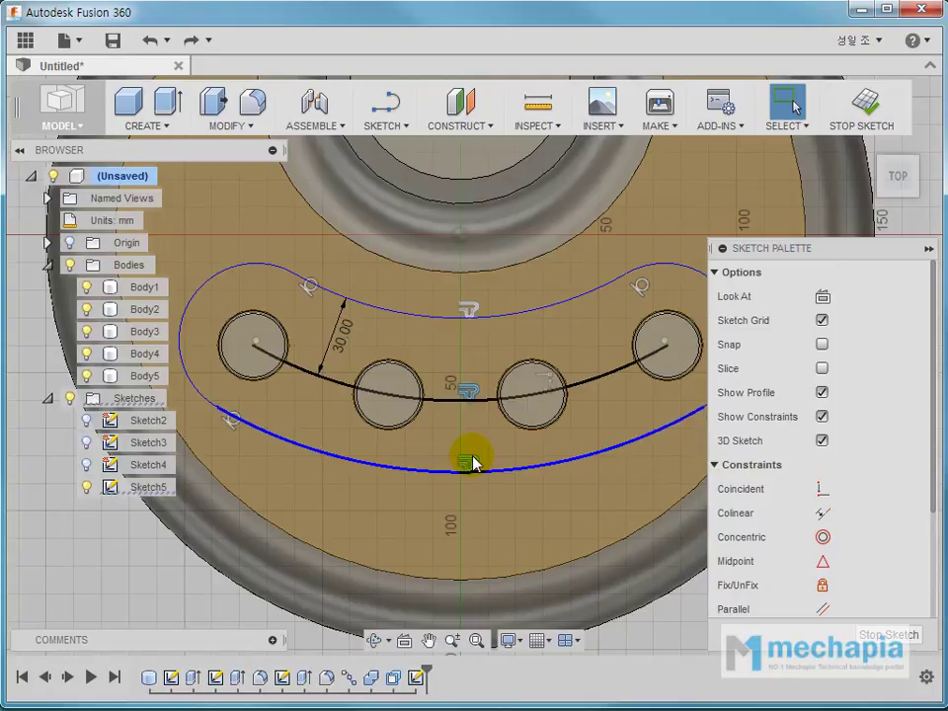
Try making the end circle's centre coincident with the centre arc, then cancel after the over-constrained error
{"action": "left_click", "coordinate": [823, 489]}
{"action": "scroll", "coordinate": [244, 370], "scroll_direction": "up", "scroll_amount": 2}
{"action": "left_click", "coordinate": [254, 340]}
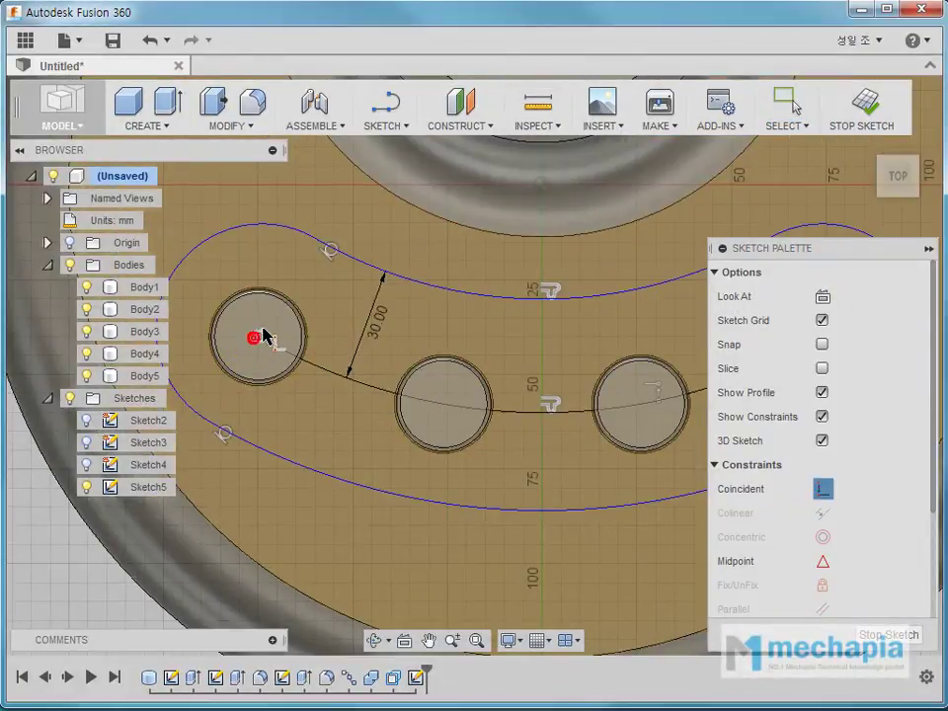
{"action": "scroll", "coordinate": [267, 339], "scroll_direction": "up", "scroll_amount": 1}
{"action": "scroll", "coordinate": [267, 336], "scroll_direction": "up", "scroll_amount": 1}
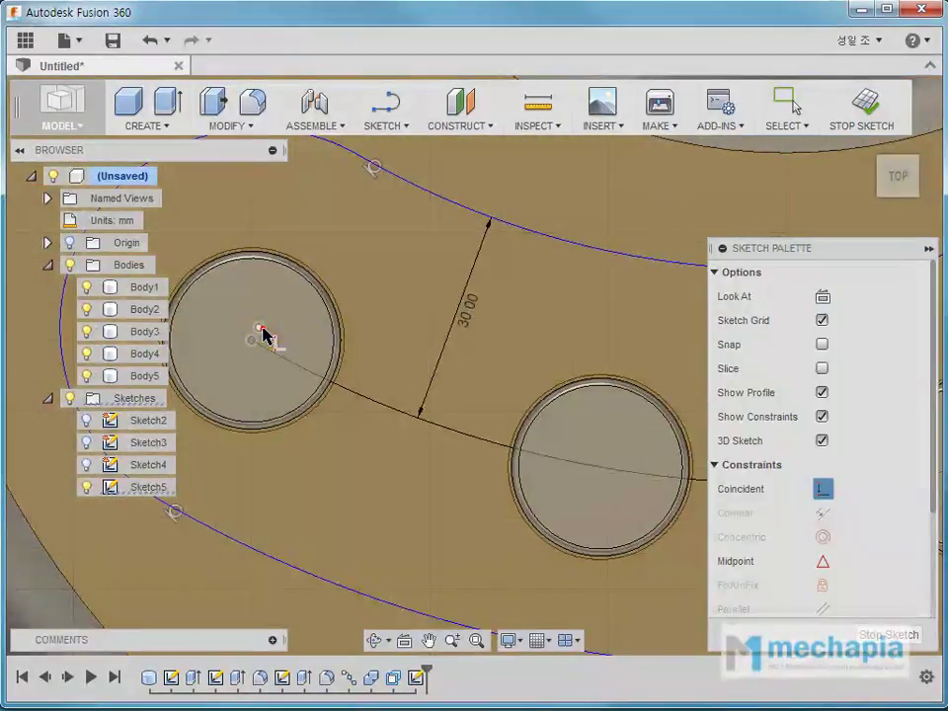
{"action": "scroll", "coordinate": [282, 405], "scroll_direction": "down", "scroll_amount": 1}
{"action": "scroll", "coordinate": [281, 417], "scroll_direction": "down", "scroll_amount": 1}
{"action": "middle_click_drag", "start_coordinate": [430, 424], "coordinate": [302, 413]}
{"action": "scroll", "coordinate": [485, 374], "scroll_direction": "up", "scroll_amount": 1}
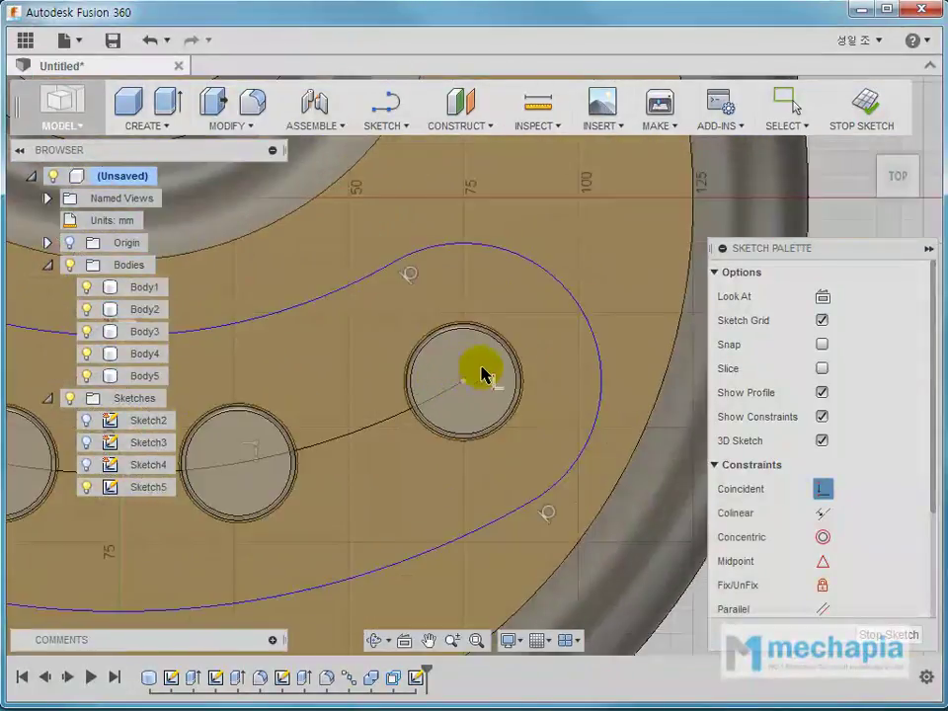
{"action": "scroll", "coordinate": [494, 385], "scroll_direction": "up", "scroll_amount": 2}
{"action": "left_click", "coordinate": [428, 403]}
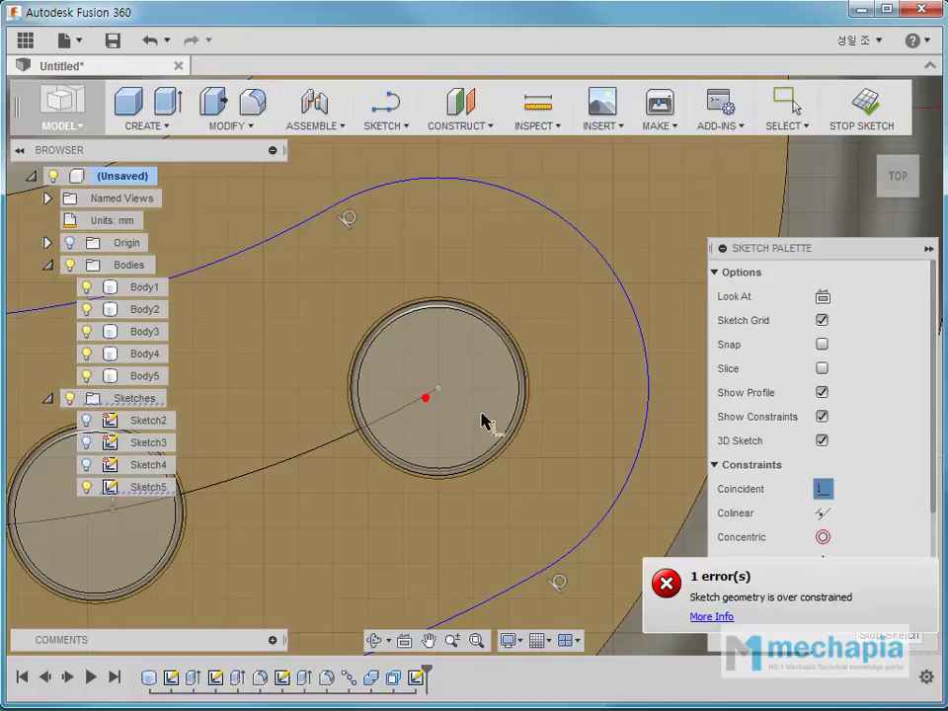
{"action": "key", "text": "Escape"}
Check that the circle centre is fixed, then select the curved slot region around the four circles
{"action": "mouse_move", "coordinate": [442, 402]}
{"action": "left_mouse_down"}
{"action": "mouse_move", "coordinate": [450, 440]}
{"action": "mouse_move", "coordinate": [442, 391]}
{"action": "left_mouse_up"}
{"action": "scroll", "coordinate": [442, 391], "scroll_direction": "down", "scroll_amount": 1}
{"action": "scroll", "coordinate": [487, 373], "scroll_direction": "down", "scroll_amount": 1}
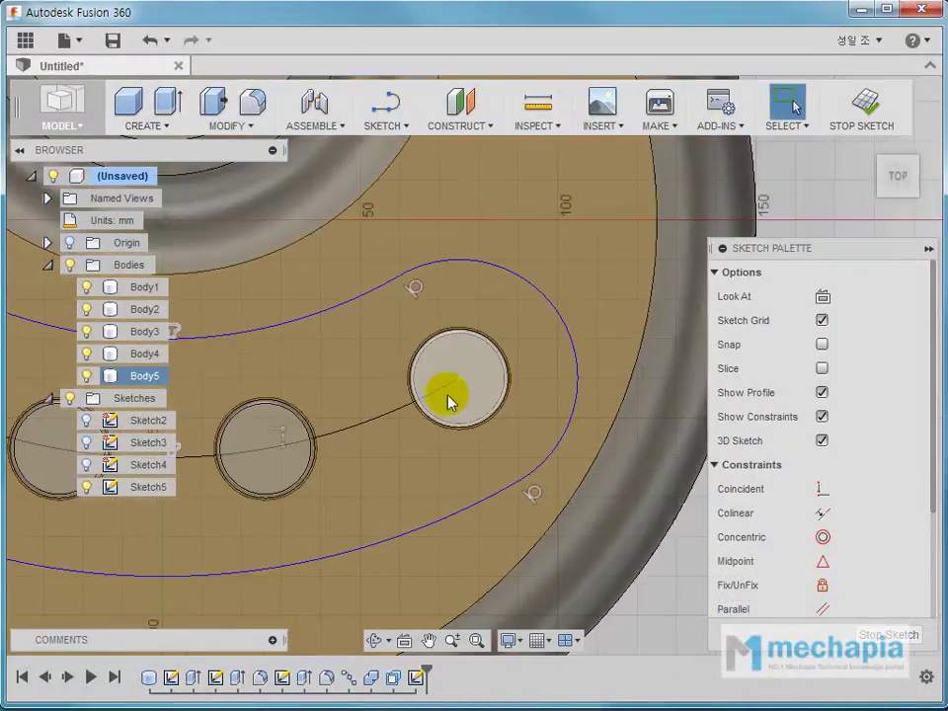
{"action": "middle_click_drag", "start_coordinate": [442, 393], "coordinate": [567, 345]}
{"action": "scroll", "coordinate": [567, 345], "scroll_direction": "down", "scroll_amount": 1}
{"action": "scroll", "coordinate": [567, 345], "scroll_direction": "down", "scroll_amount": 1}
{"action": "left_click", "coordinate": [441, 467]}
{"action": "left_click", "coordinate": [546, 480]}
{"action": "left_click", "coordinate": [626, 398]}
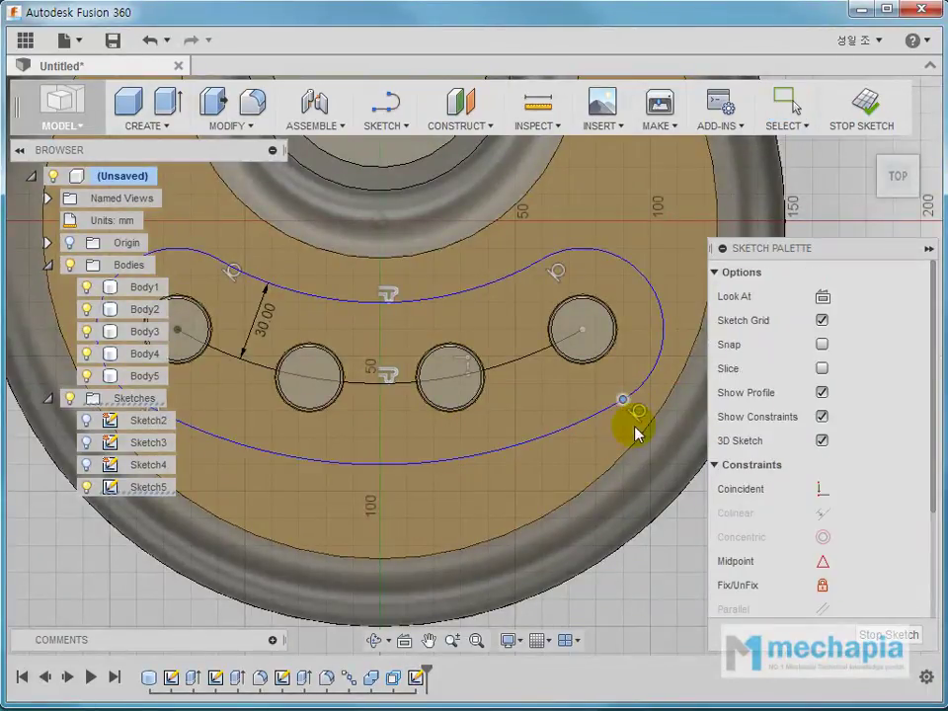
{"action": "scroll", "coordinate": [526, 410], "scroll_direction": "down", "scroll_amount": 2}
{"action": "middle_click_drag", "start_coordinate": [259, 454], "coordinate": [337, 450]}
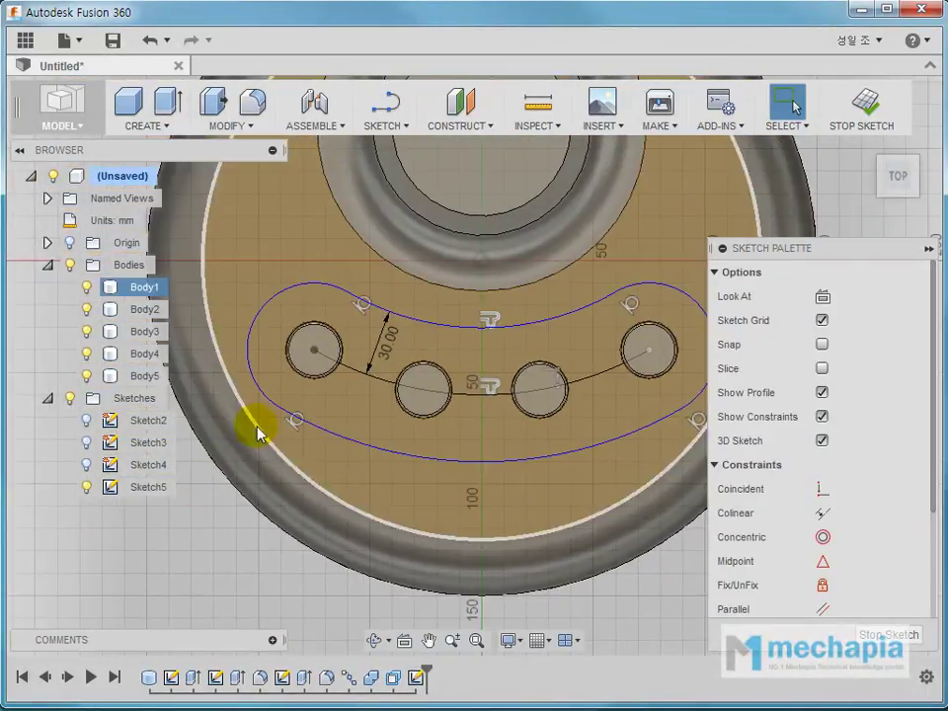
{"action": "left_click", "coordinate": [215, 544]}
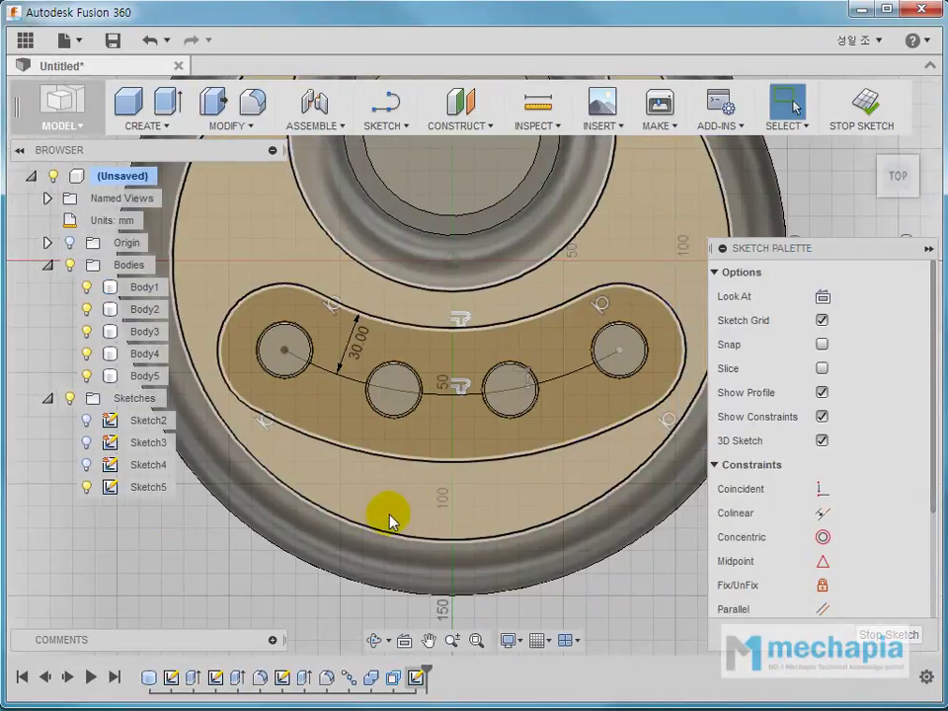
{"action": "left_click", "coordinate": [387, 438]}
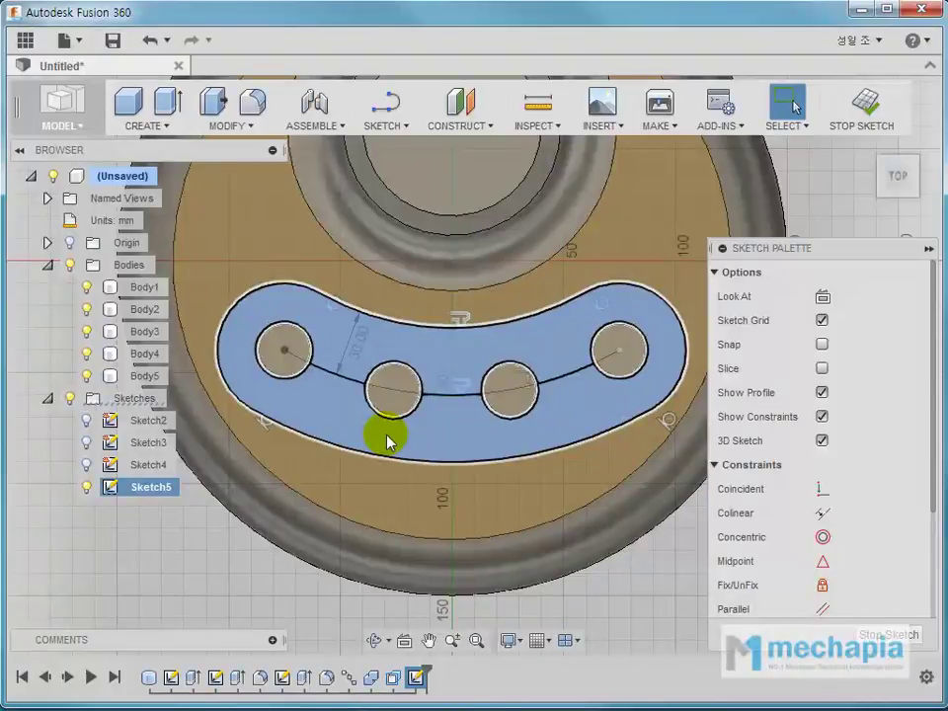
Extrude the slot region -1 mm as a cut, recessing it around the four raised buttons
{"action": "right_click", "coordinate": [387, 438]}
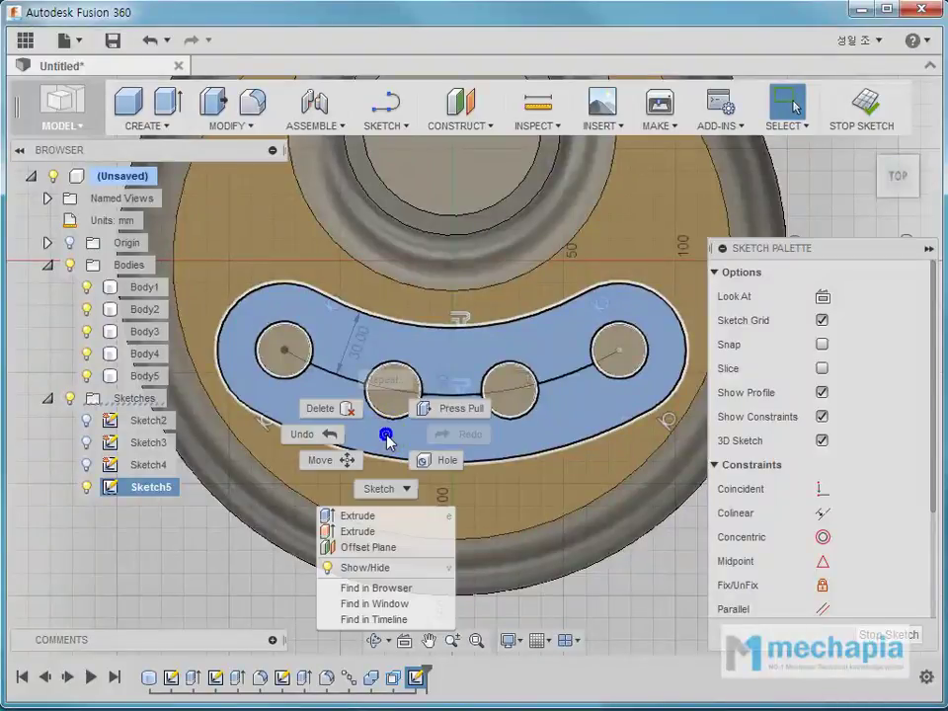
{"action": "left_click", "coordinate": [359, 517]}
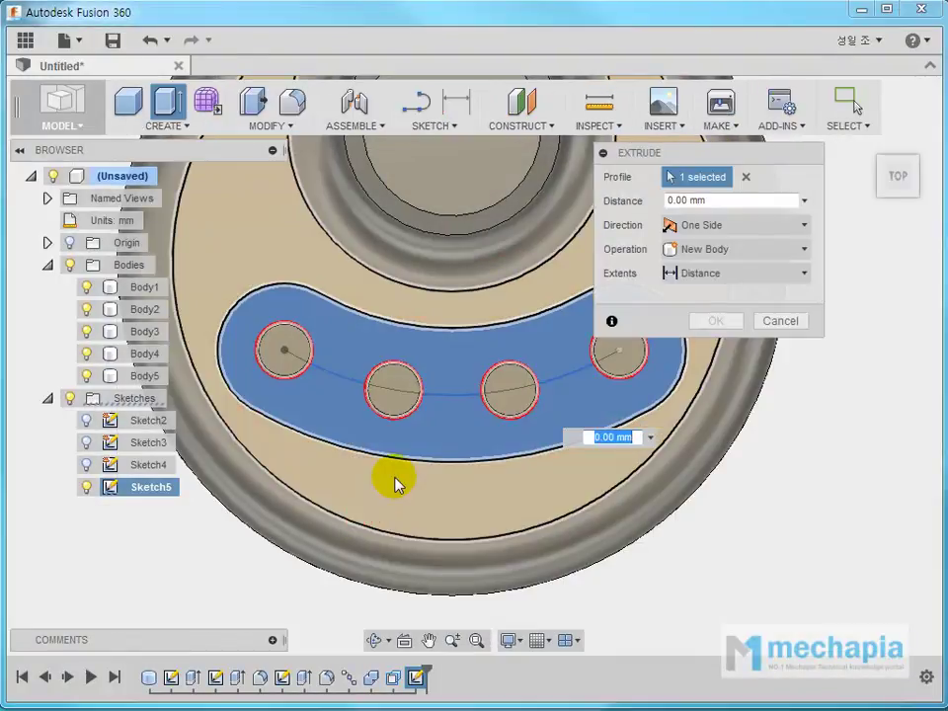
{"action": "middle_click_drag", "start_coordinate": [394, 483], "coordinate": [345, 405], "text": "shift"}
{"action": "left_click", "coordinate": [440, 381]}
{"action": "mouse_move", "coordinate": [444, 376]}
{"action": "left_mouse_down"}
{"action": "mouse_move", "coordinate": [461, 398]}
{"action": "mouse_move", "coordinate": [415, 439]}
{"action": "left_mouse_up"}
{"action": "type", "text": "-1"}
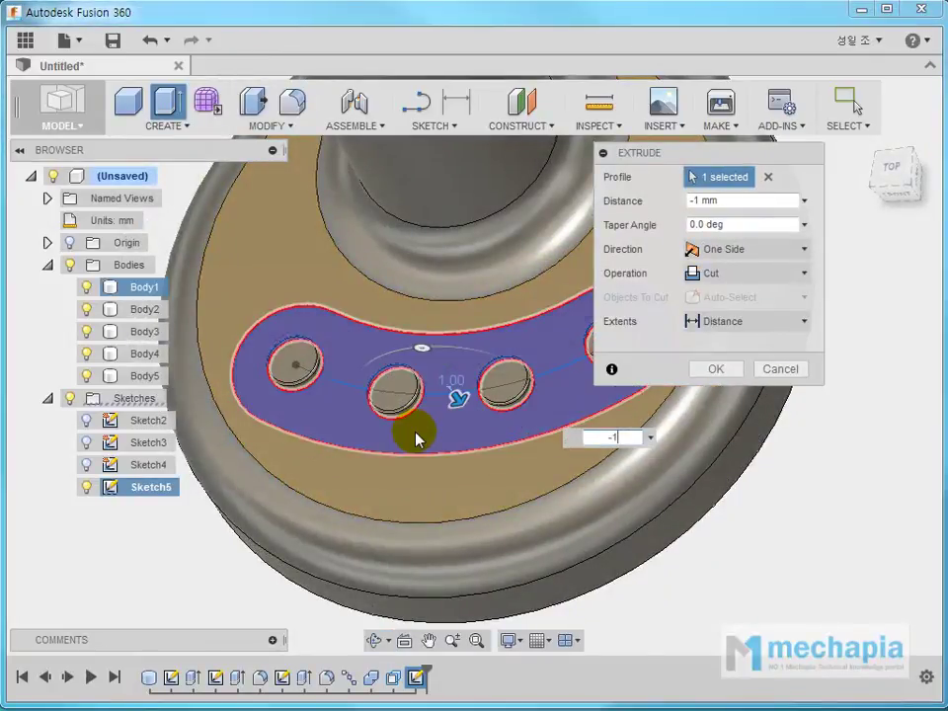
{"action": "key", "text": "Return"}
{"action": "left_click", "coordinate": [173, 566]}
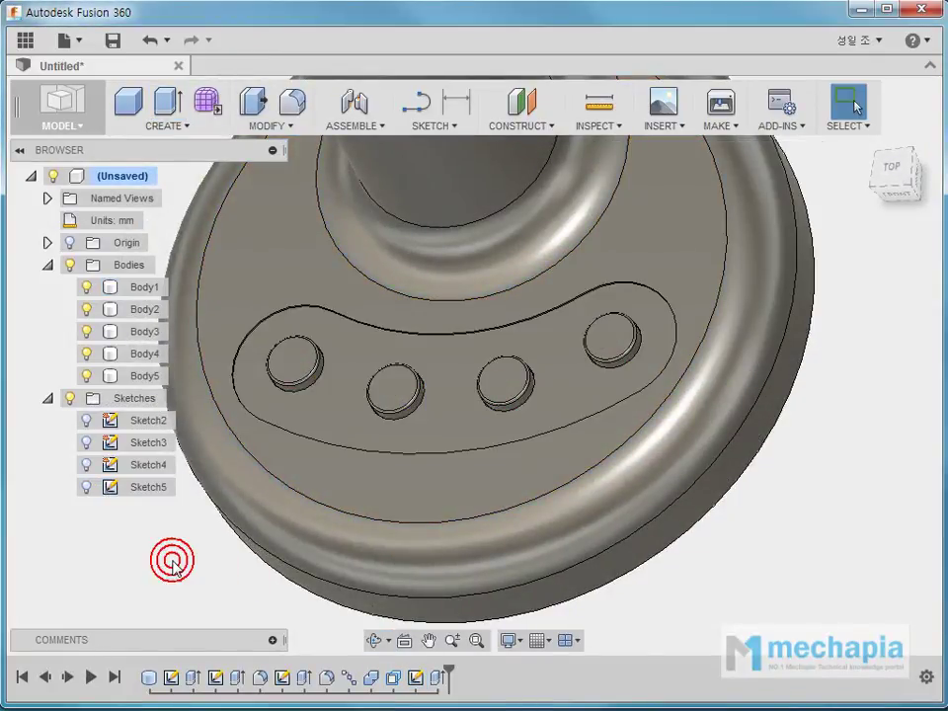
{"action": "mouse_move", "coordinate": [281, 549]}
{"action": "middle_mouse_down", "text": "shift"}
{"action": "mouse_move", "coordinate": [207, 452]}
{"action": "mouse_move", "coordinate": [313, 456]}
{"action": "mouse_move", "coordinate": [303, 433]}
{"action": "mouse_move", "coordinate": [455, 504]}
{"action": "mouse_move", "coordinate": [409, 491]}
{"action": "mouse_move", "coordinate": [405, 503]}
{"action": "middle_mouse_up", "text": "shift"}
{"action": "scroll", "coordinate": [313, 452], "scroll_direction": "down", "scroll_amount": 3}
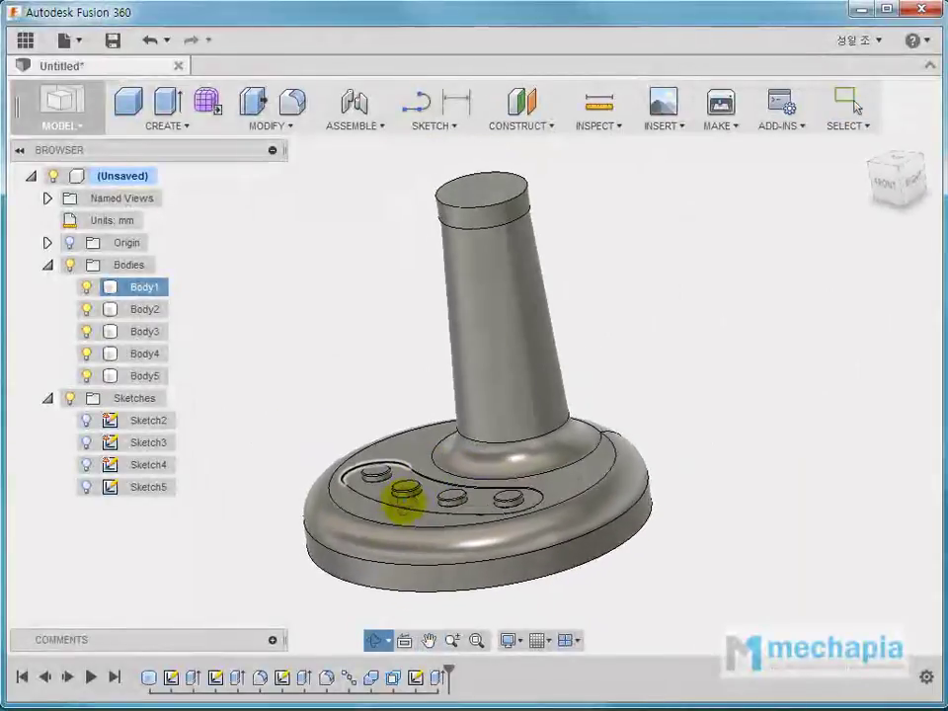
{"action": "key", "text": "Escape"}
{"action": "mouse_move", "coordinate": [823, 472]}
{"action": "middle_mouse_down"}
{"action": "mouse_move", "coordinate": [787, 427]}
{"action": "mouse_move", "coordinate": [558, 299]}
{"action": "middle_mouse_up"}
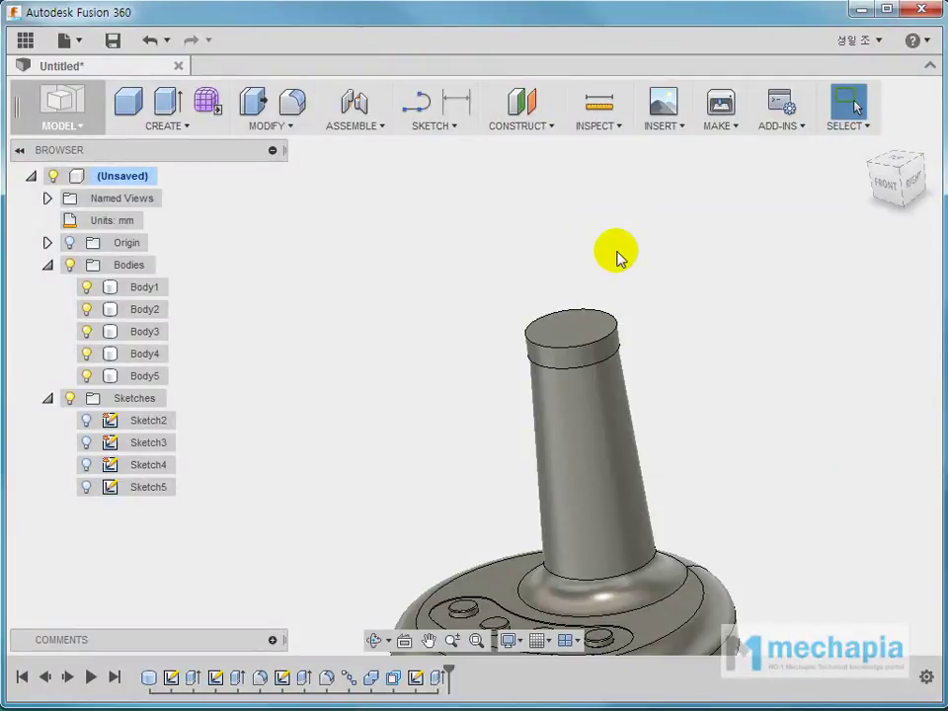
{"action": "middle_click_drag", "start_coordinate": [386, 213], "coordinate": [356, 278]}
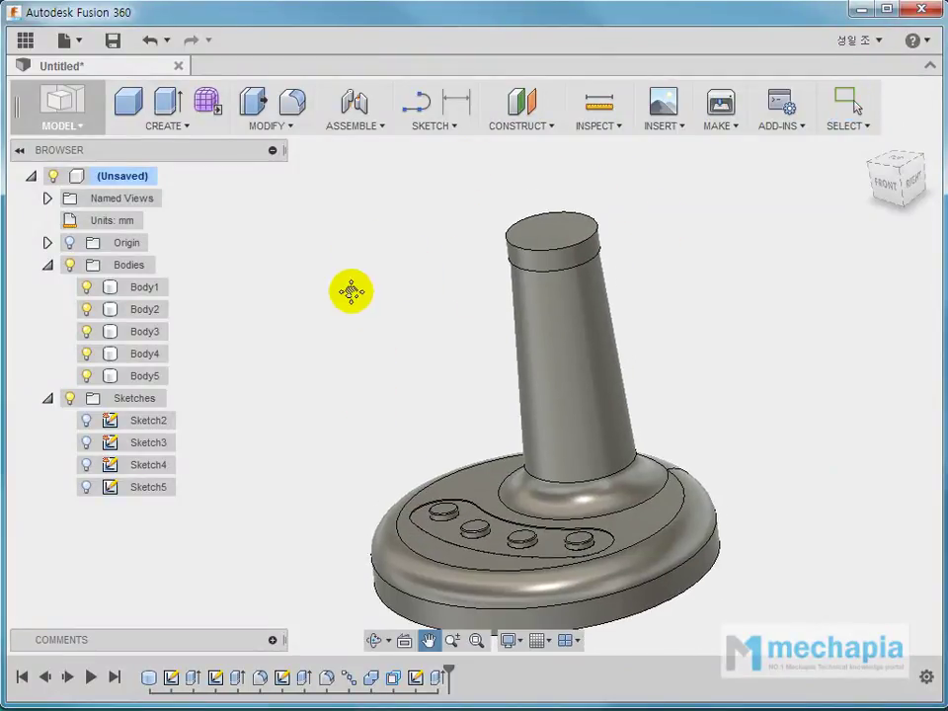